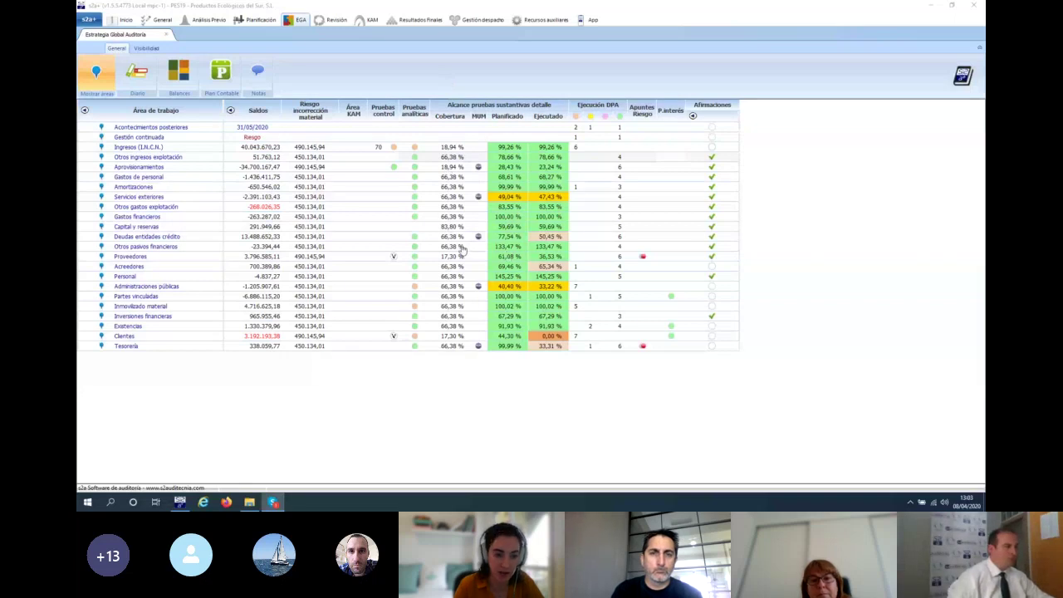
Open the Circularización form of the Proveedores work area
left_click(122, 257)
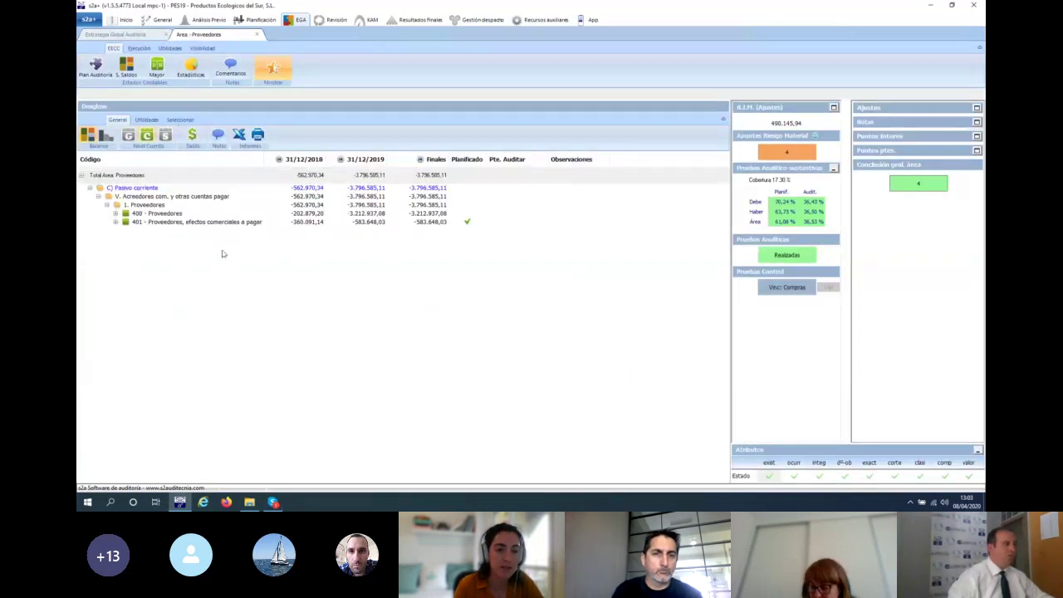
left_click(139, 48)
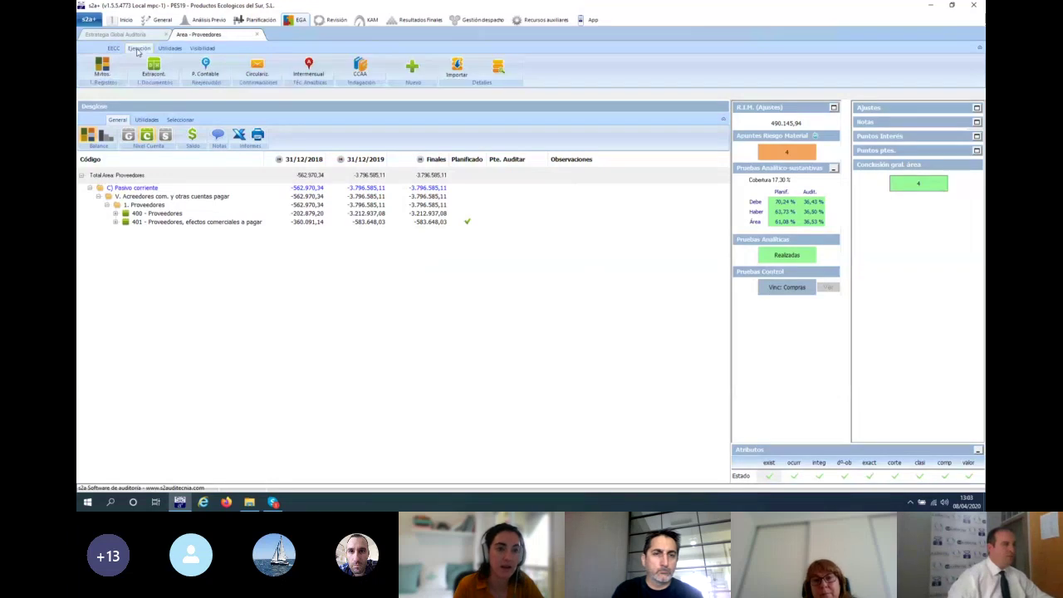
left_click(260, 72)
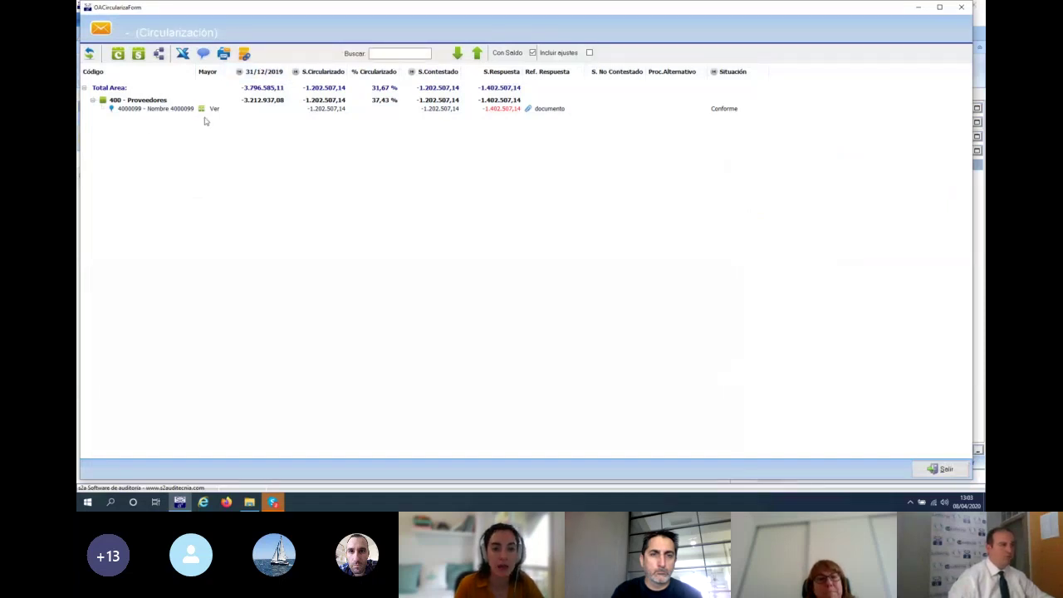
Open the response archive attached to the circularised supplier and review its document index 0. Indice.docx
left_click(547, 109)
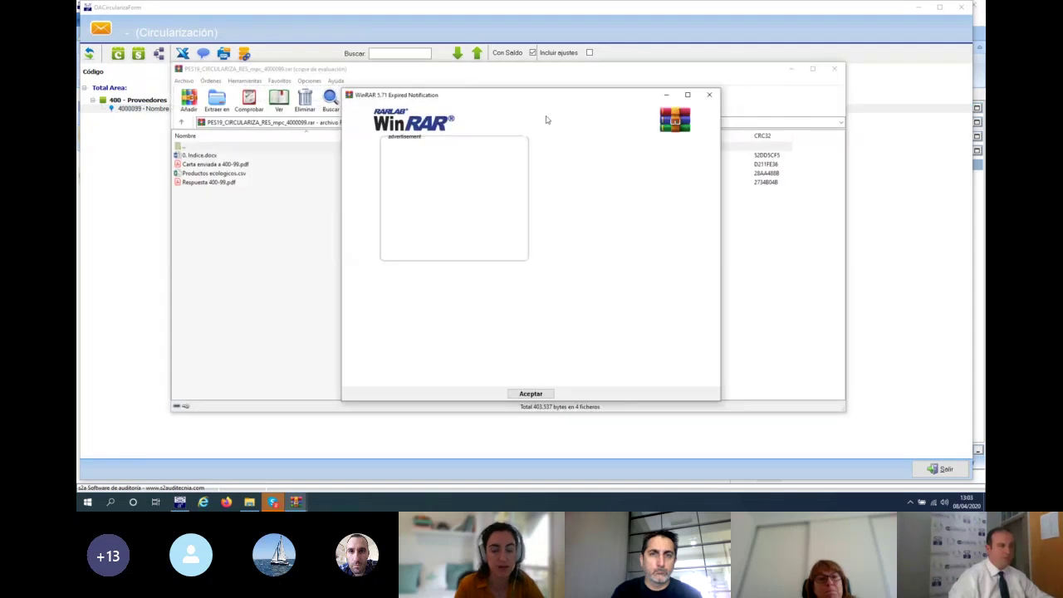
left_click(707, 97)
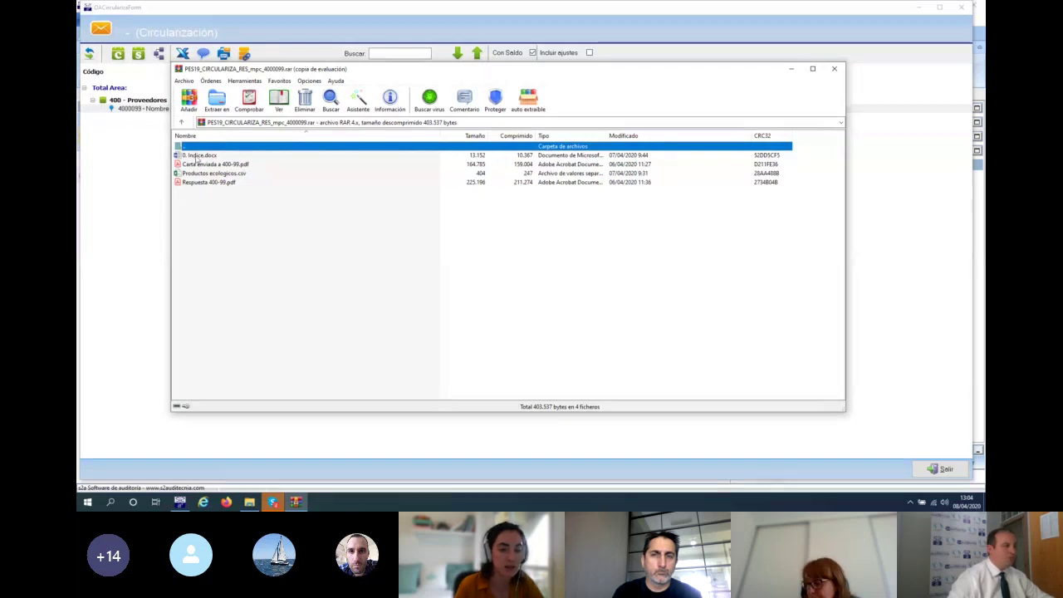
left_click(197, 156)
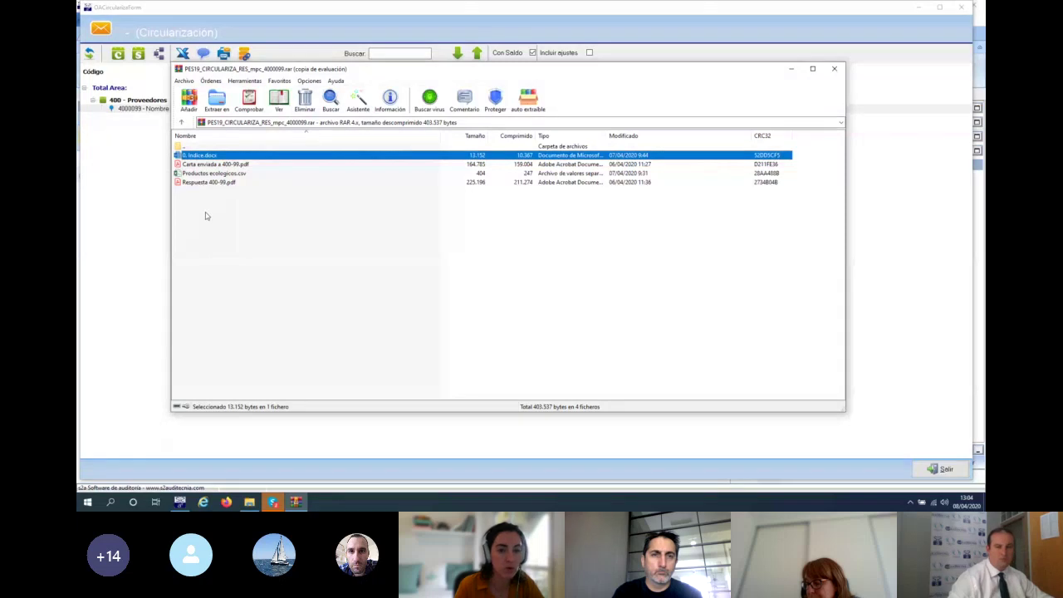
double_click(197, 156)
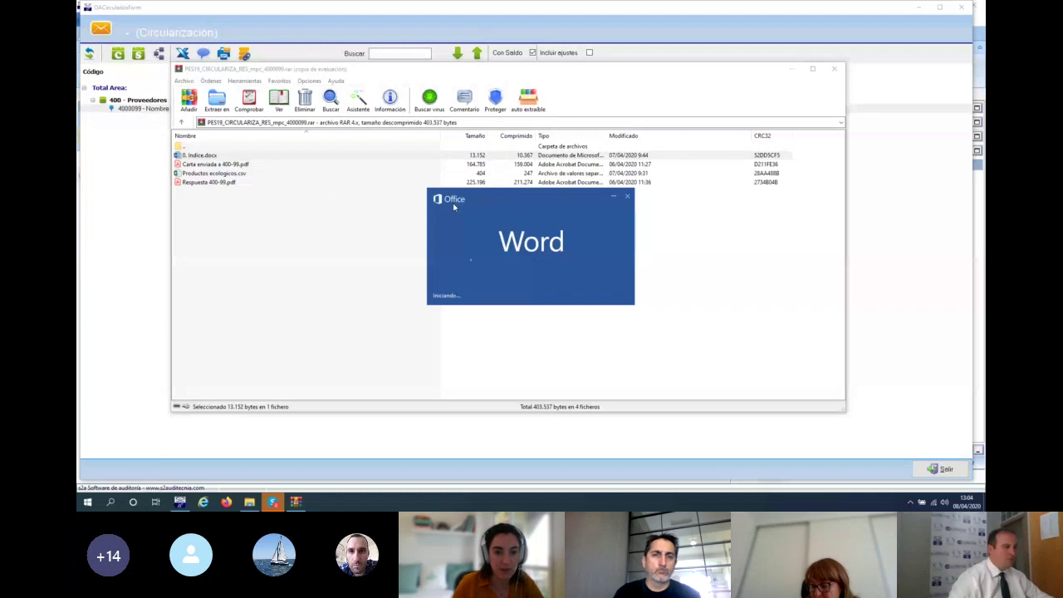
left_click_drag(533, 65, 559, 59)
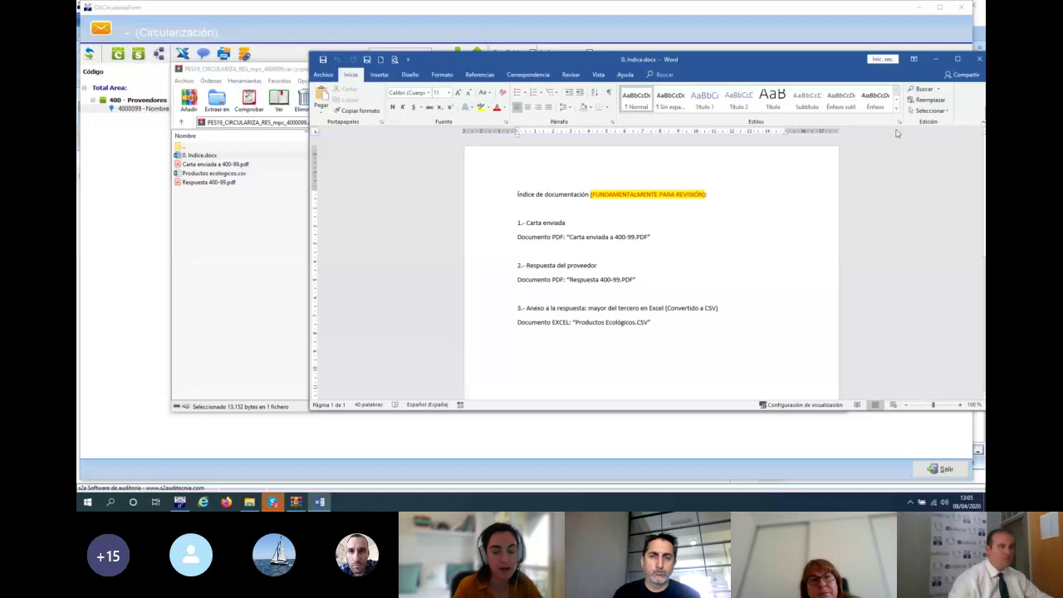
left_click(979, 59)
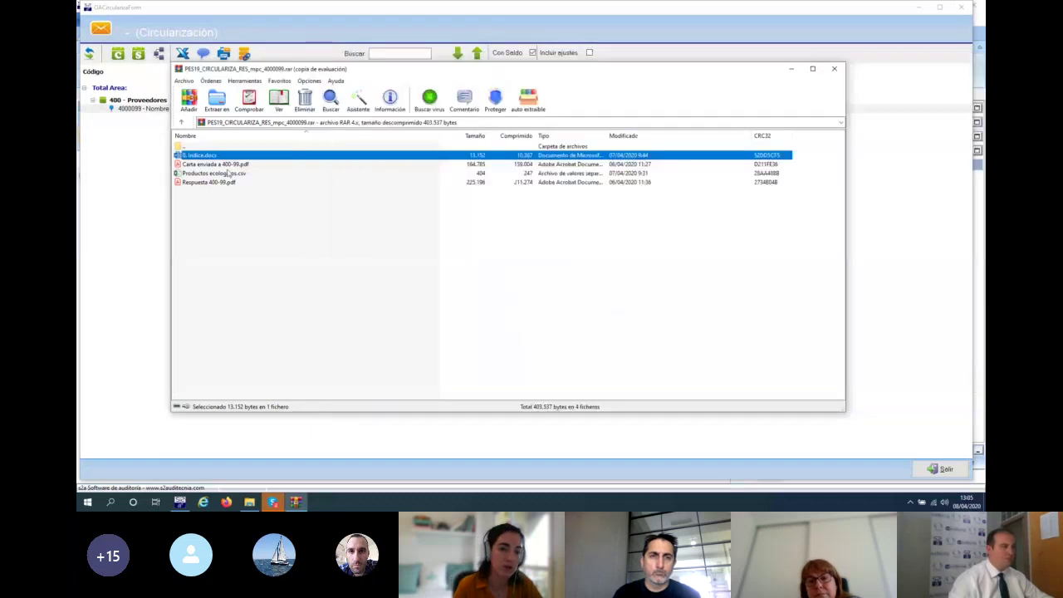
Review Carta enviada a 400-99.pdf, highlighting the paragraph that requests the detail in excel format, and close the archive
left_click(226, 166)
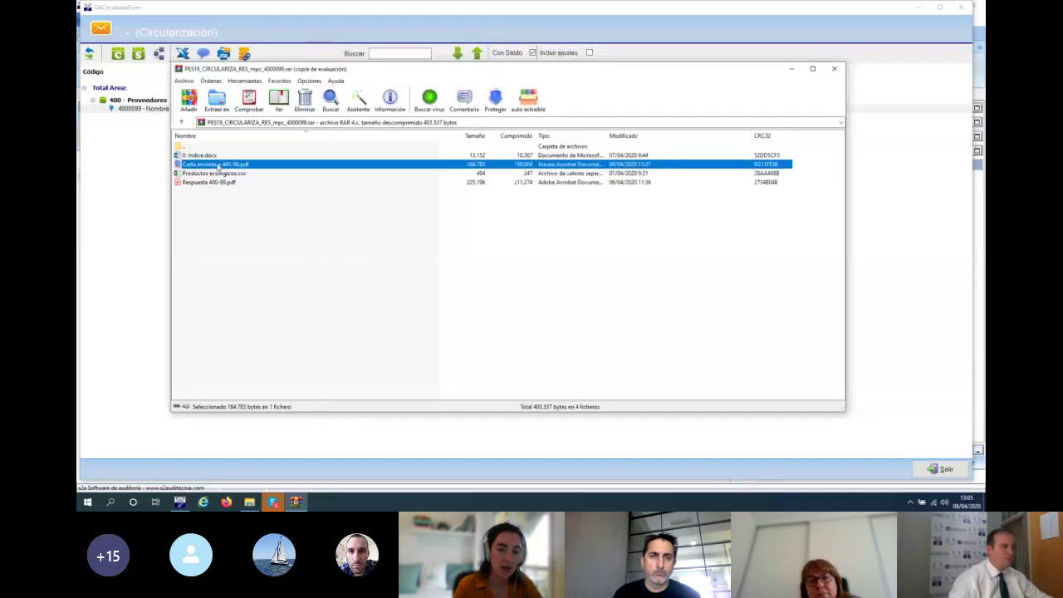
double_click(217, 165)
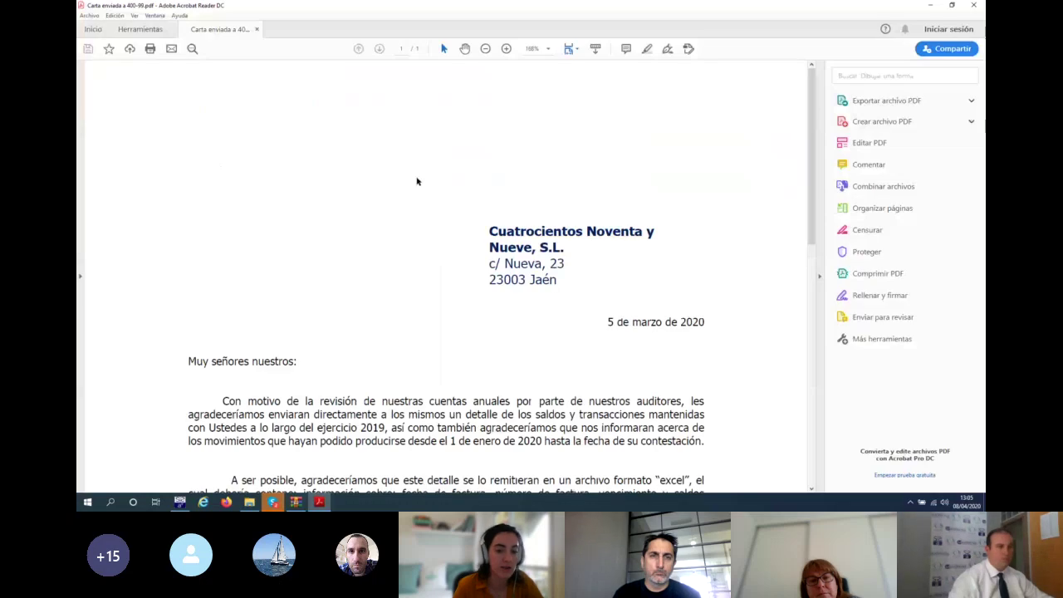
left_click_drag(807, 86, 807, 194)
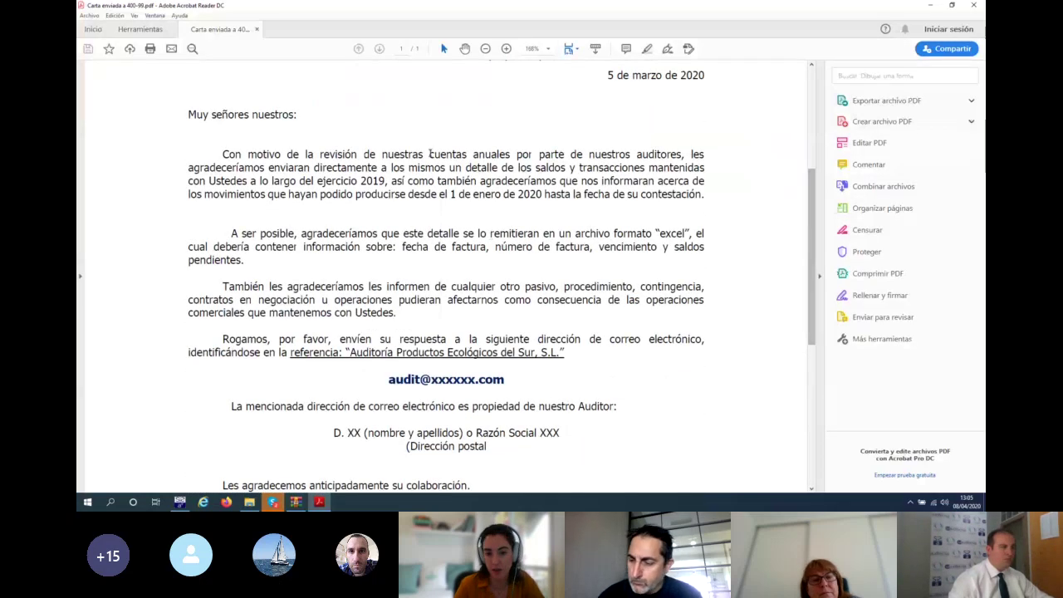
left_click(506, 49)
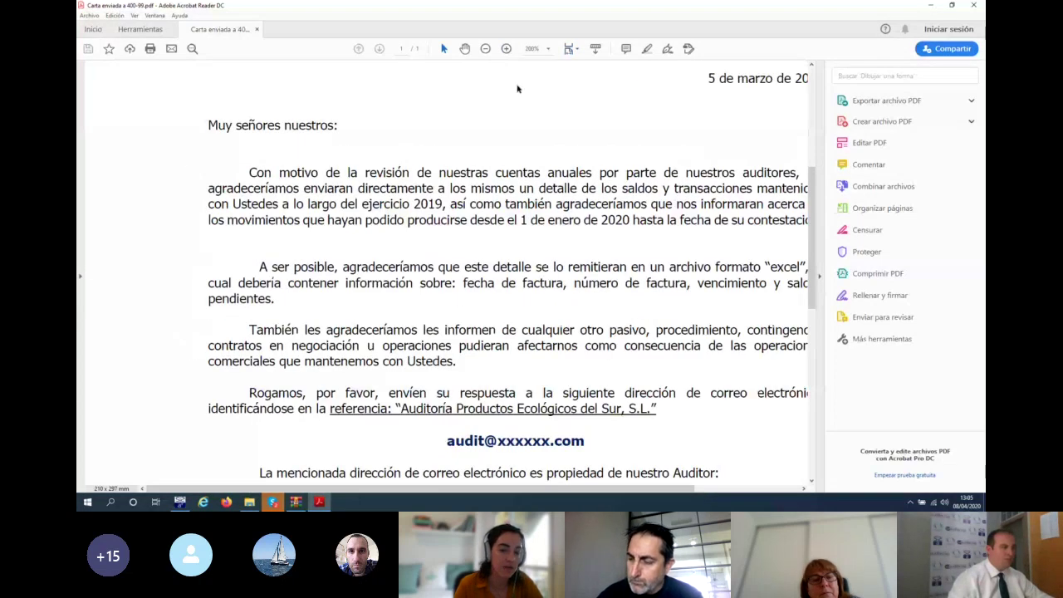
left_click(485, 48)
left_click_drag(243, 261, 229, 234)
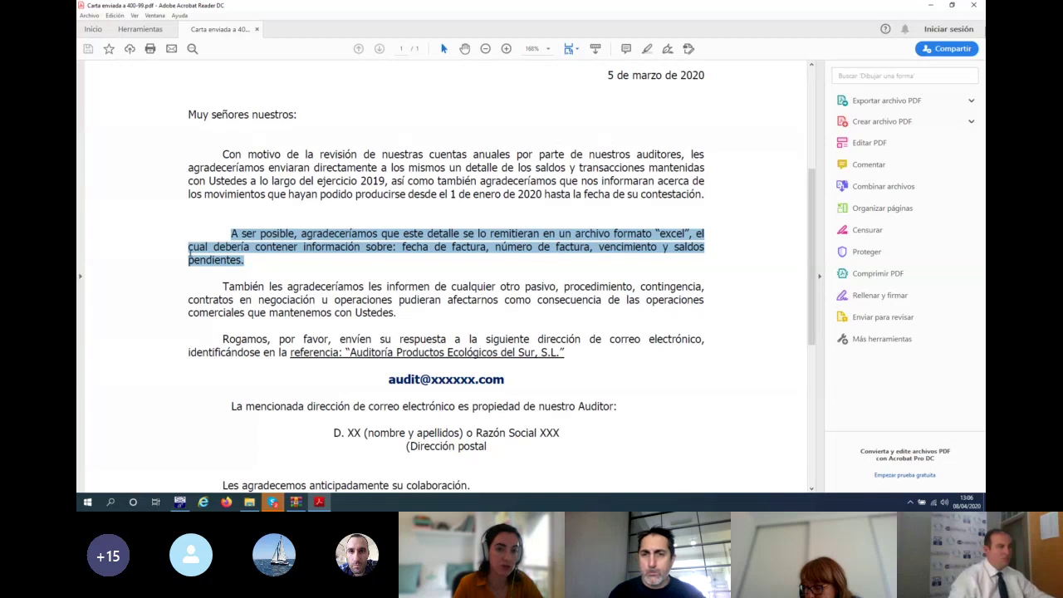
left_click(973, 9)
left_click(215, 174)
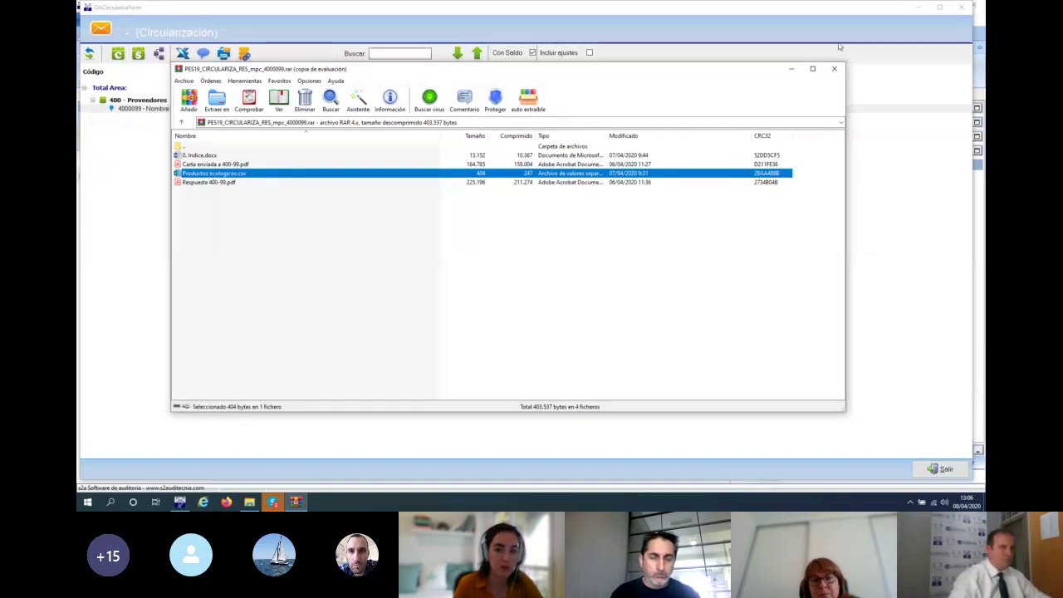
left_click(834, 69)
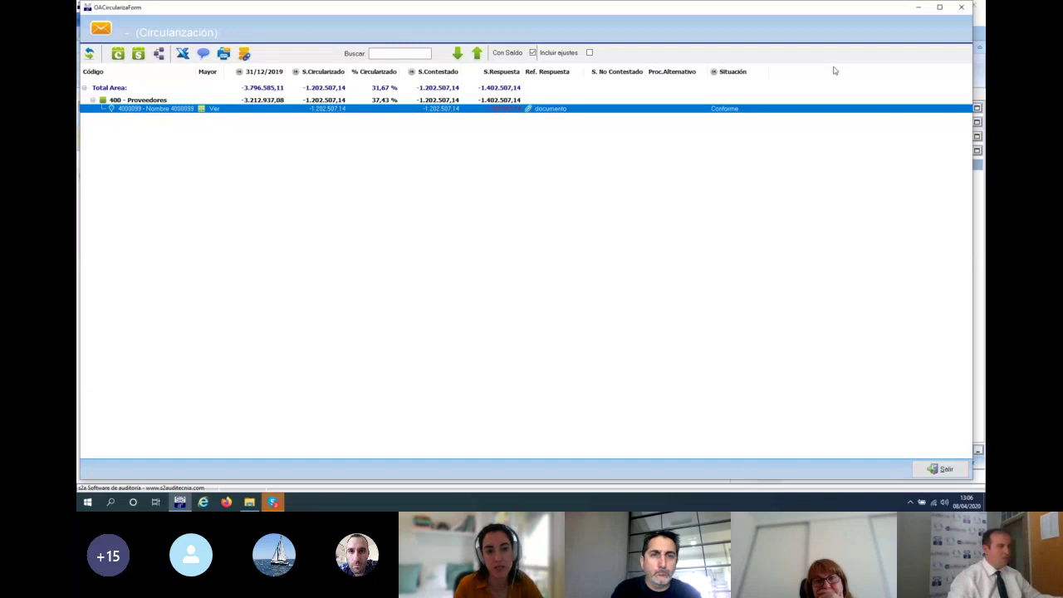
Open the supplier's subaccount ledger and load it into s2a Concilia as the ledger to reconcile
left_click(212, 111)
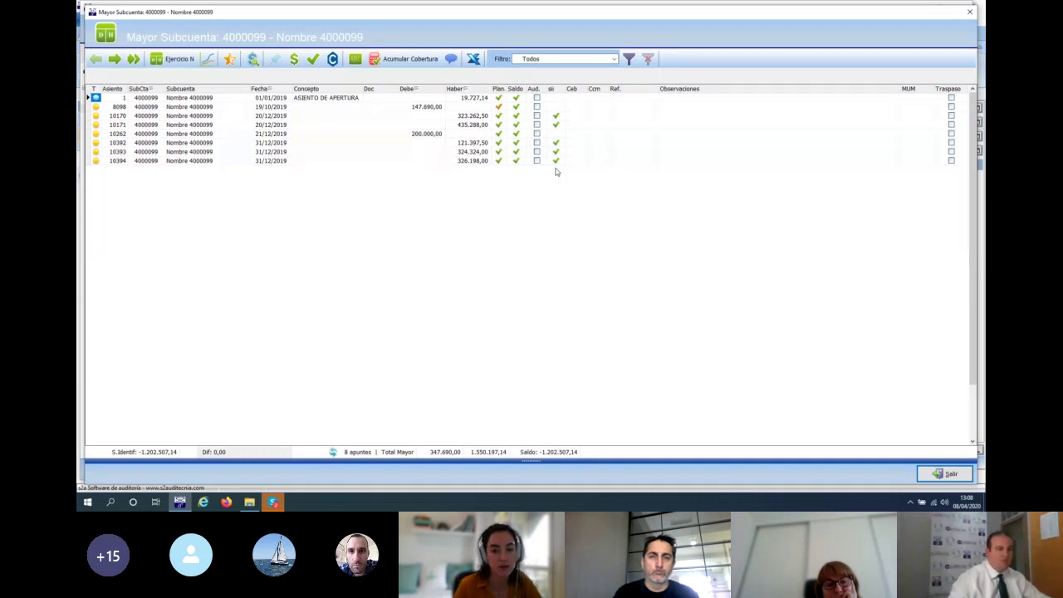
left_click(332, 63)
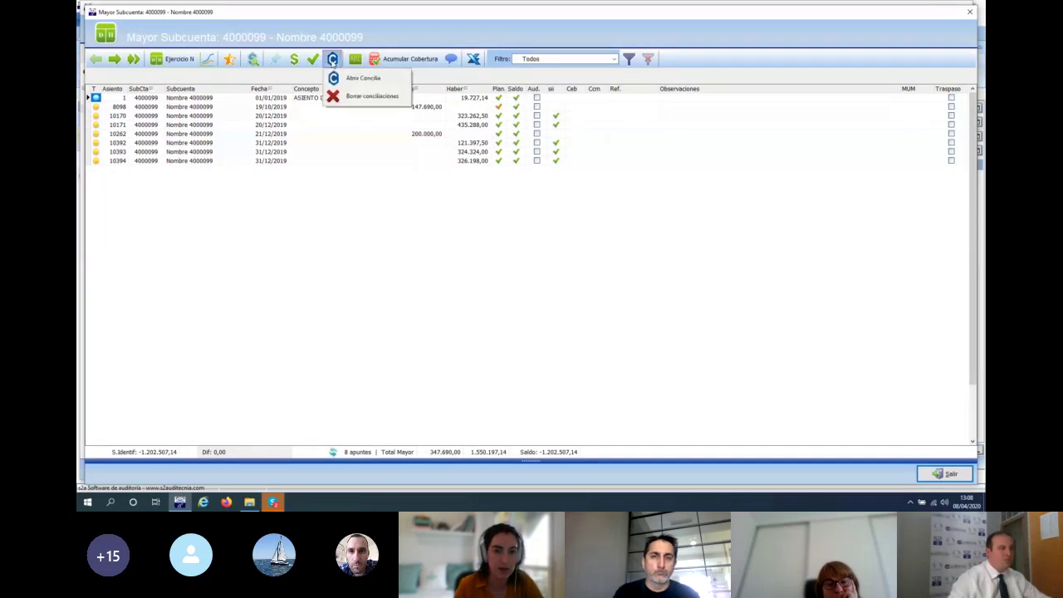
left_click(355, 79)
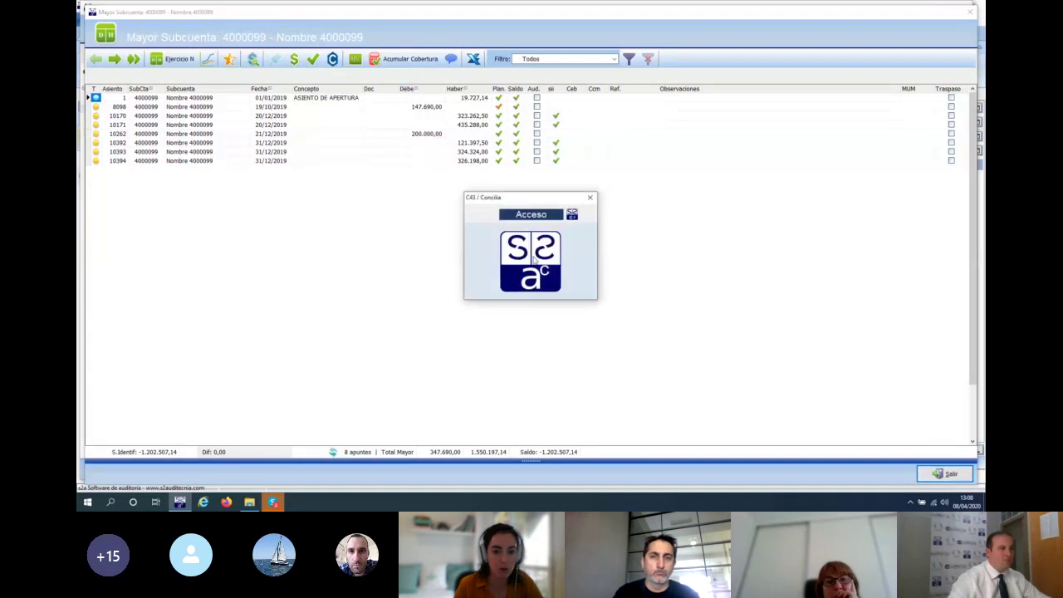
left_click(533, 258)
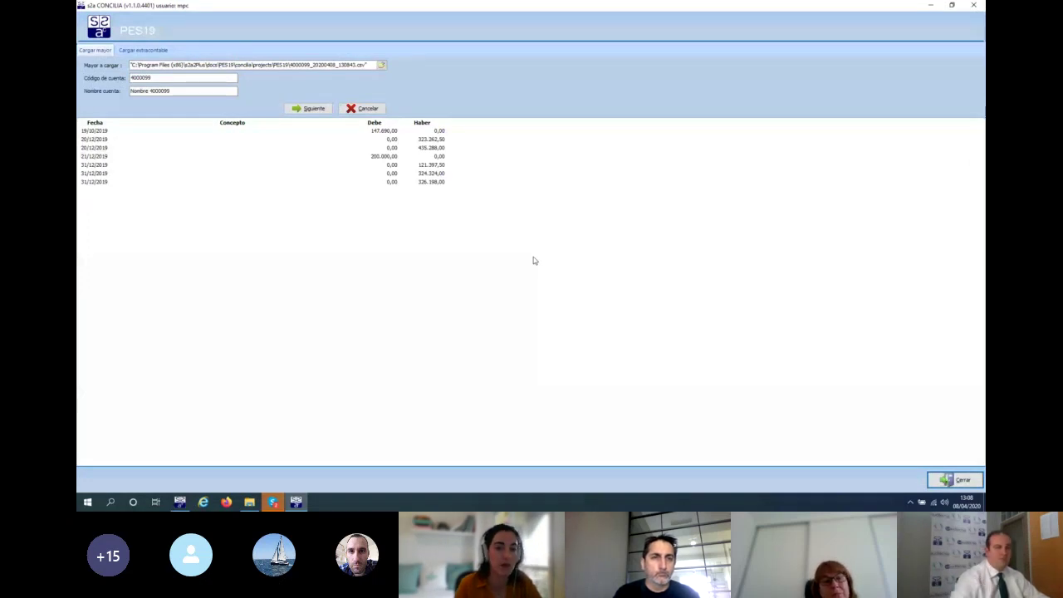
left_click(309, 110)
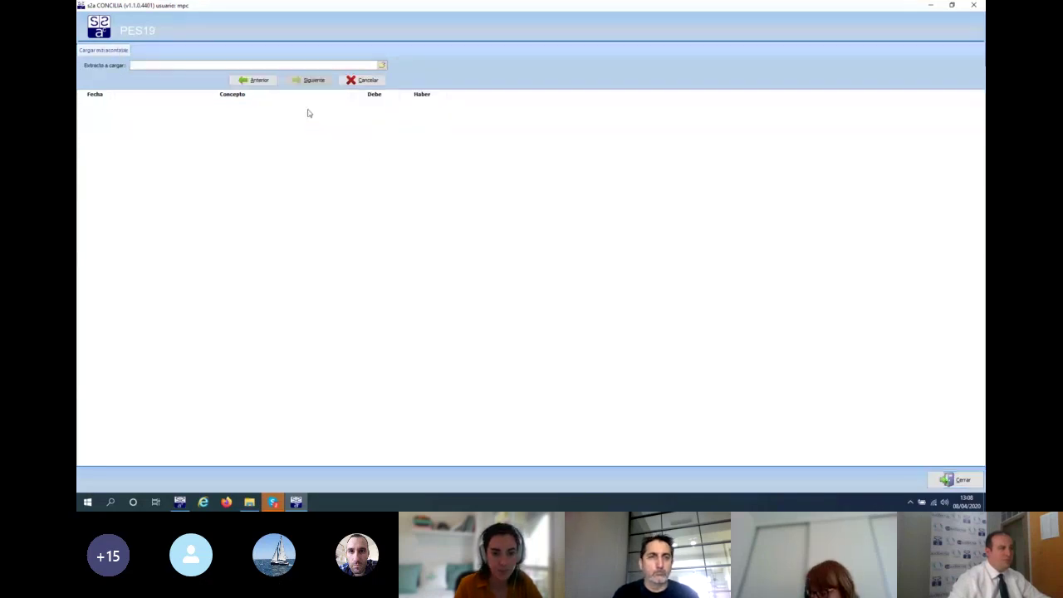
Choose Productos ecologicos.csv from the Concilia > Proveedor folder as the non-accounting extract to load
left_click(382, 66)
left_click(381, 67)
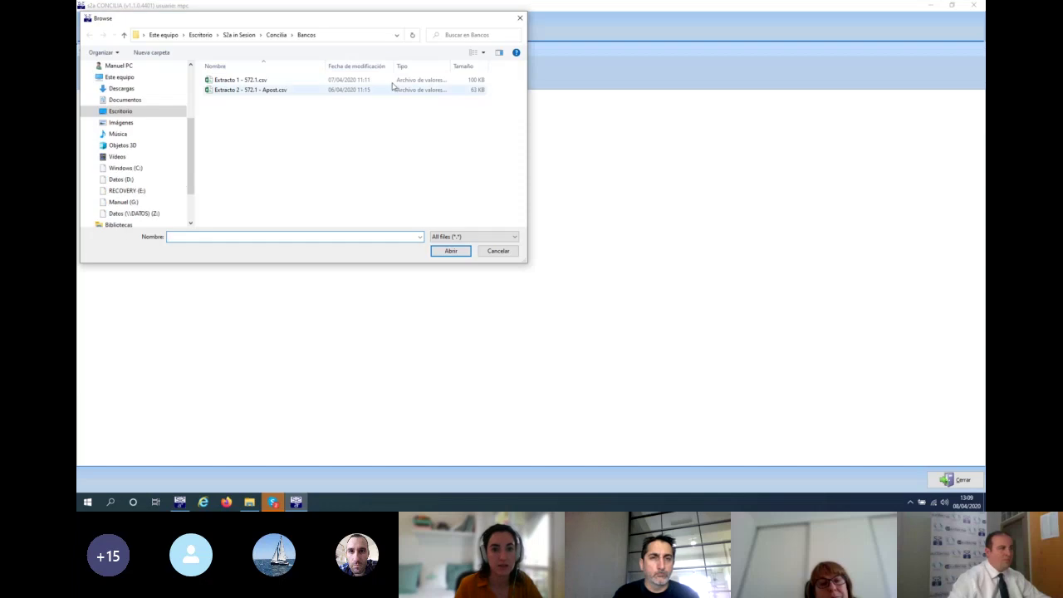
left_click(276, 35)
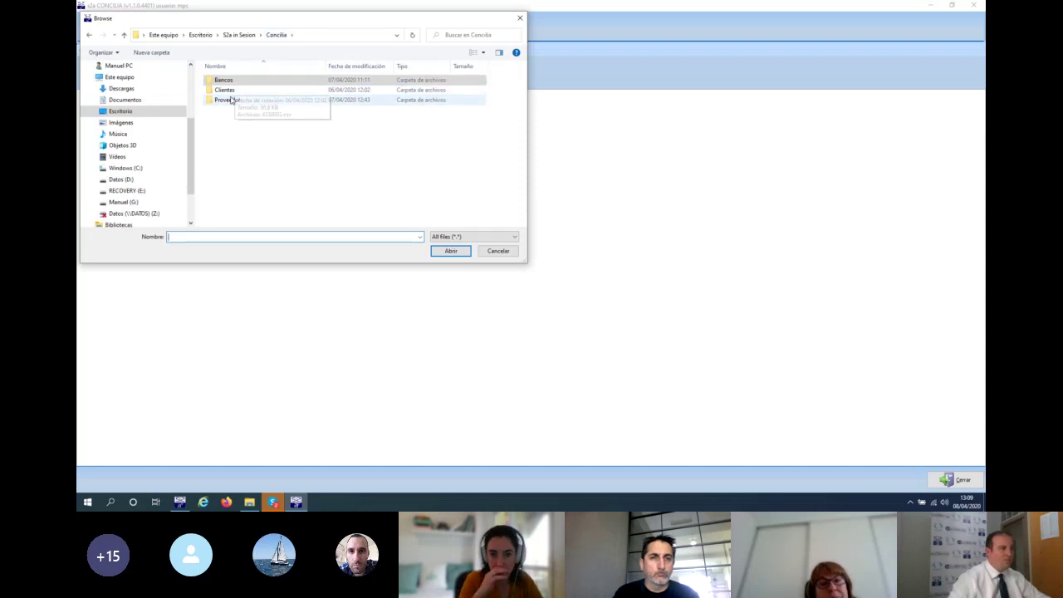
double_click(228, 100)
left_click(230, 100)
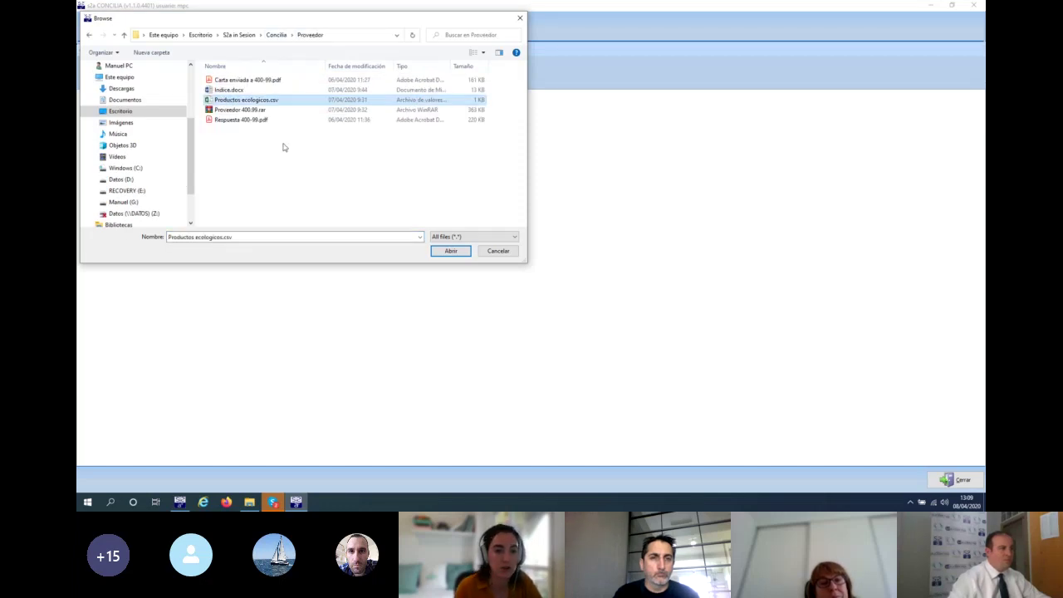
double_click(231, 101)
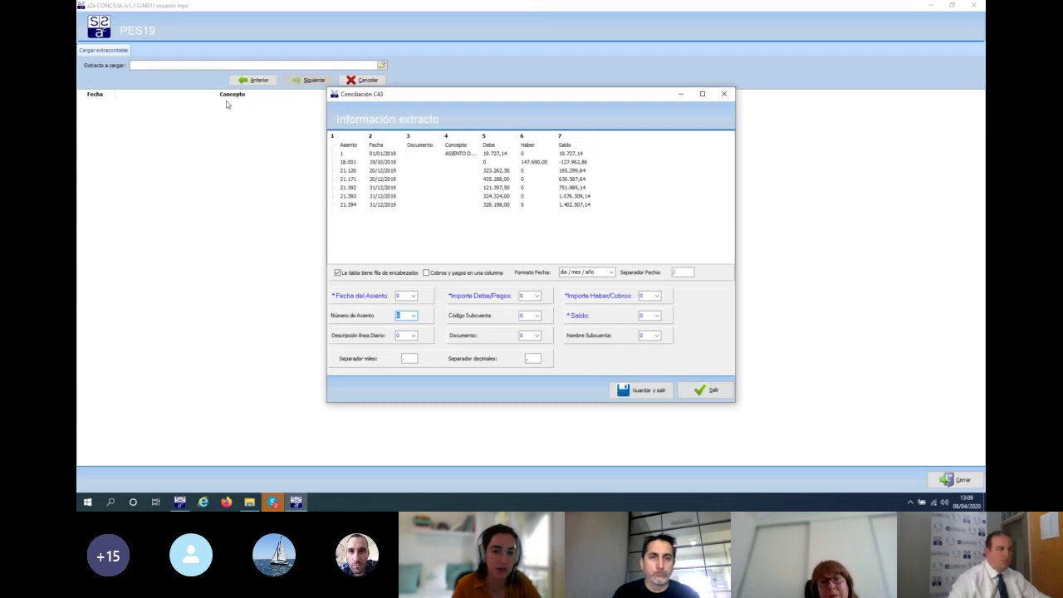
Map Fecha del Asiento to column 2, Importe Debe/Pagos to column 5 and Importe Haber/Cobros to column 6
left_click(412, 296)
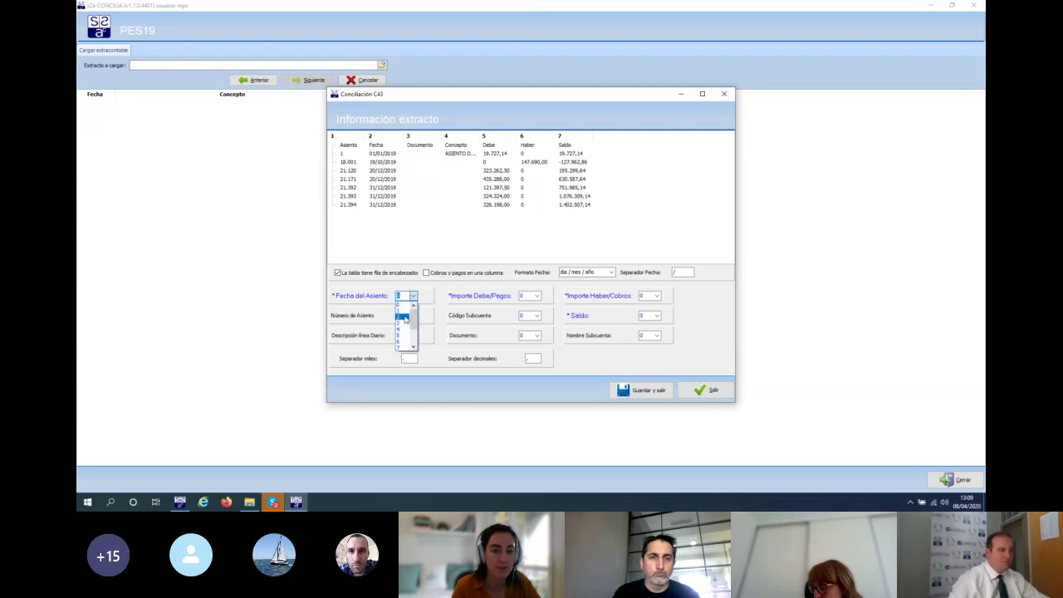
left_click(412, 296)
left_click(537, 296)
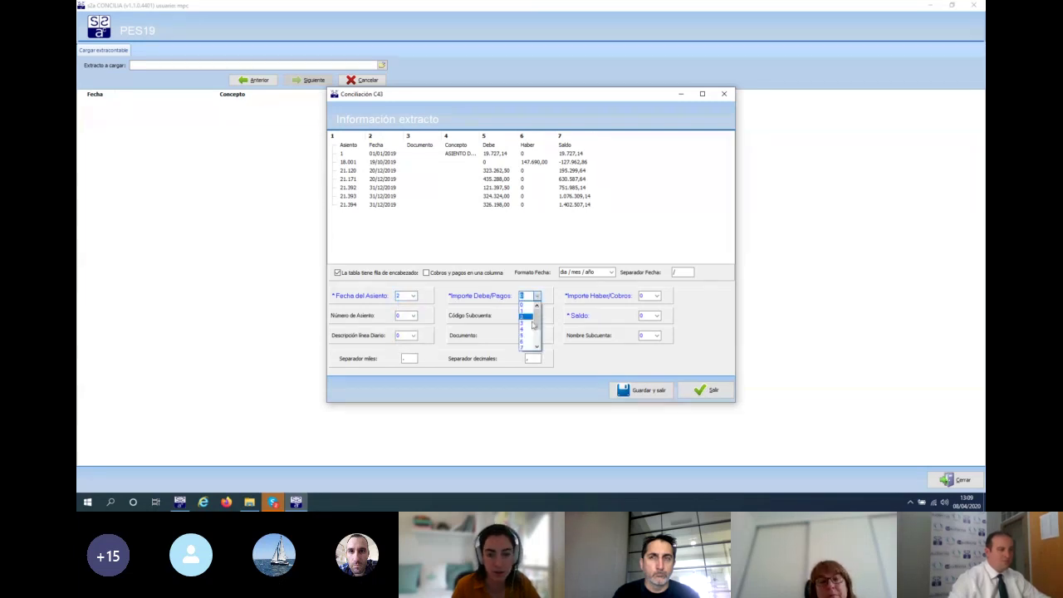
left_click(526, 335)
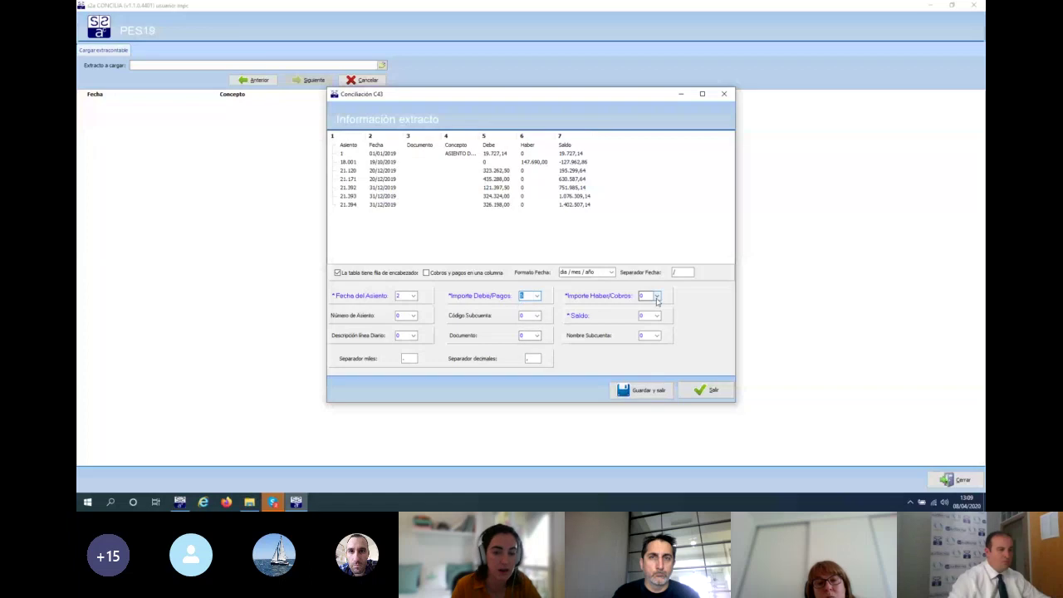
left_click(655, 297)
left_click(646, 341)
Map Número de Asiento to column 1 and Descripción línea Diario to column 4
left_click(413, 315)
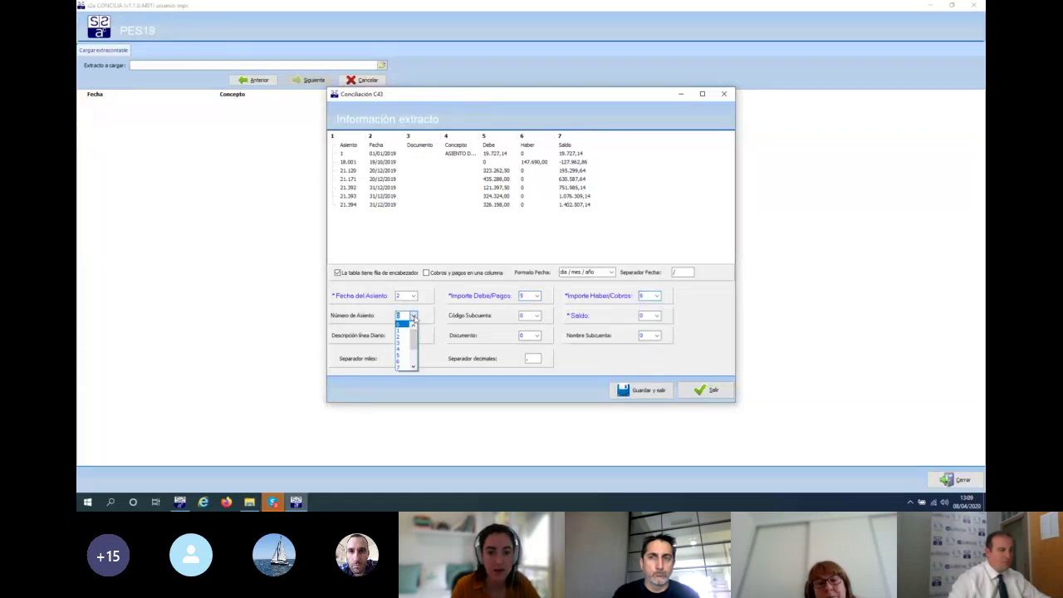
left_click(413, 324)
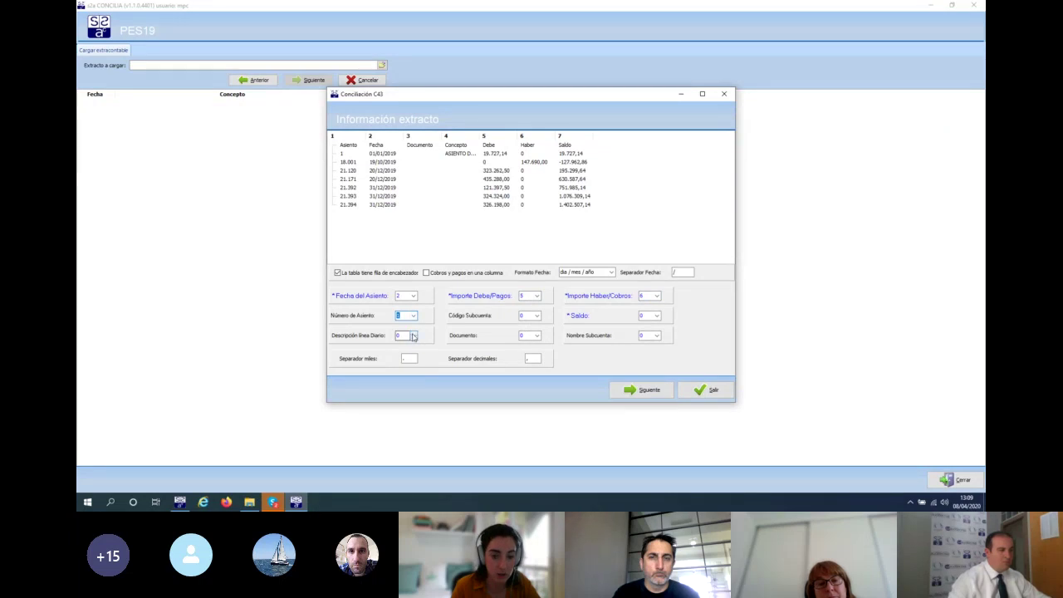
left_click(412, 336)
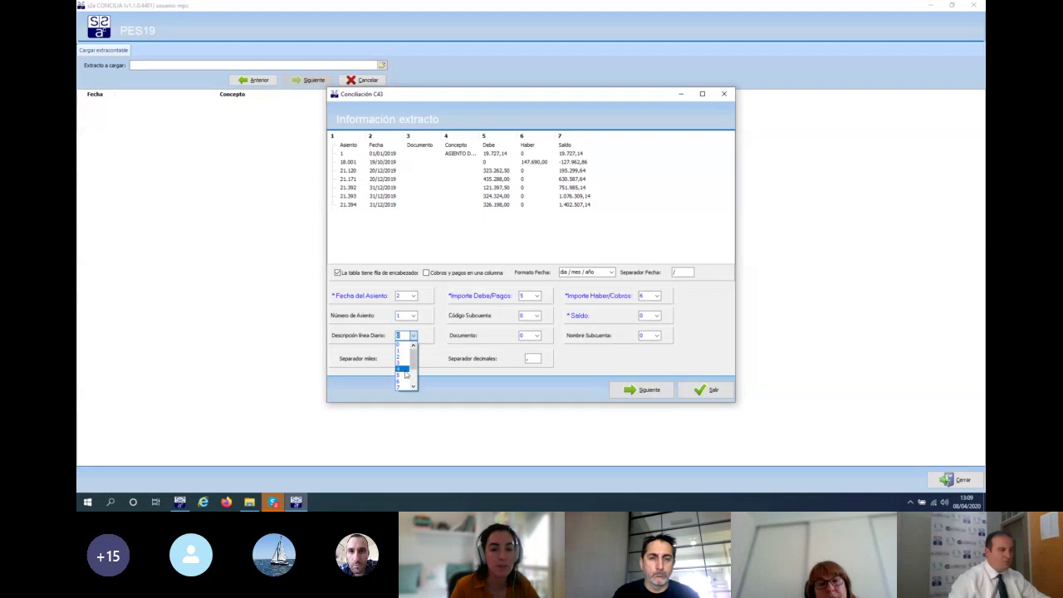
left_click(405, 368)
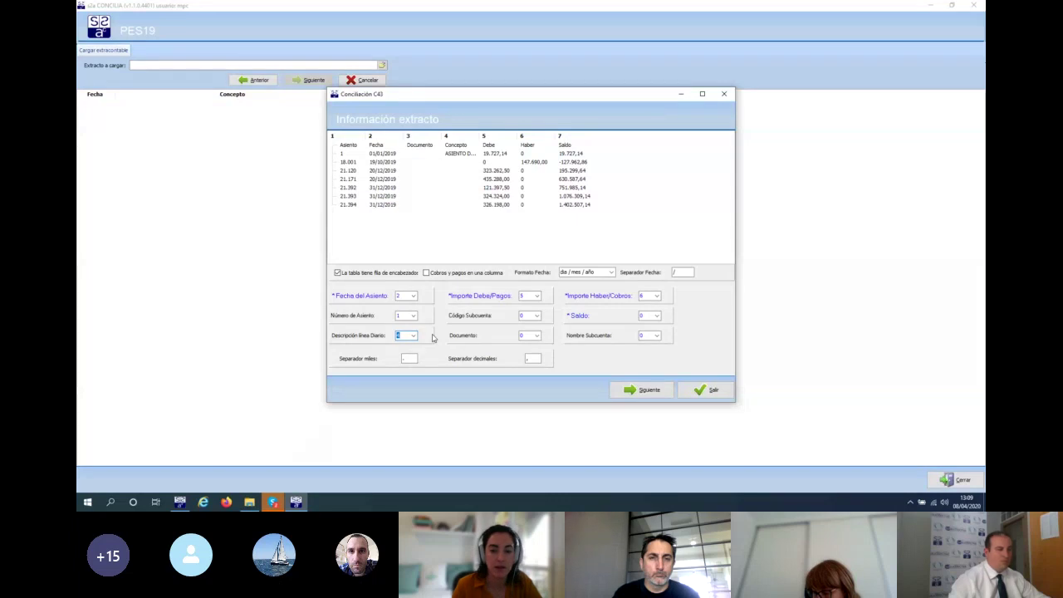
Set the special opening entry (Apertura) to 1 and save the extract's configuration
left_click(639, 391)
left_click(467, 355)
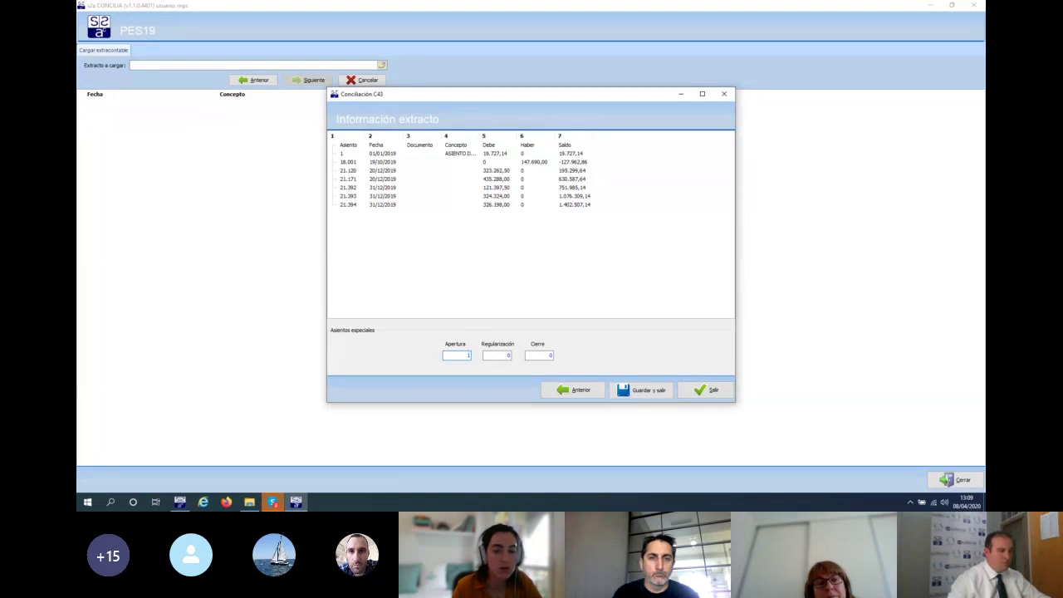
left_click(647, 391)
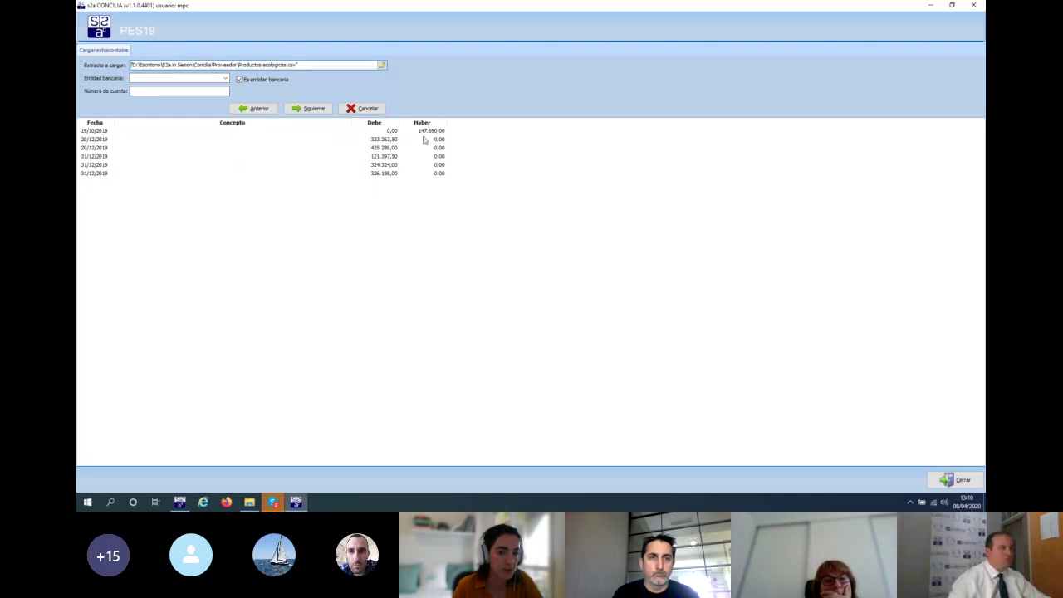
Mark the extract as not belonging to a bank, set its subaccount to 400 and name to "Proveedor cuatrocientos", and continue to report generation
left_click(240, 80)
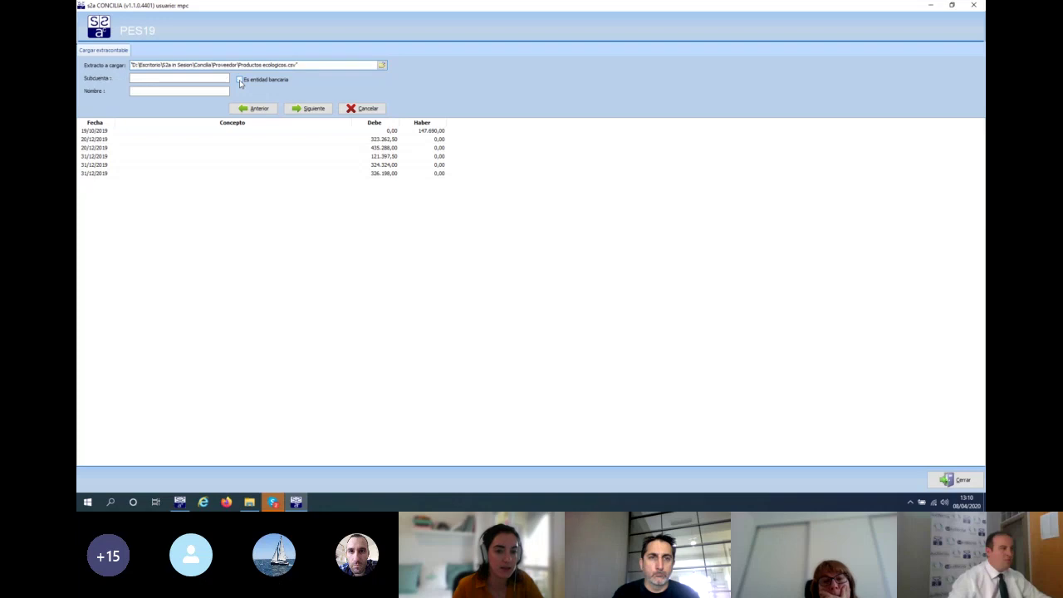
left_click(133, 78)
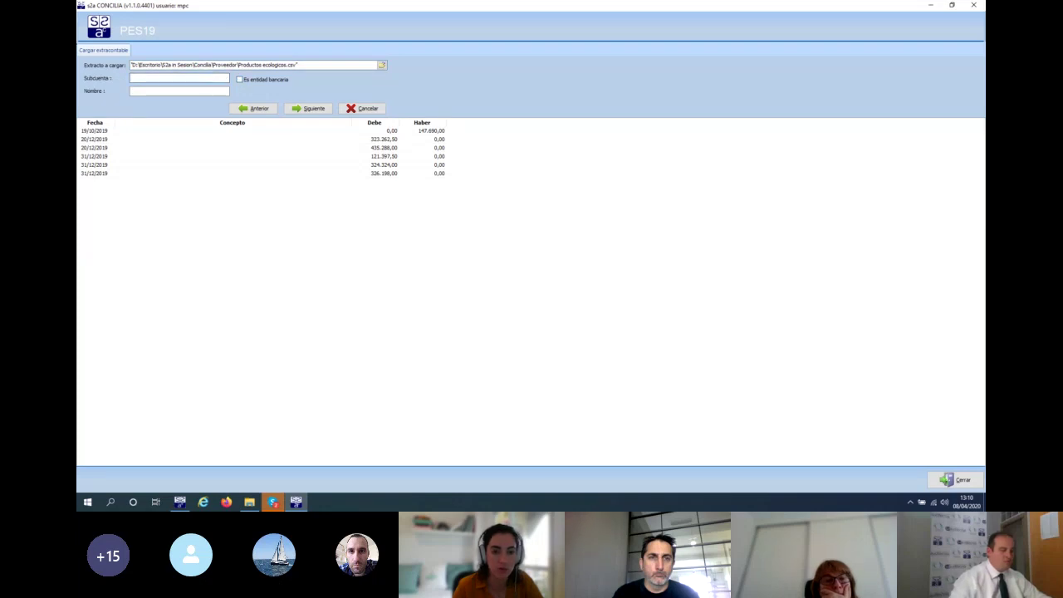
type("400")
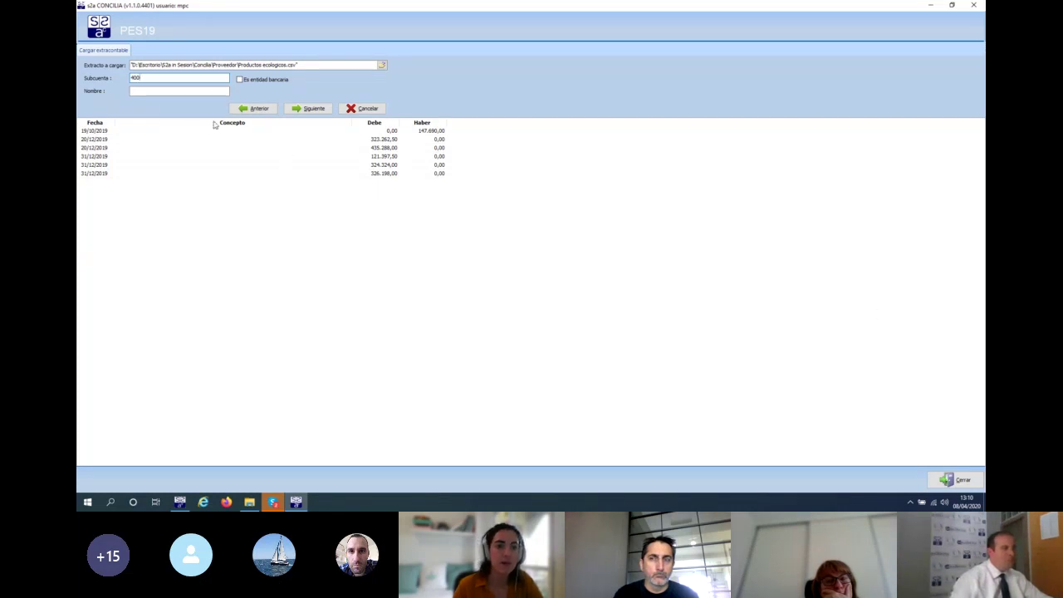
left_click(188, 91)
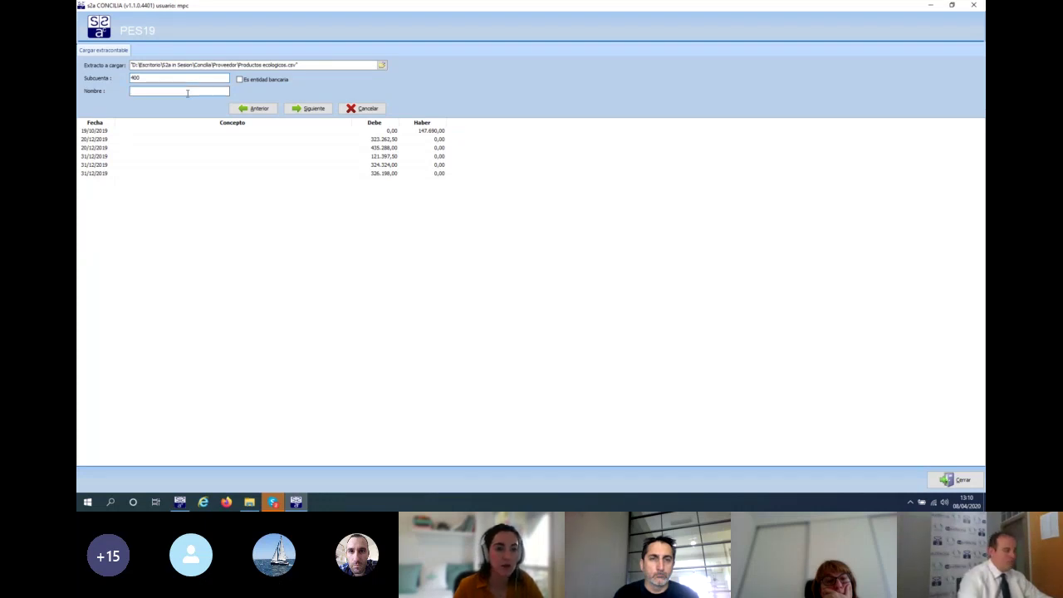
type("Cuatro")
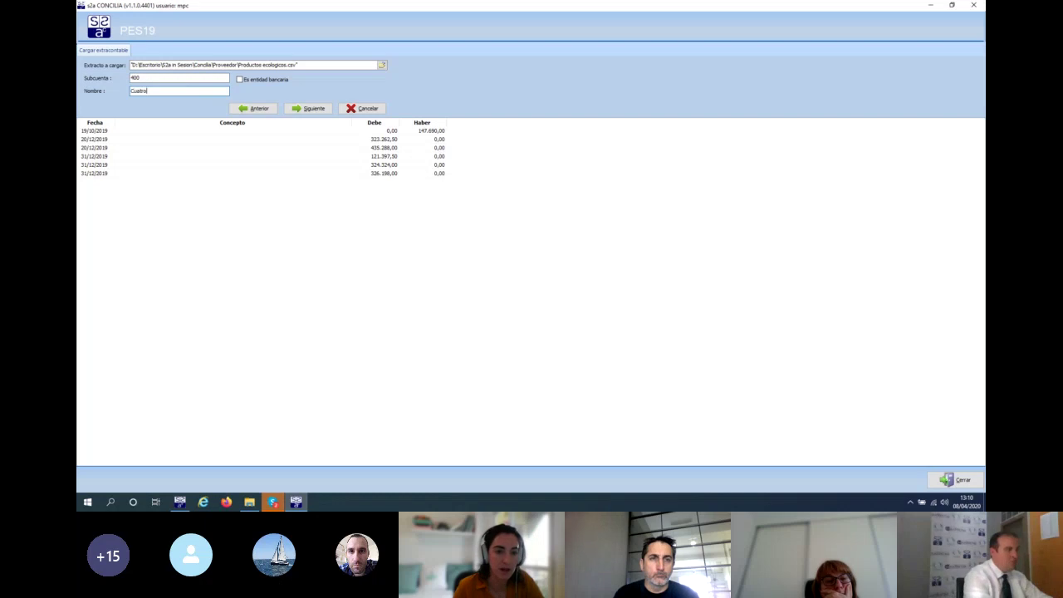
type("cientos")
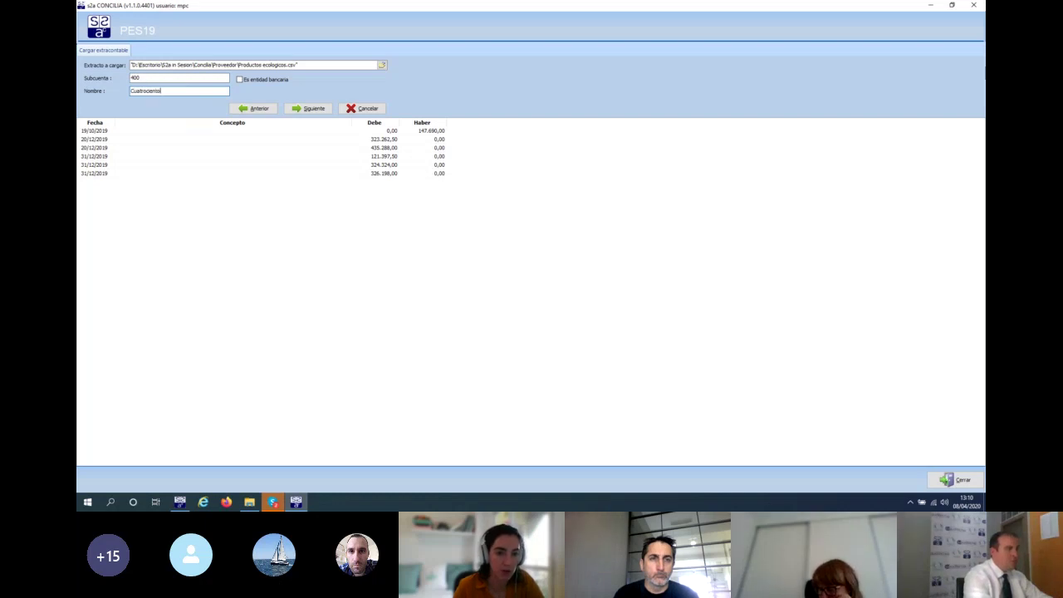
type("Proveedor cu")
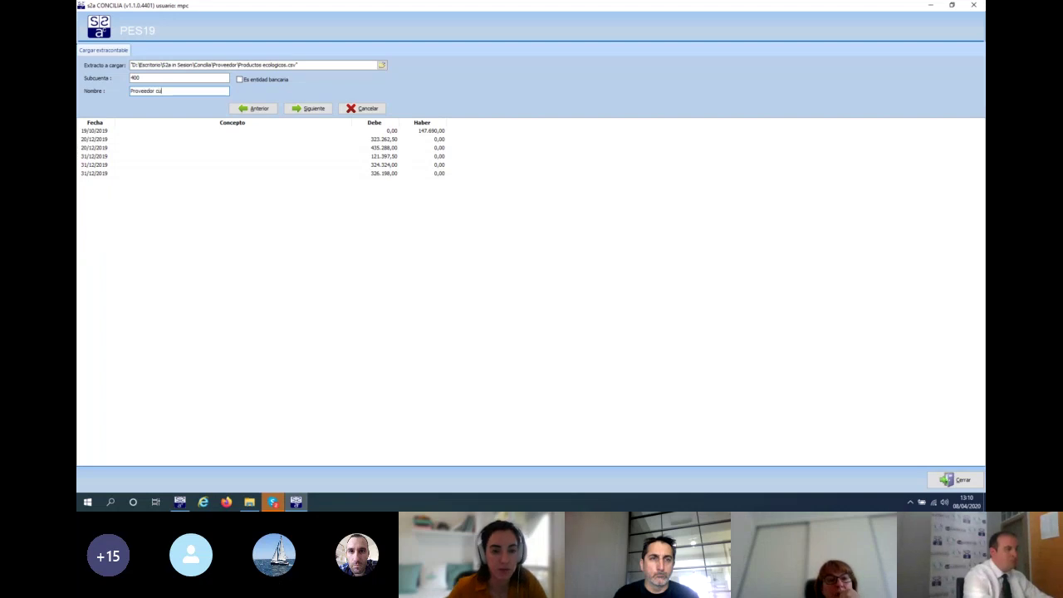
type("atrocientos")
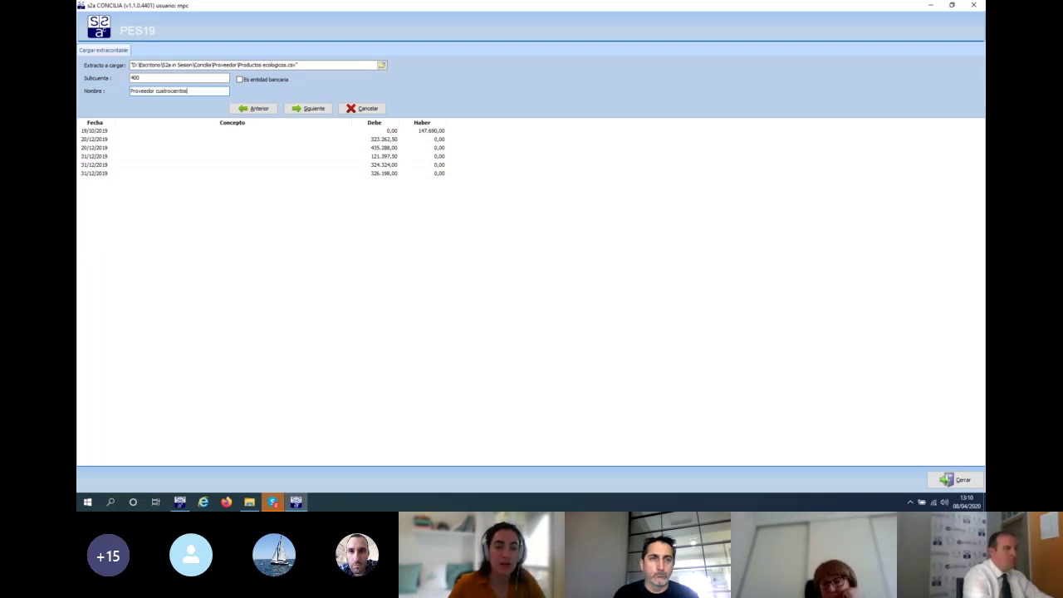
left_click(314, 111)
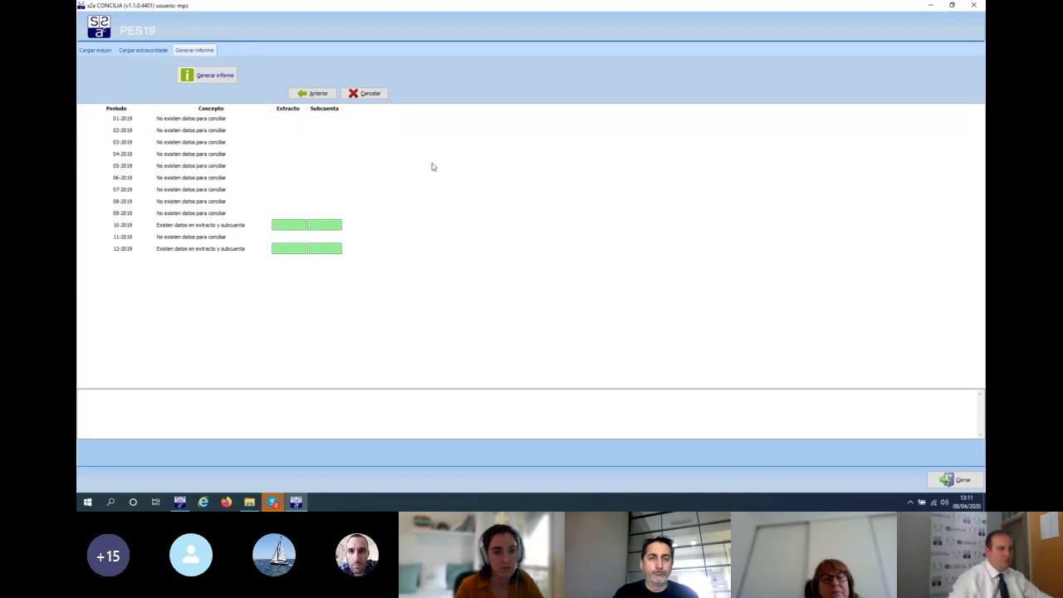
Generate the reconciliation report for the supplier under the name "Informe Proveedor 400"
left_click(209, 76)
left_click(505, 182)
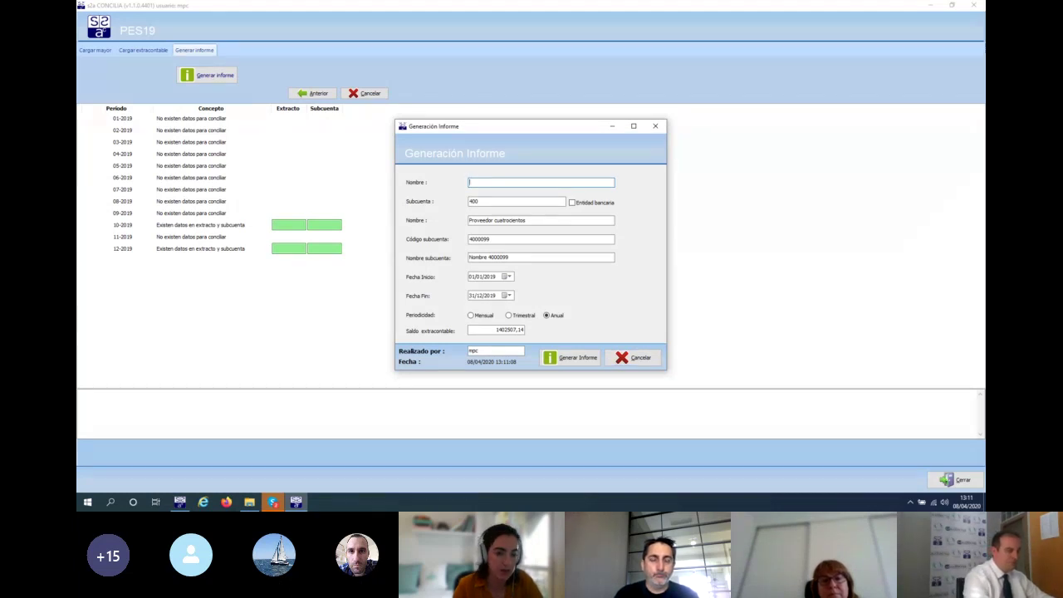
type("Informe ")
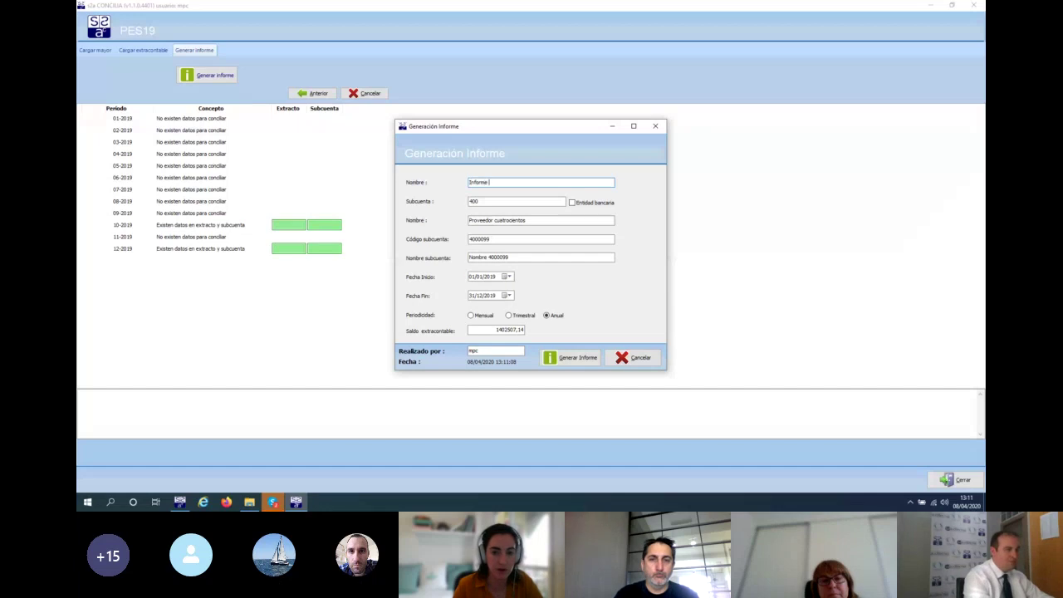
type("Proveedor")
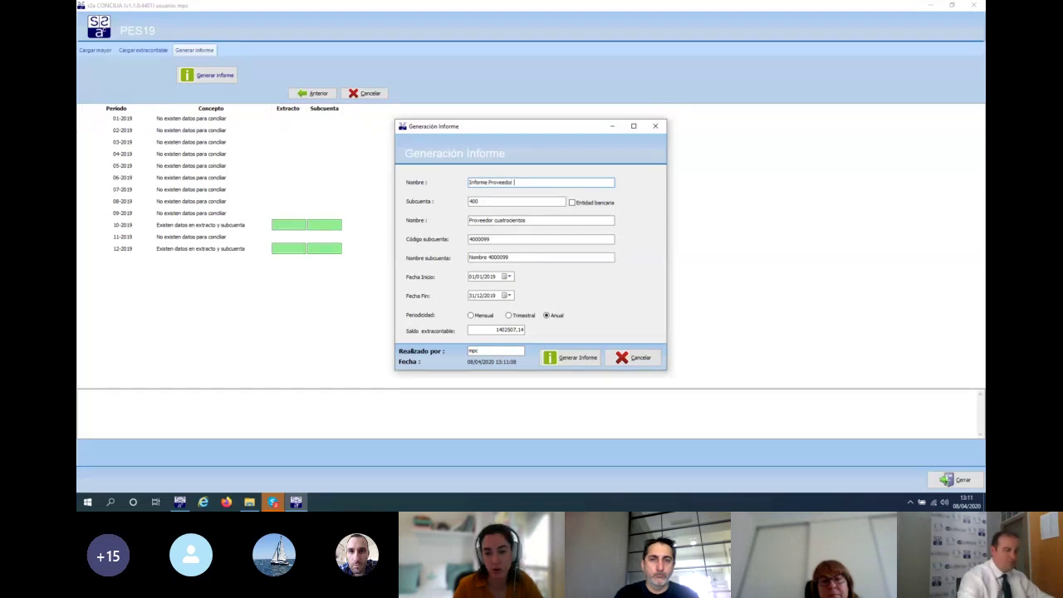
type(" 400")
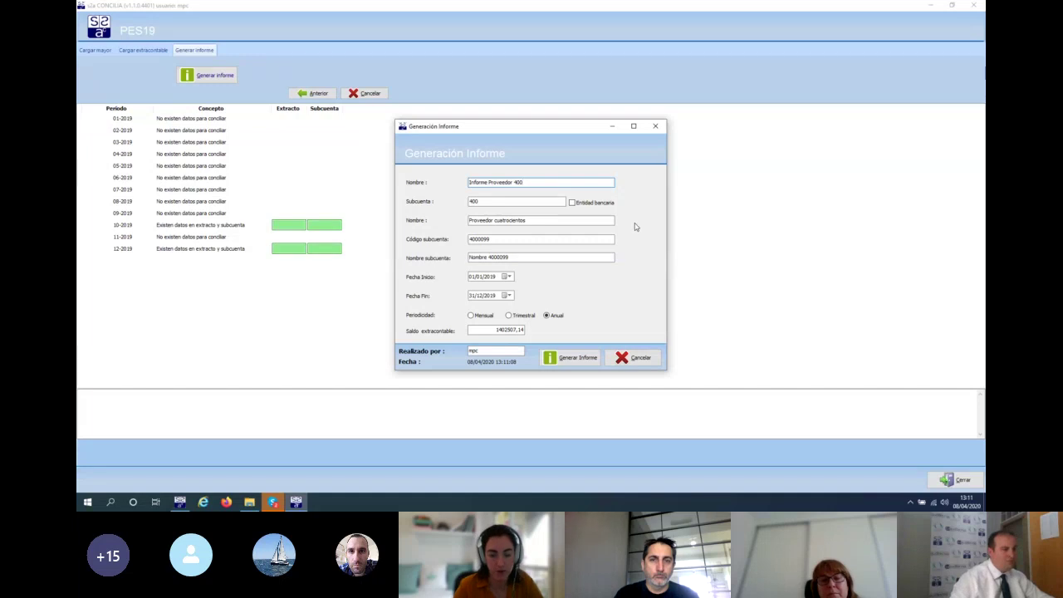
left_click(569, 359)
left_click(501, 287)
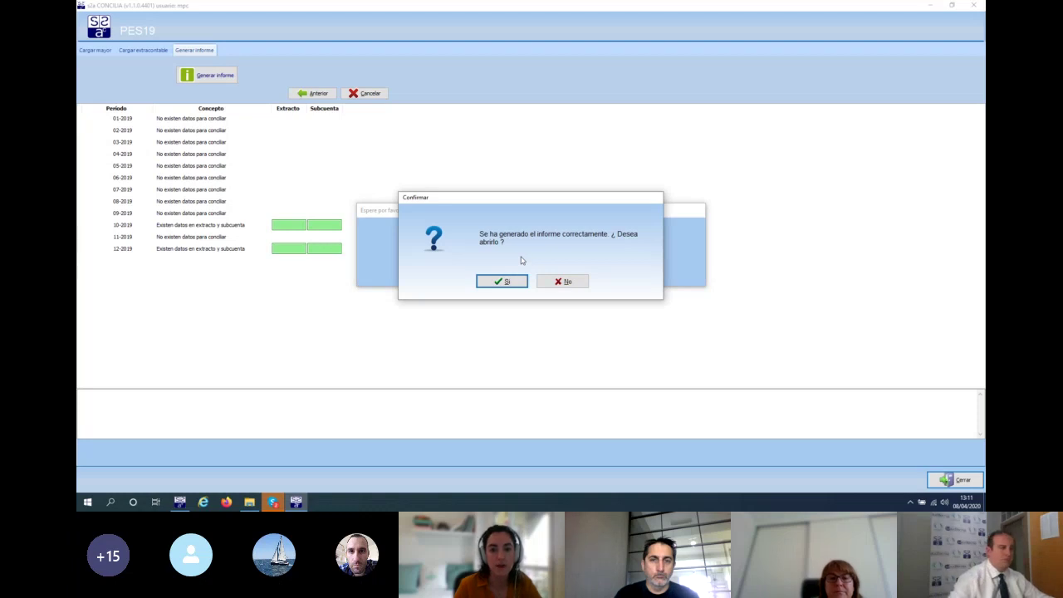
Open the generated reconciliation report, review its differences and balances through to the end, and close it
left_click(504, 282)
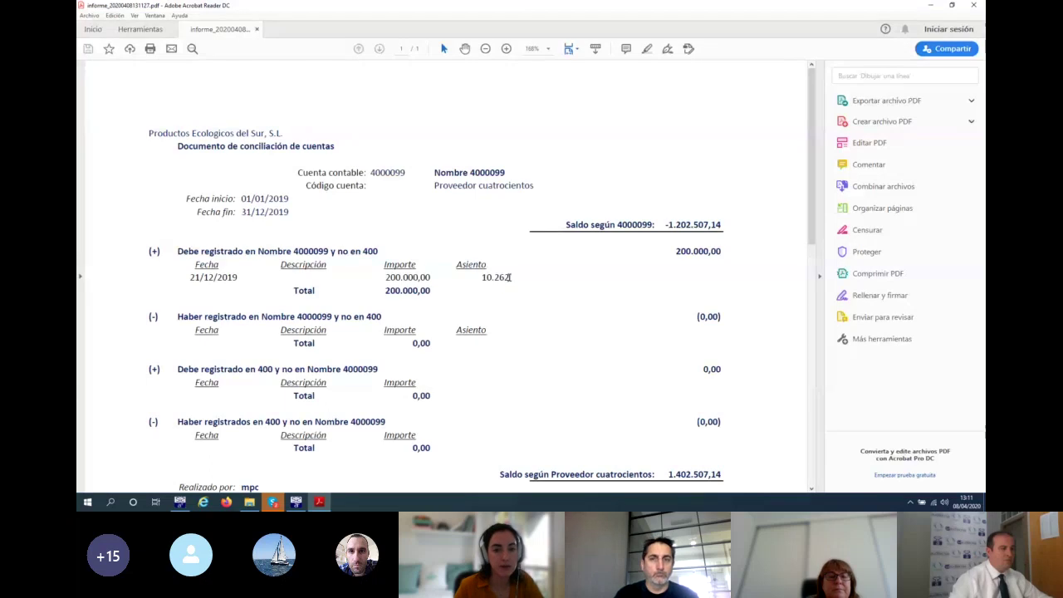
left_click_drag(812, 104, 809, 139)
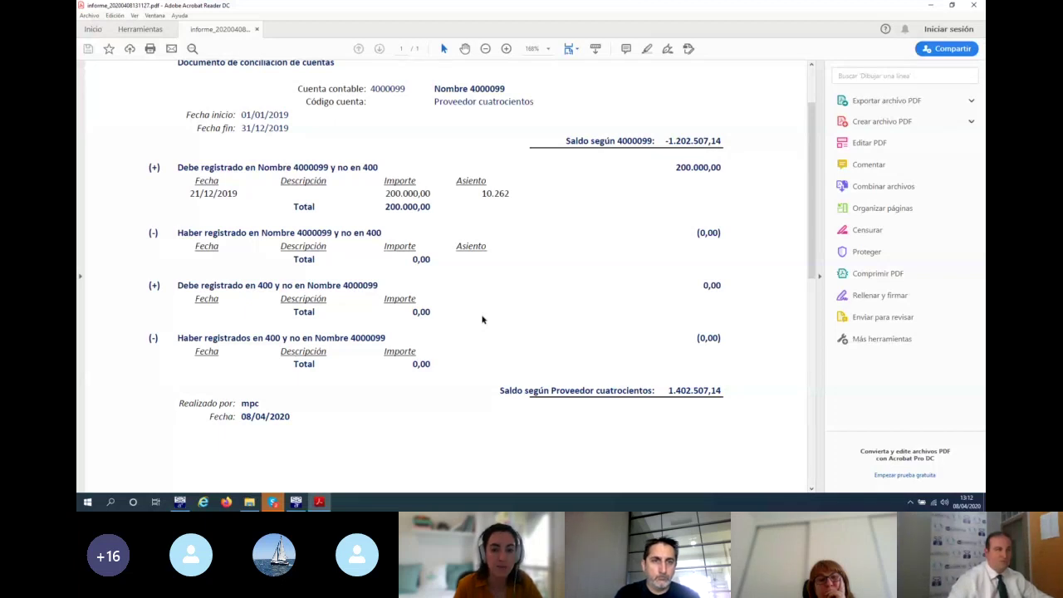
left_click(973, 5)
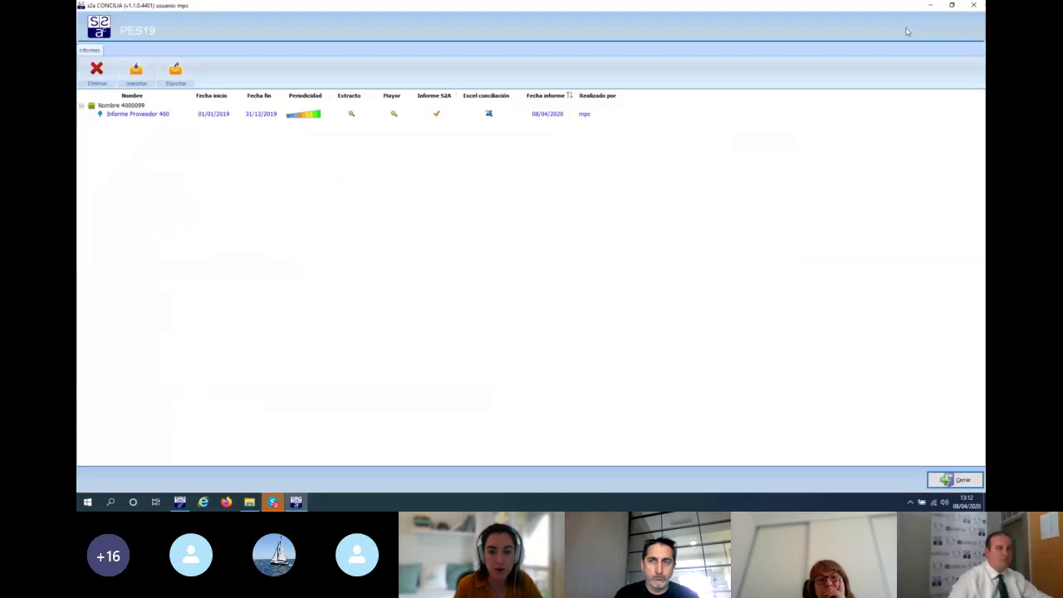
Return to the circularisation, view the supplier's ledger, and open the reconciliation workbook attached to the 21/12/2019 entry
left_click(973, 5)
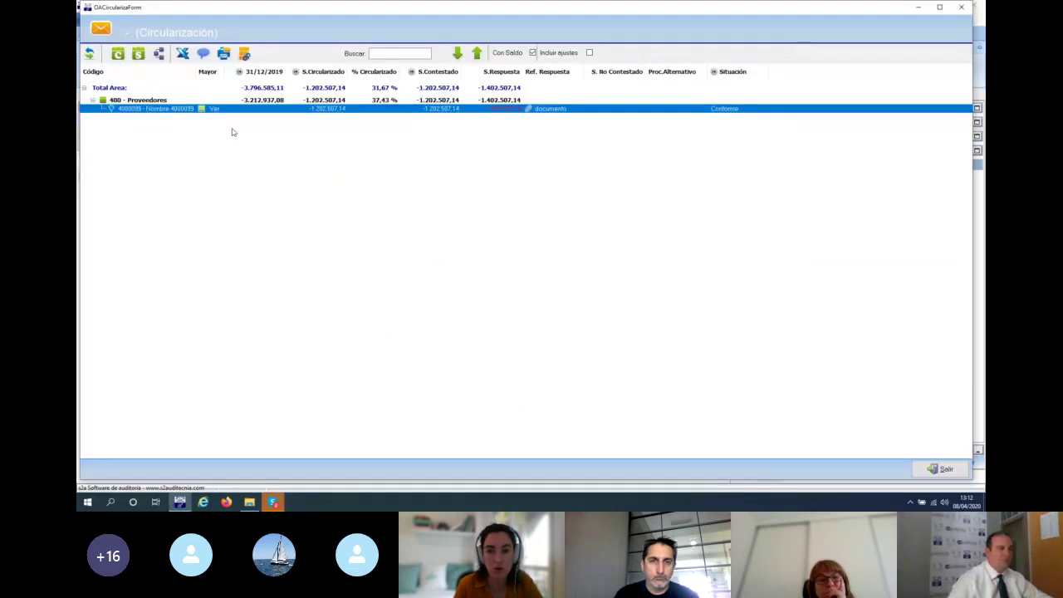
left_click(214, 109)
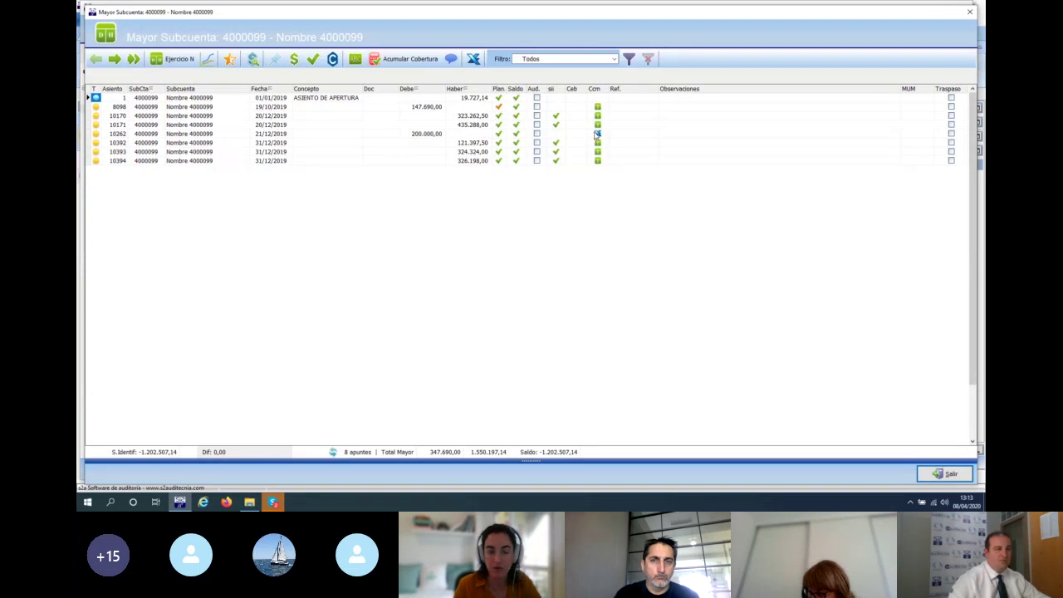
left_click(596, 135)
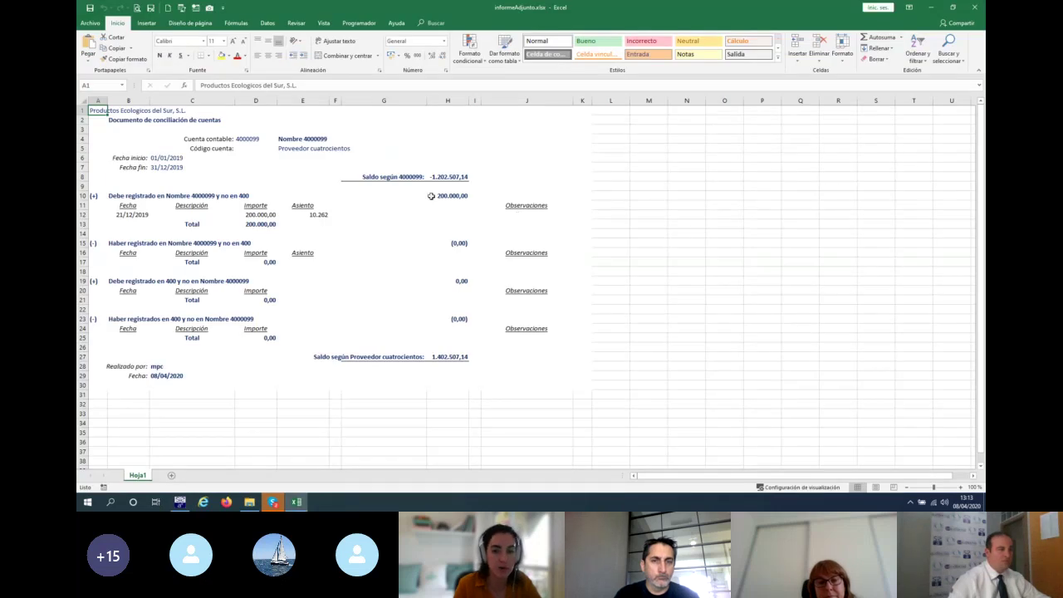
Enter "observaciónxxxxxx........." as the observation in J12, fill the cell yellow, and close the workbook saving the changes
left_click(531, 211)
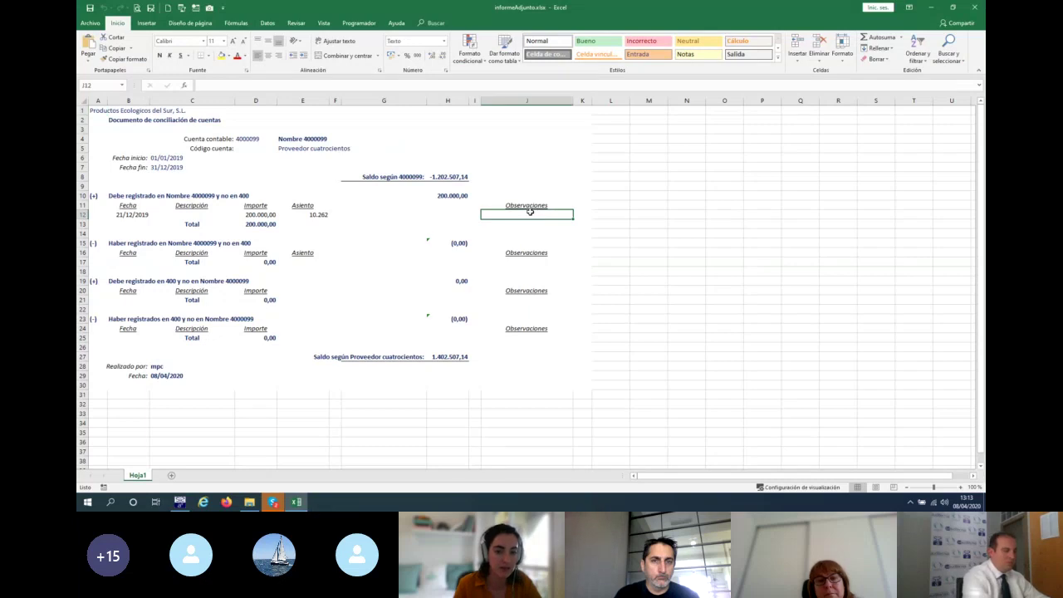
type("observaciónxxxxxx")
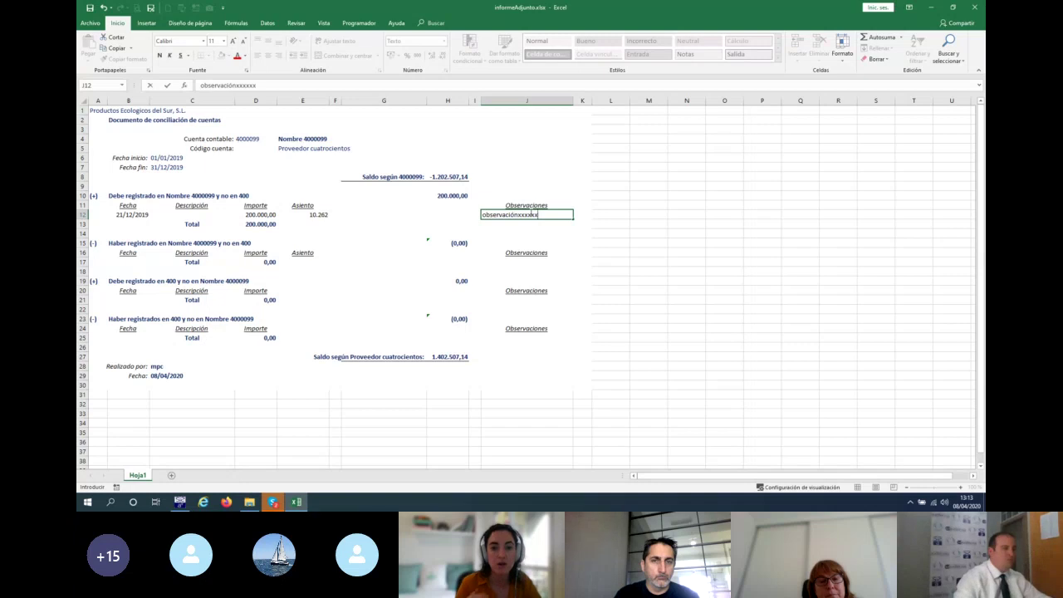
type(".........")
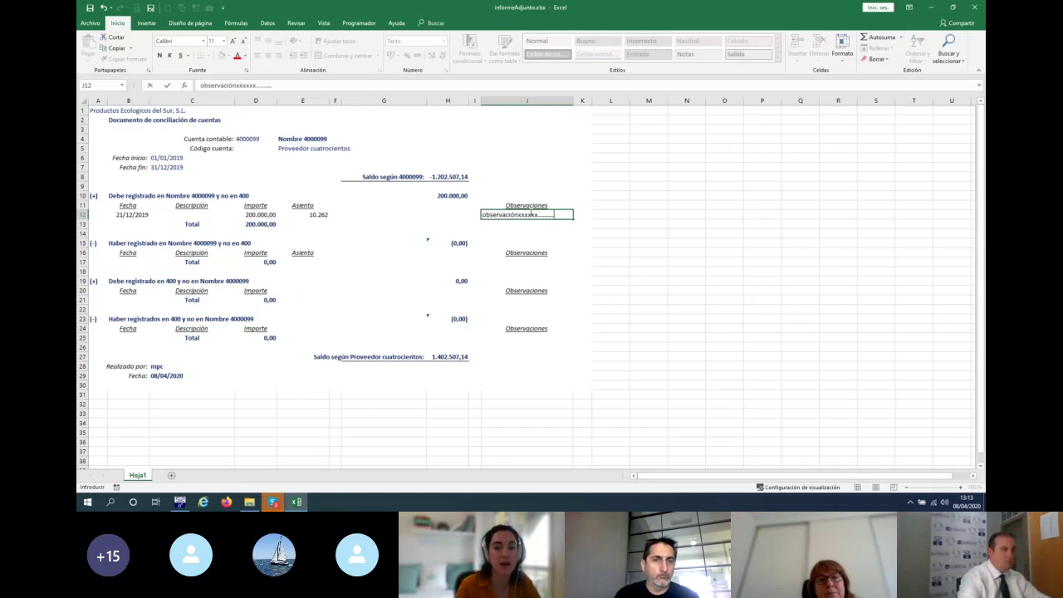
key("Return")
left_click(530, 213)
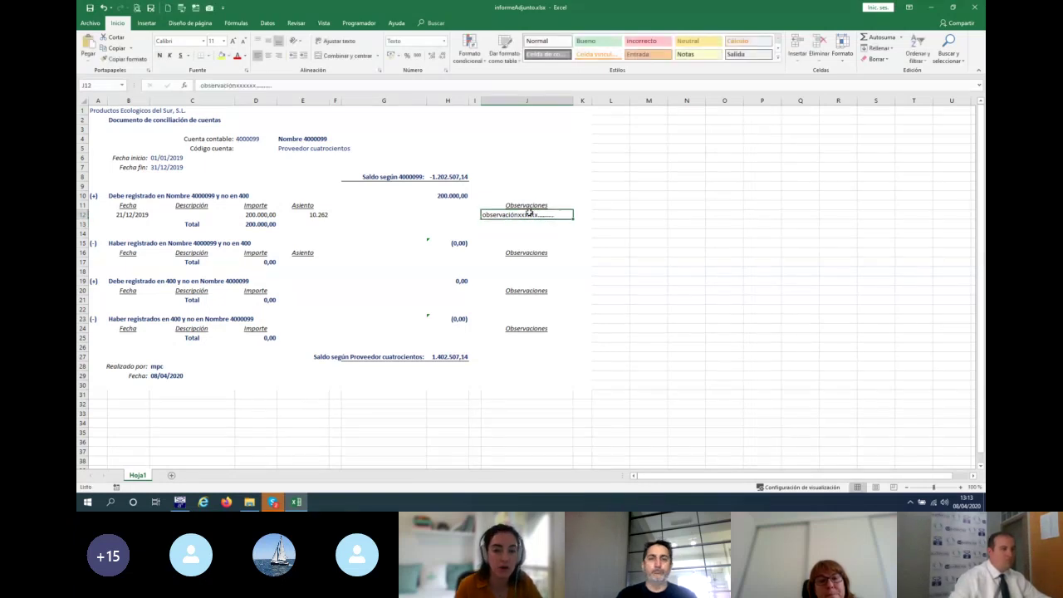
left_click(220, 56)
left_click(974, 8)
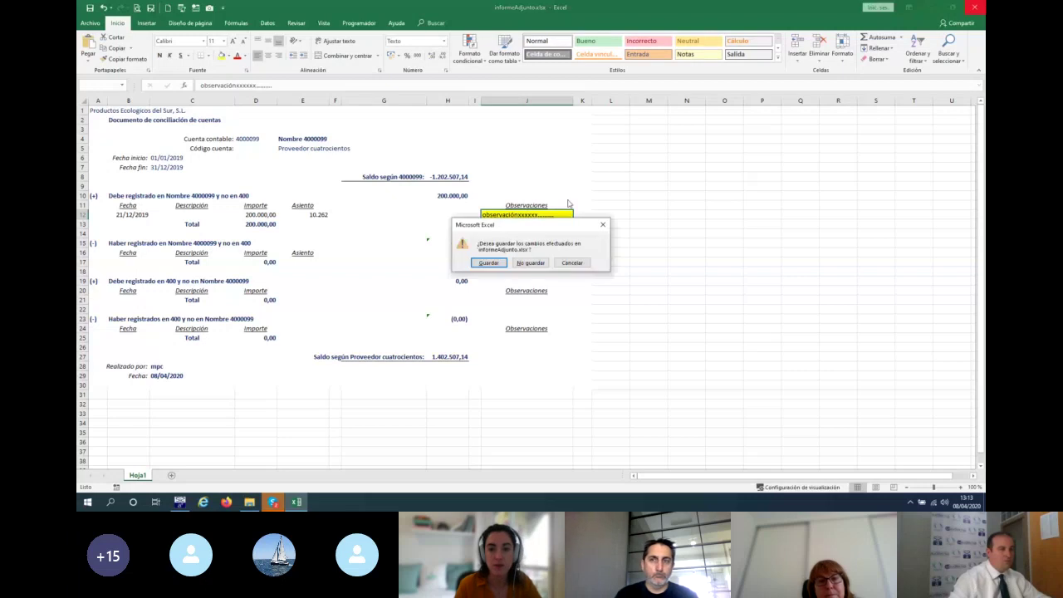
left_click(480, 263)
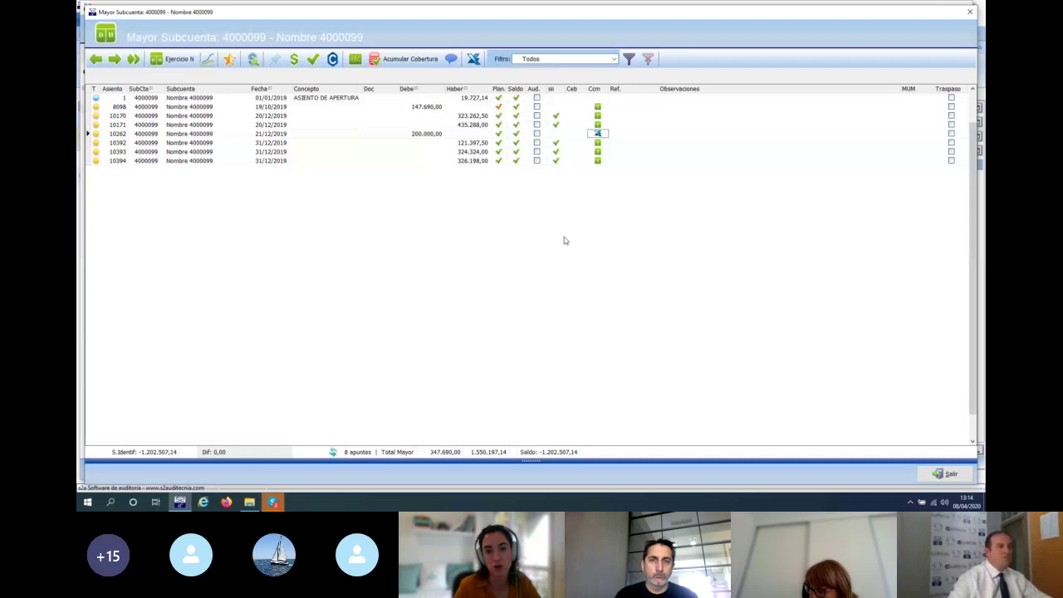
Mark every entry in the supplier's ledger as audited except the 200.000,00 debit of 21/12/2019, and confirm the operation
left_click(478, 99)
left_click(468, 108, "ctrl")
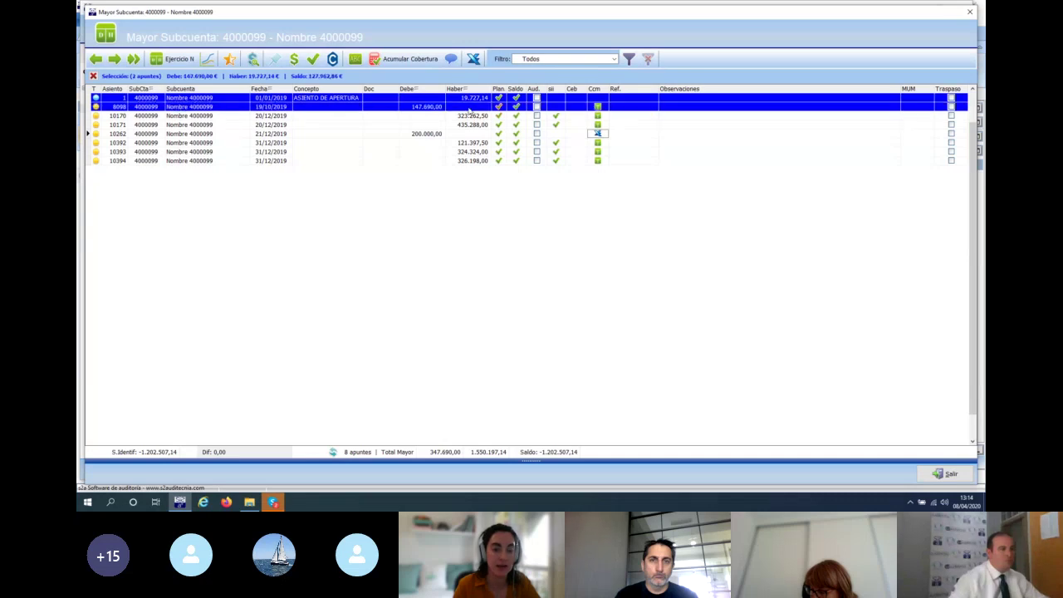
left_click(468, 117, "ctrl")
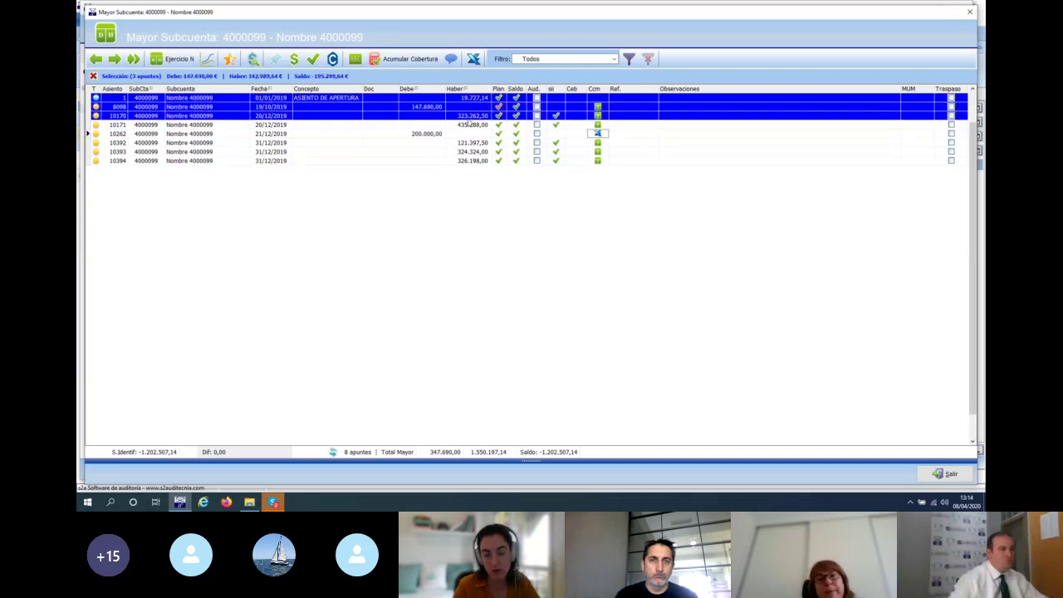
left_click(470, 124, "ctrl")
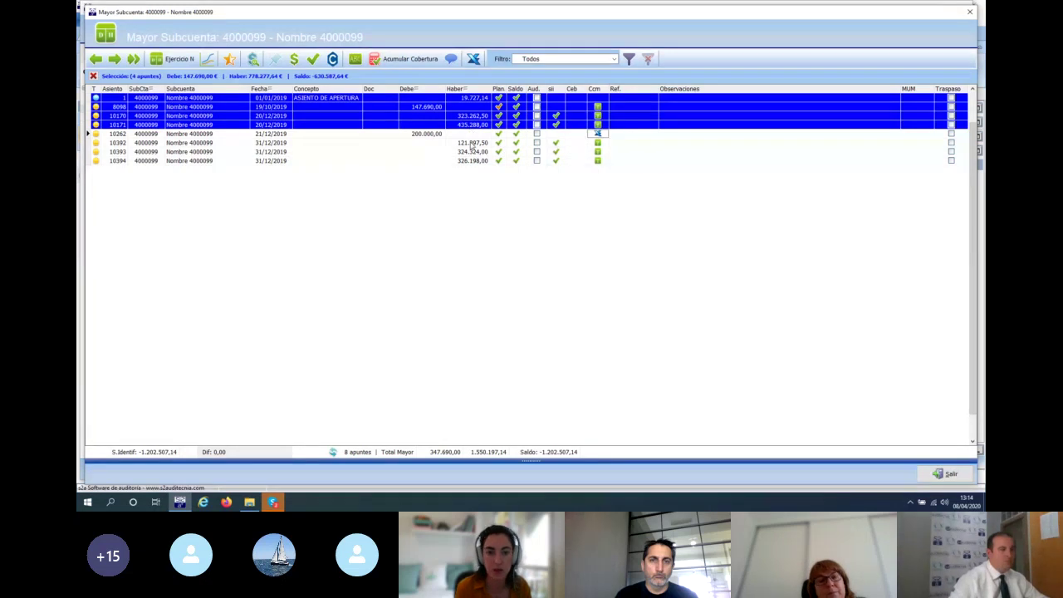
left_click(470, 143, "ctrl")
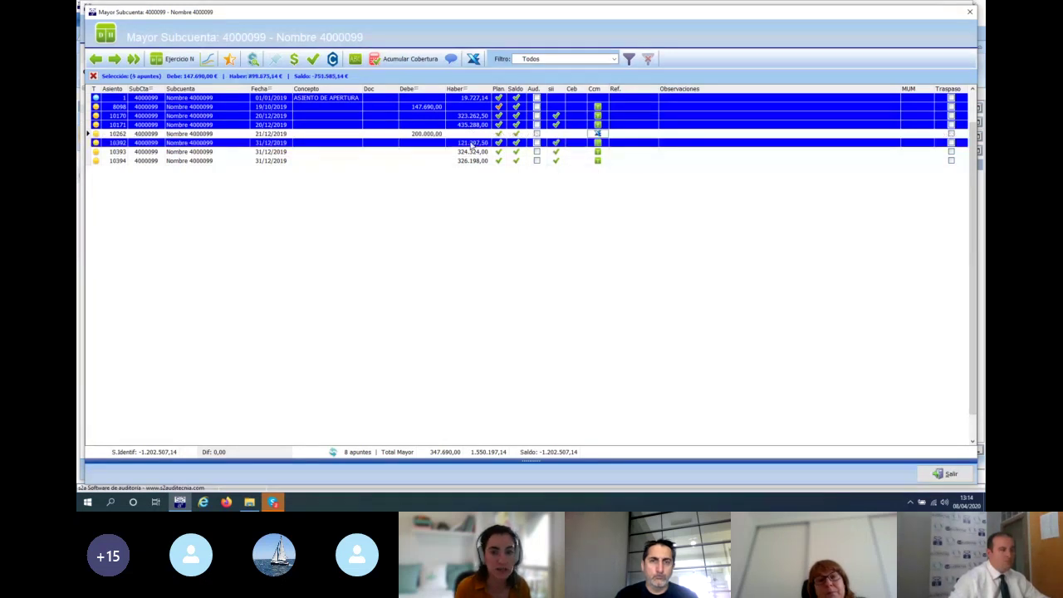
left_click(470, 152, "ctrl")
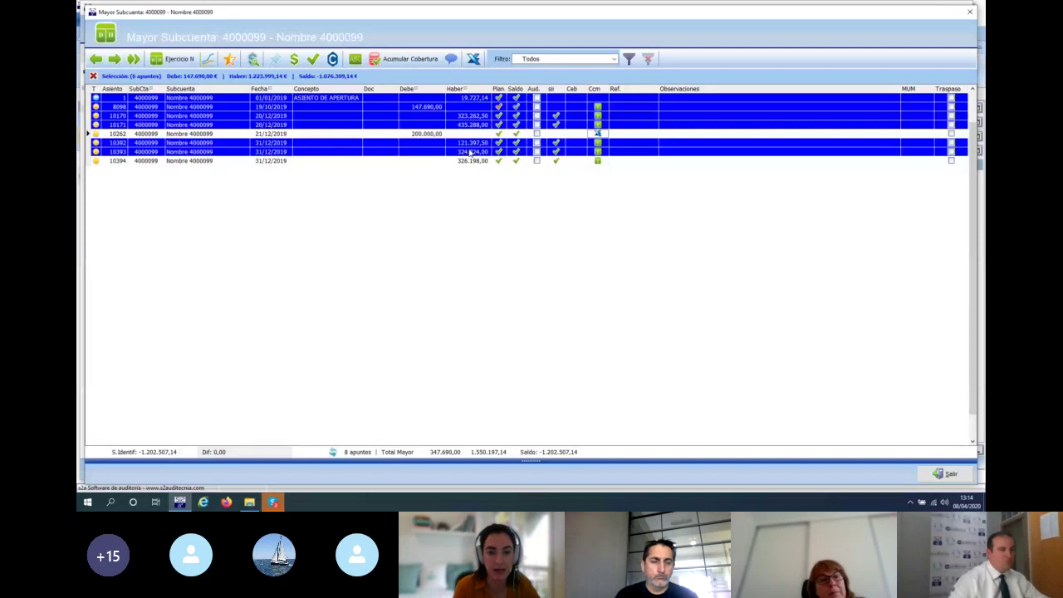
left_click(470, 162, "ctrl")
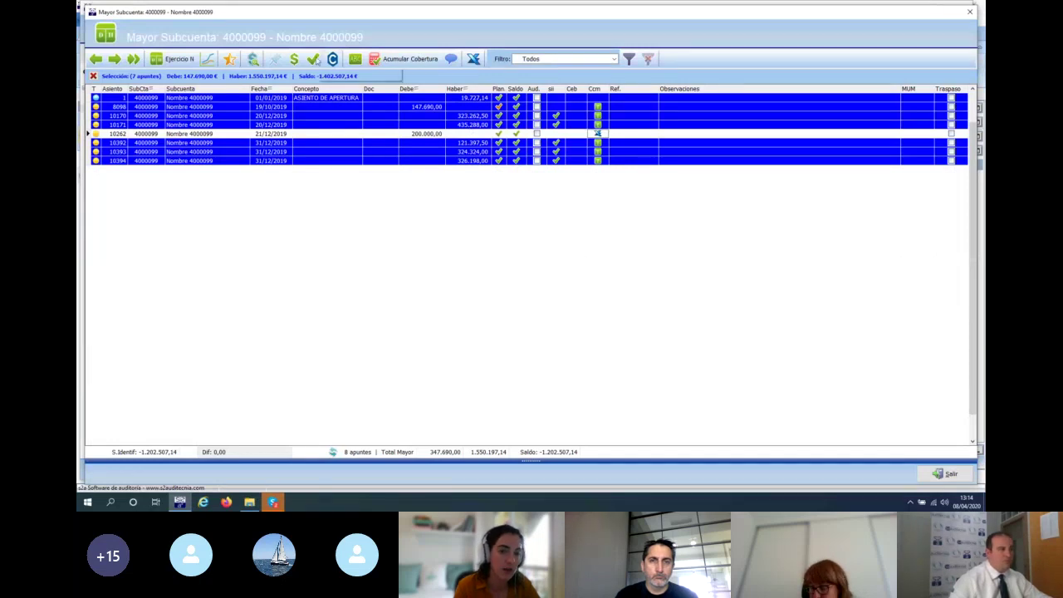
left_click(312, 63)
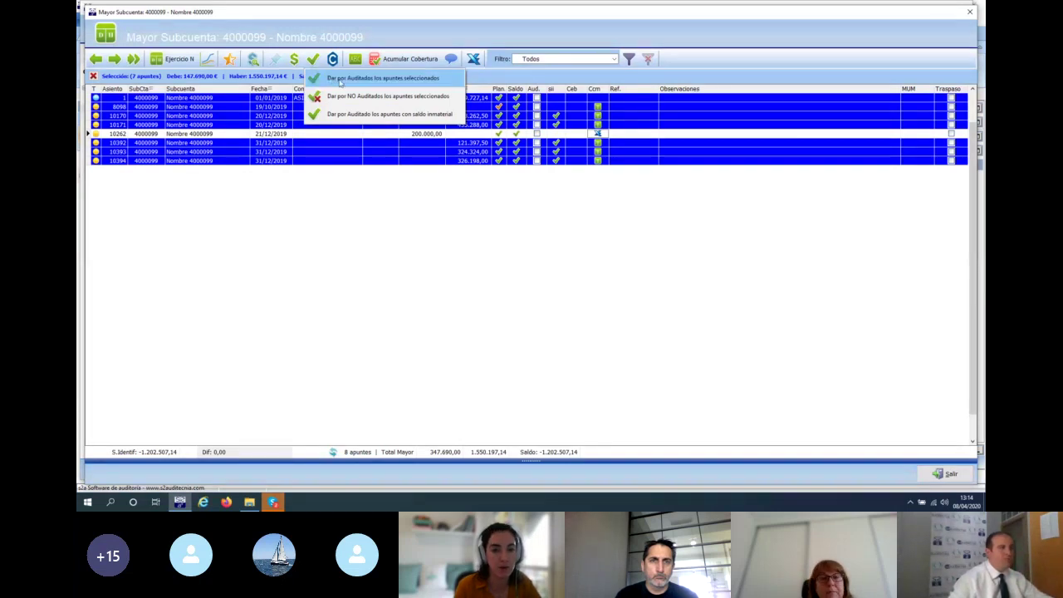
left_click(339, 80)
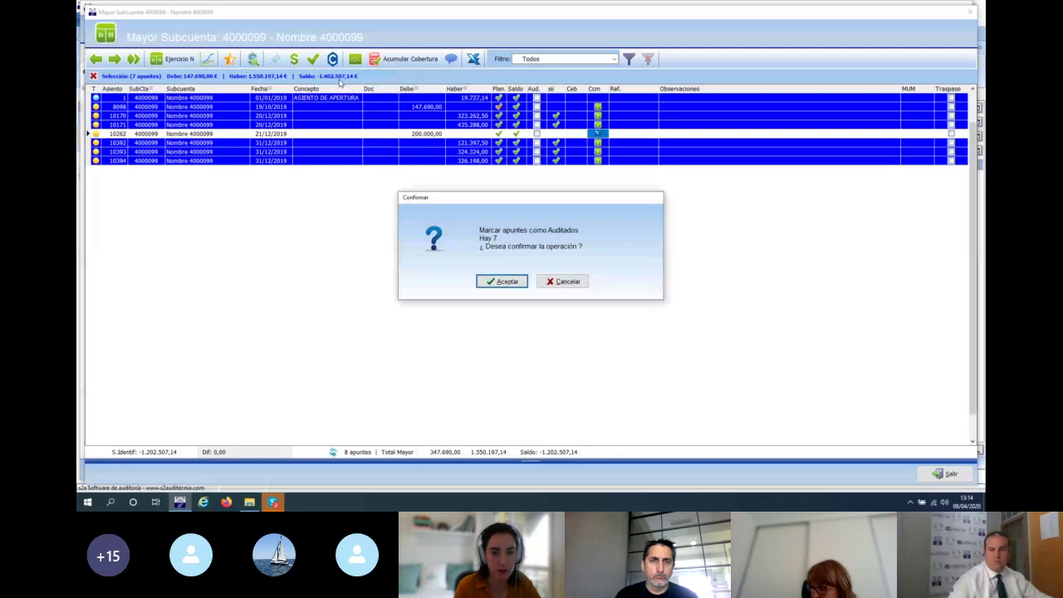
left_click(504, 282)
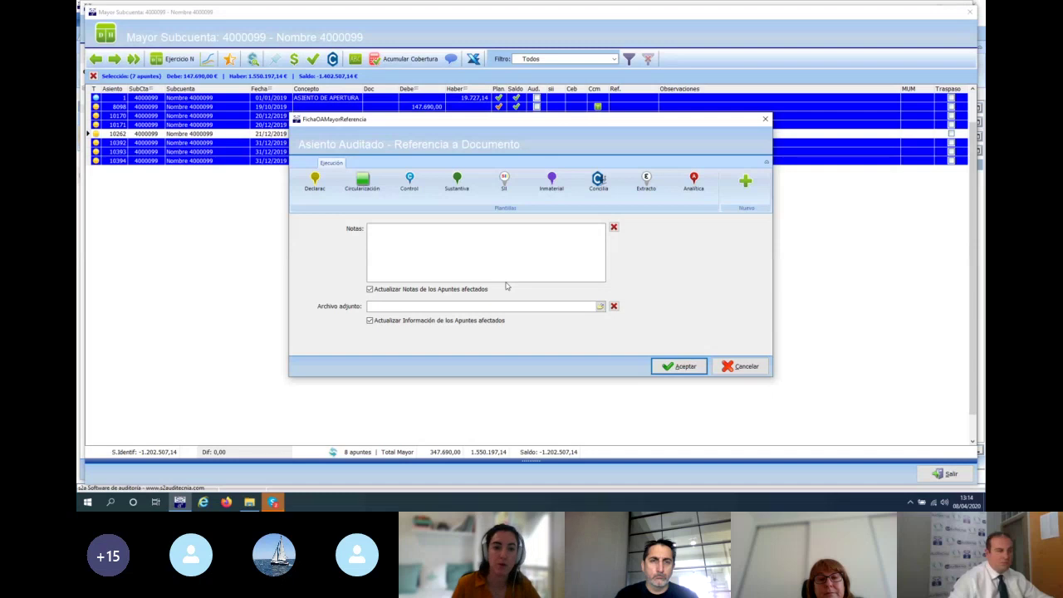
left_click(470, 247)
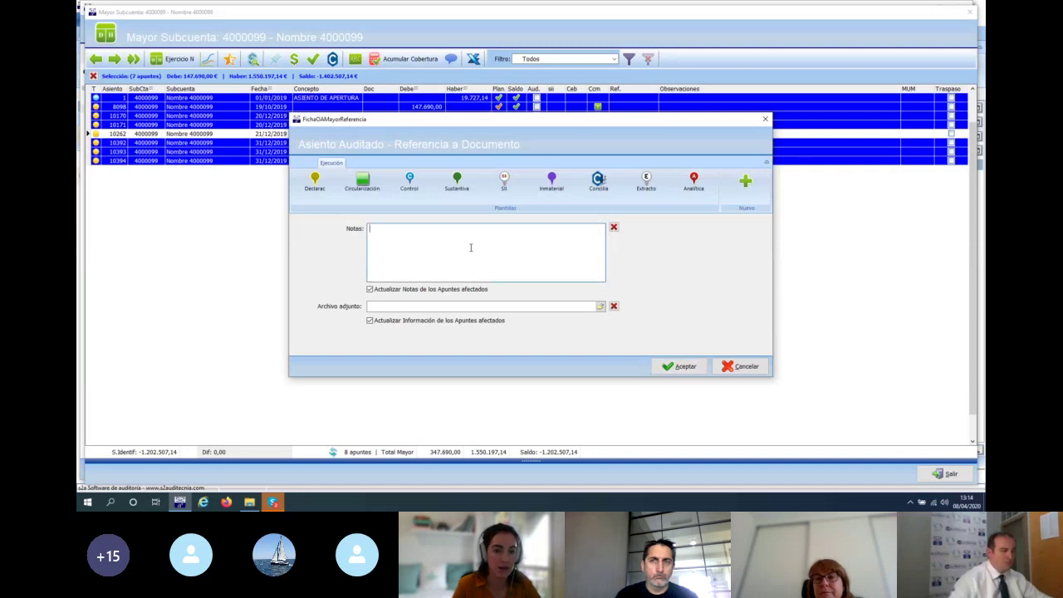
type("asdf asdfa  asdf")
key("BackSpace")
key("BackSpace")
key("BackSpace")
key("BackSpace")
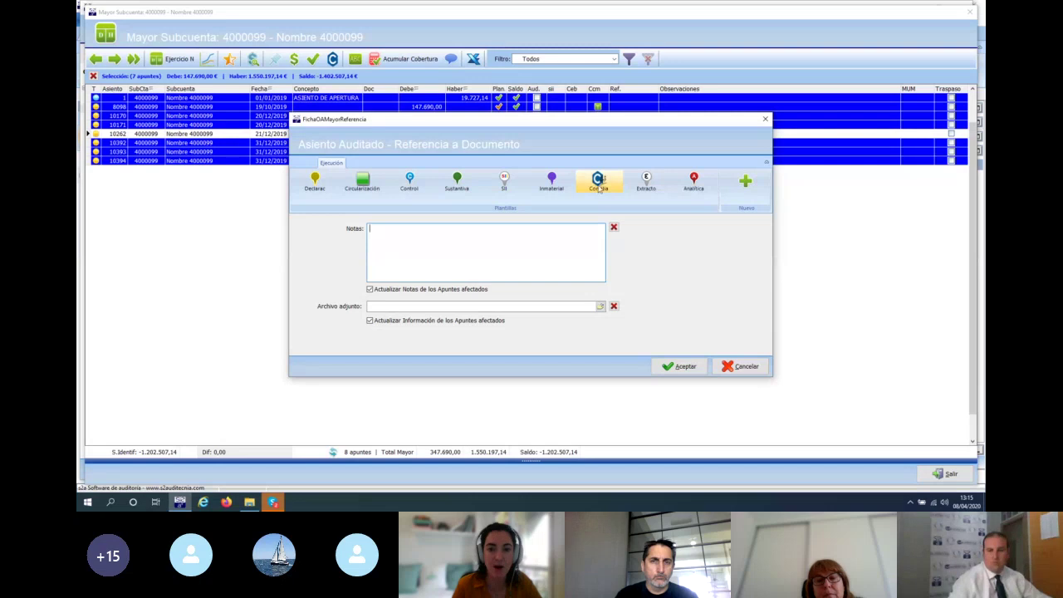
Create a note template named "Circularización" with the description "Auditado por confirmación de saldos: respuesta satisfactoria a nuestra confirmación."
left_click(746, 182)
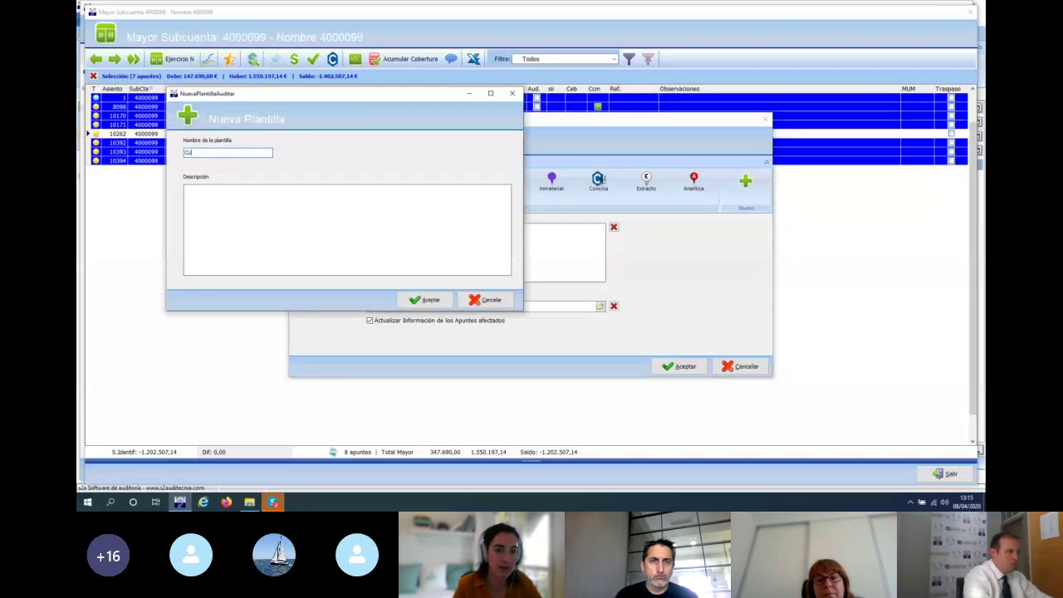
type("Ori")
type("cul")
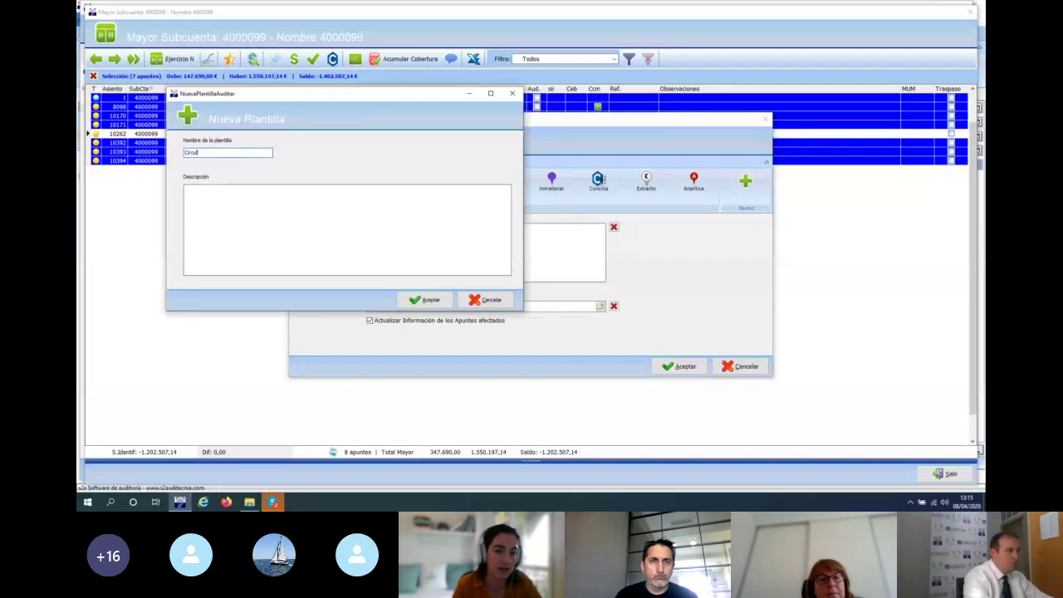
type("arización")
key("Tab")
type("Auditado por ")
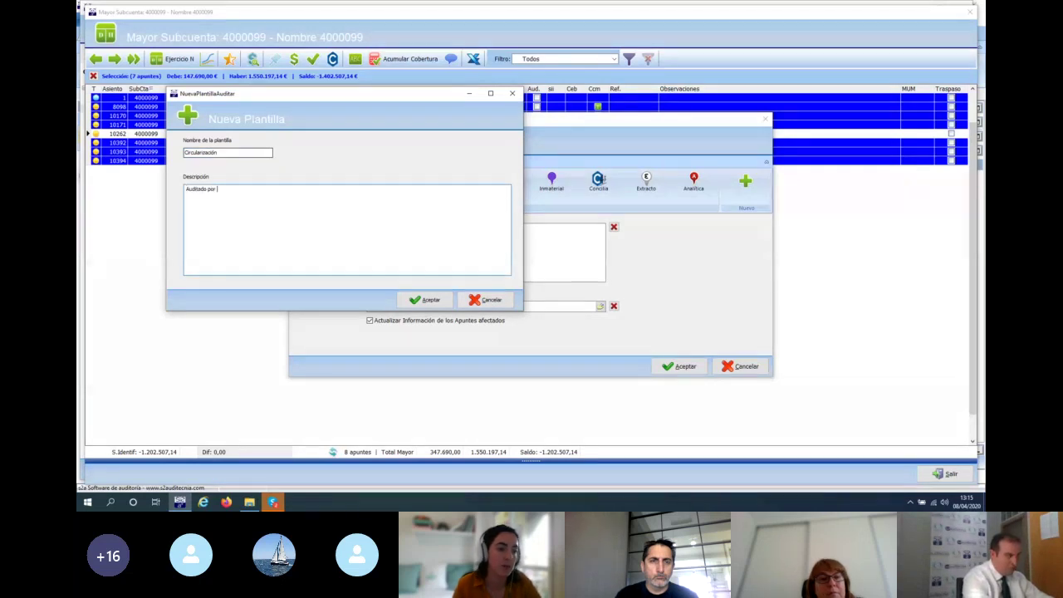
type("confirmación de saldos")
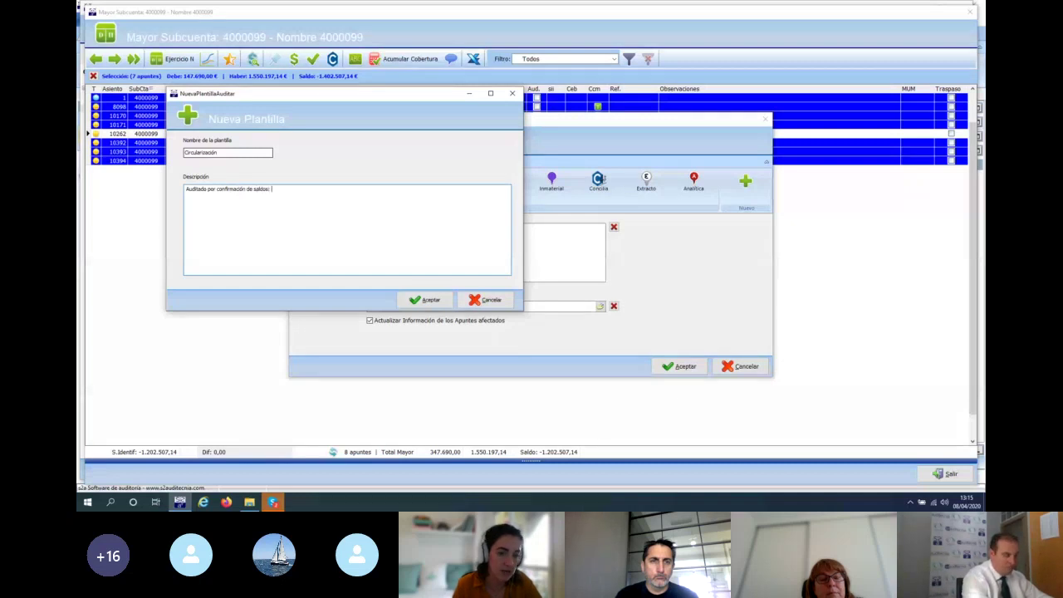
type(": respuesta satisfac")
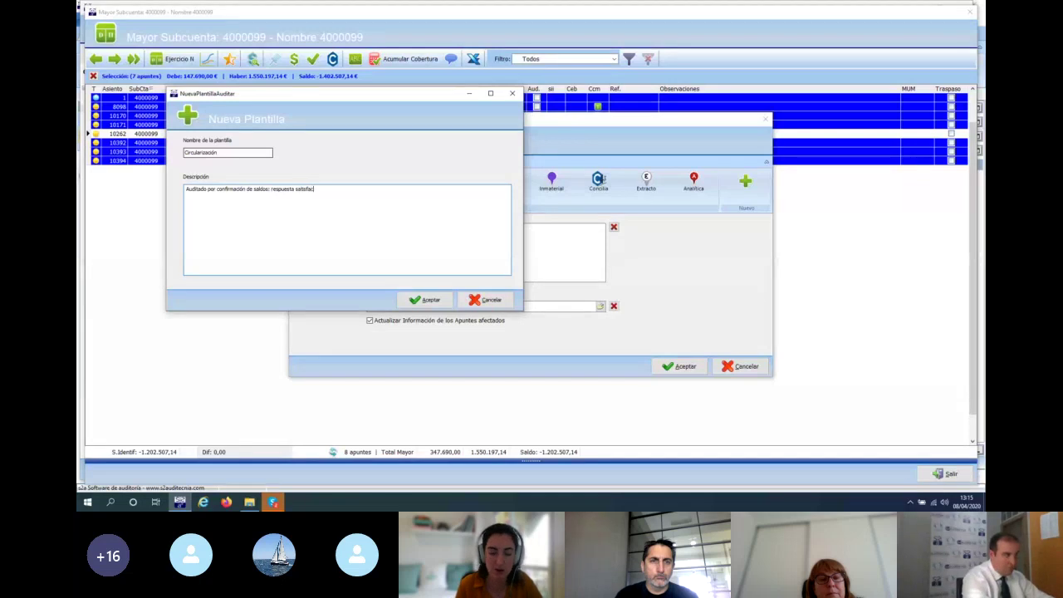
type("toria a nuestra confirmación")
type(".")
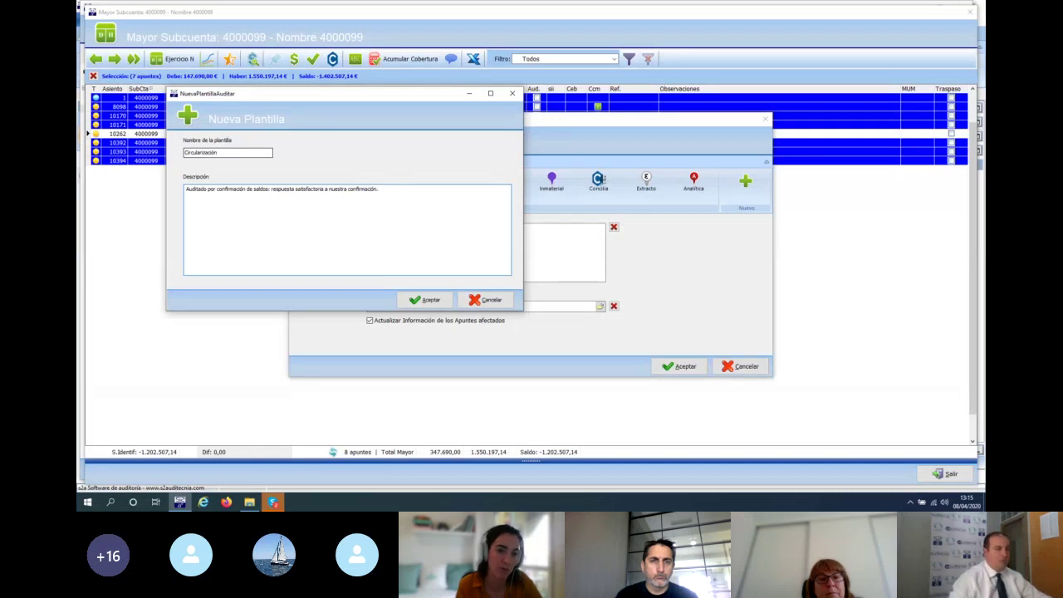
left_click(429, 301)
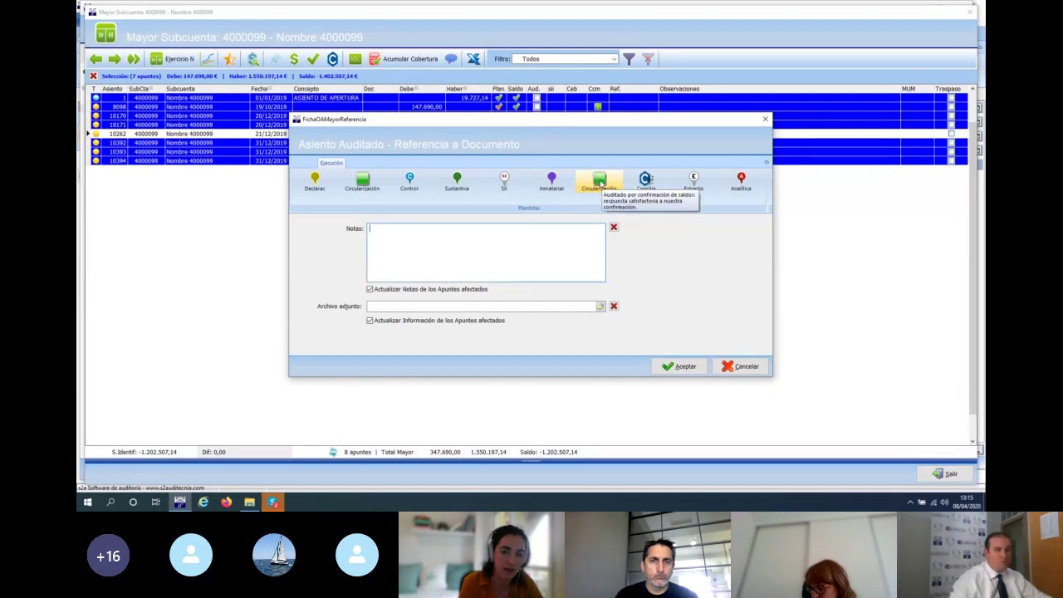
Apply the new Circularización template as the audit note for the selected entries, accept it, and clear the ledger selection
left_click(599, 181)
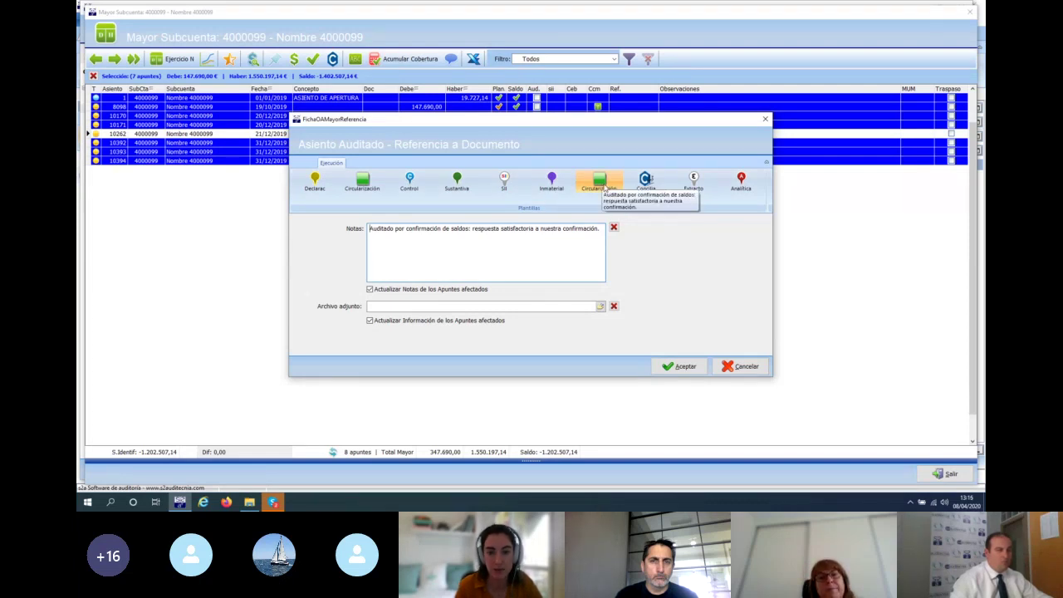
left_click(678, 367)
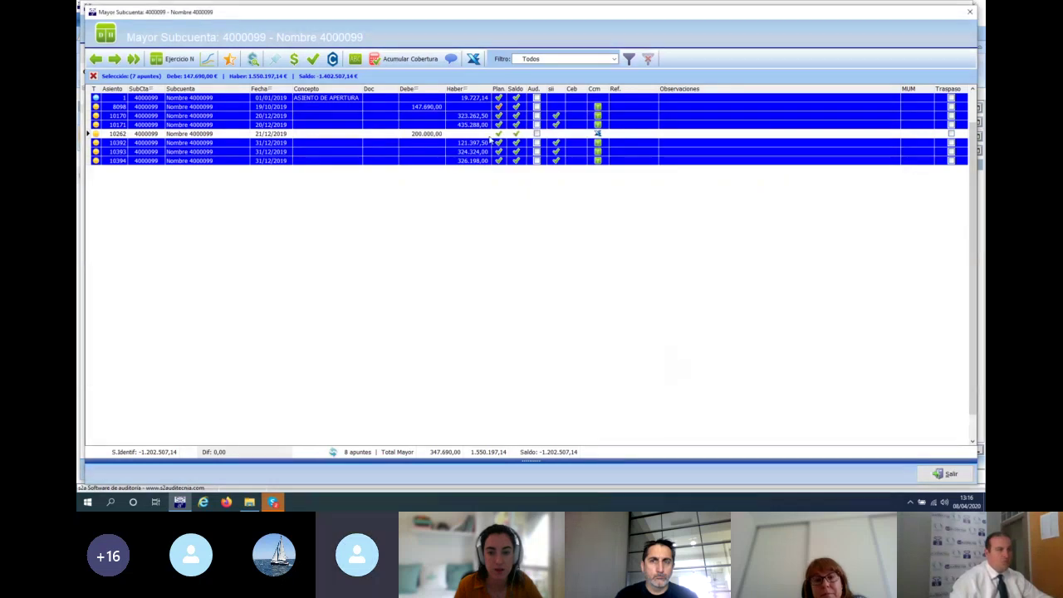
left_click(93, 76)
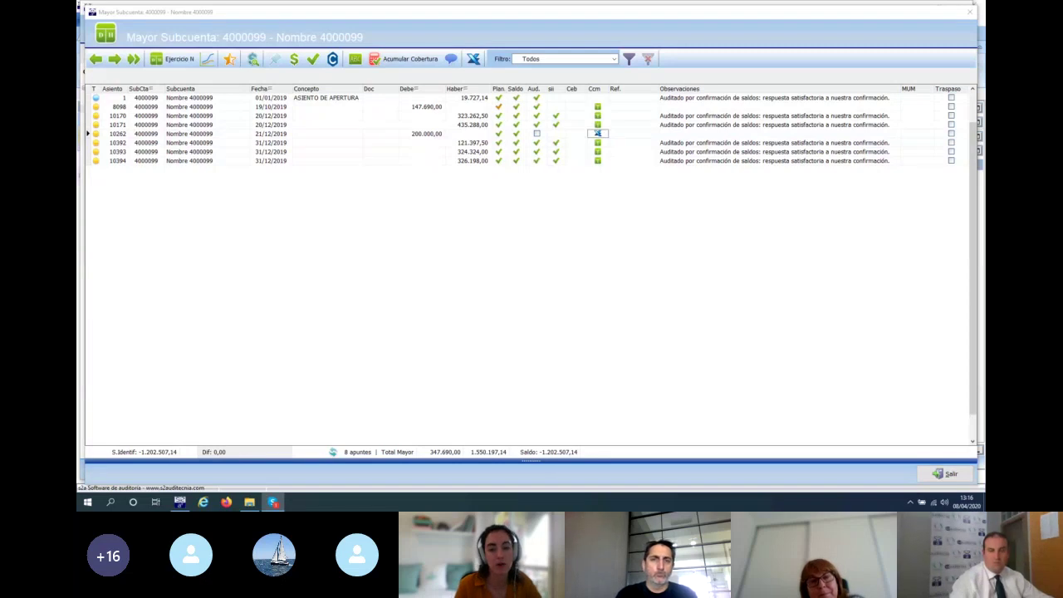
Examine the journal entry detail behind the unaudited 200.000,00 debit of 21/12/2019, and close it
left_click(538, 130)
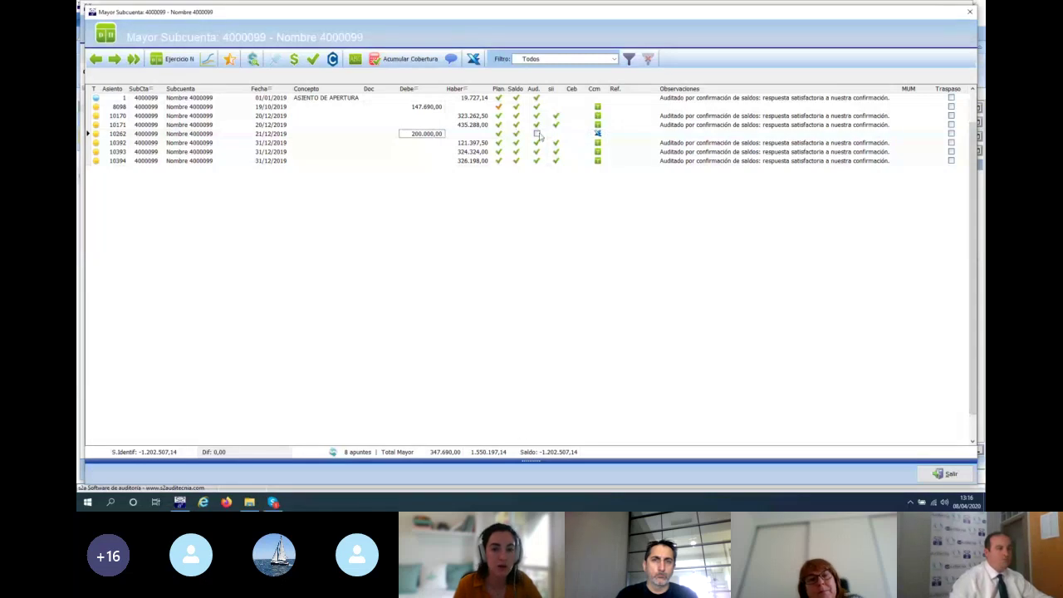
double_click(436, 136)
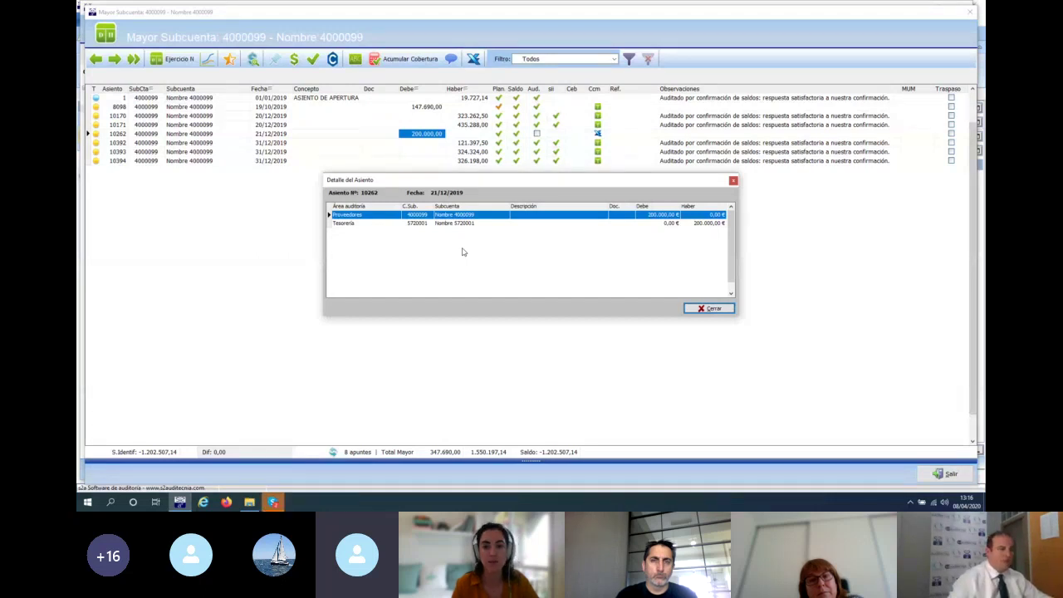
left_click(708, 307)
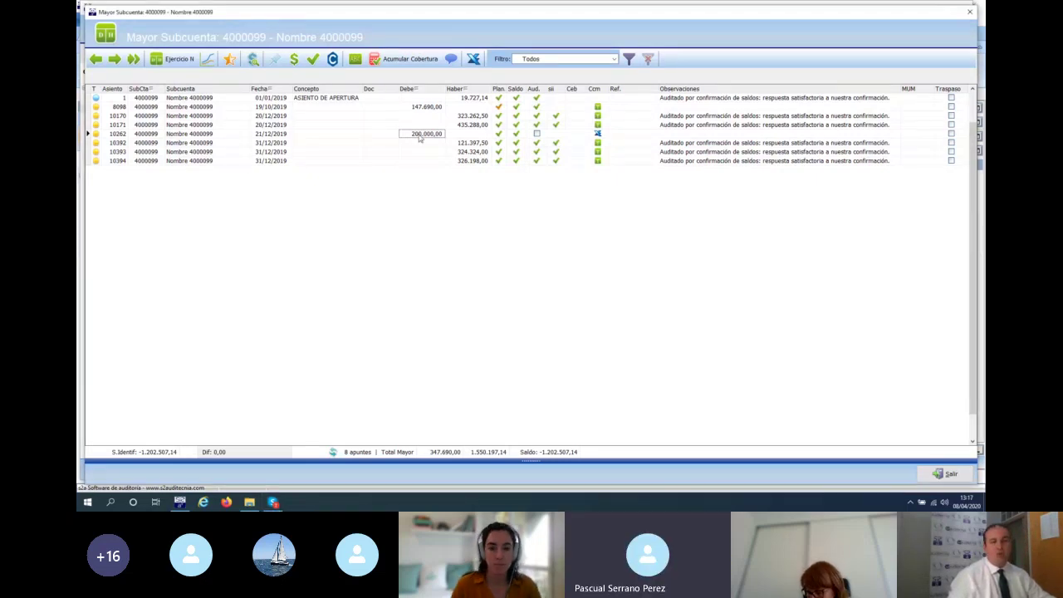
double_click(420, 137)
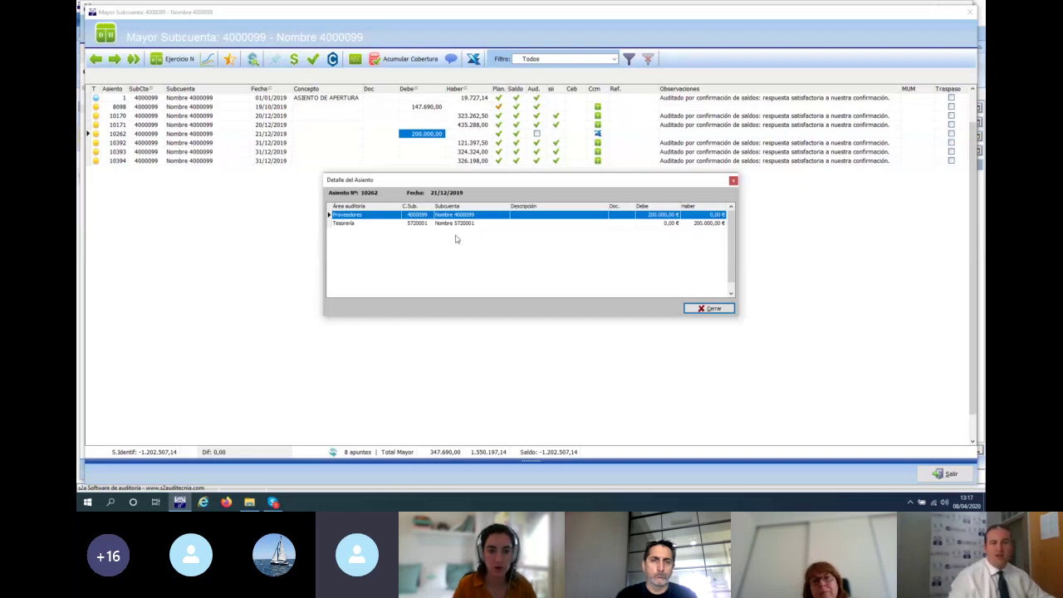
left_click(712, 309)
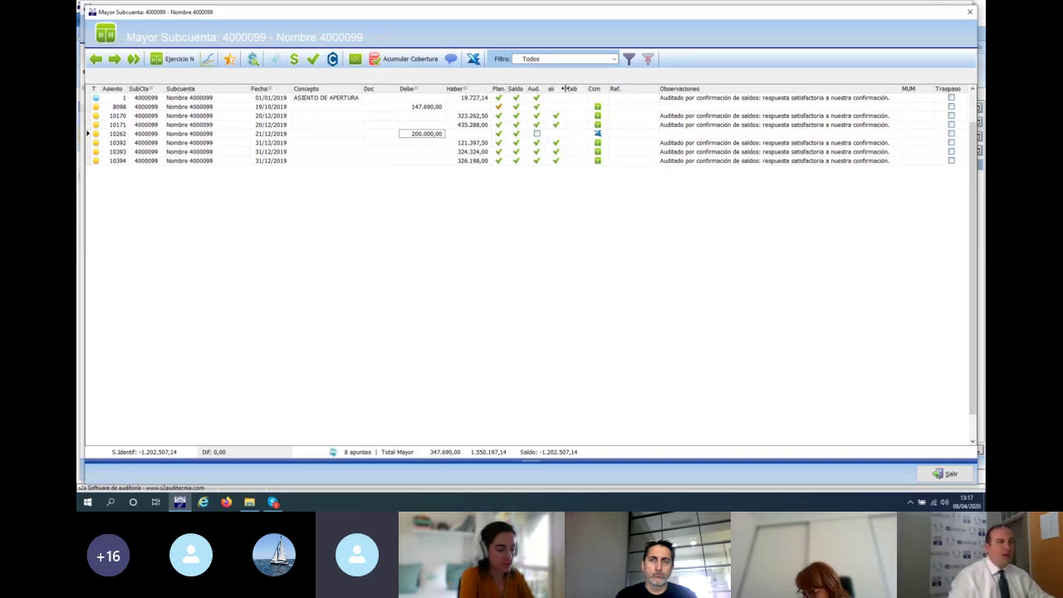
Close the supplier's ledger and circularisation, and open the ledger of the first bank subaccount under 572 in the Tesorería area
left_click(970, 13)
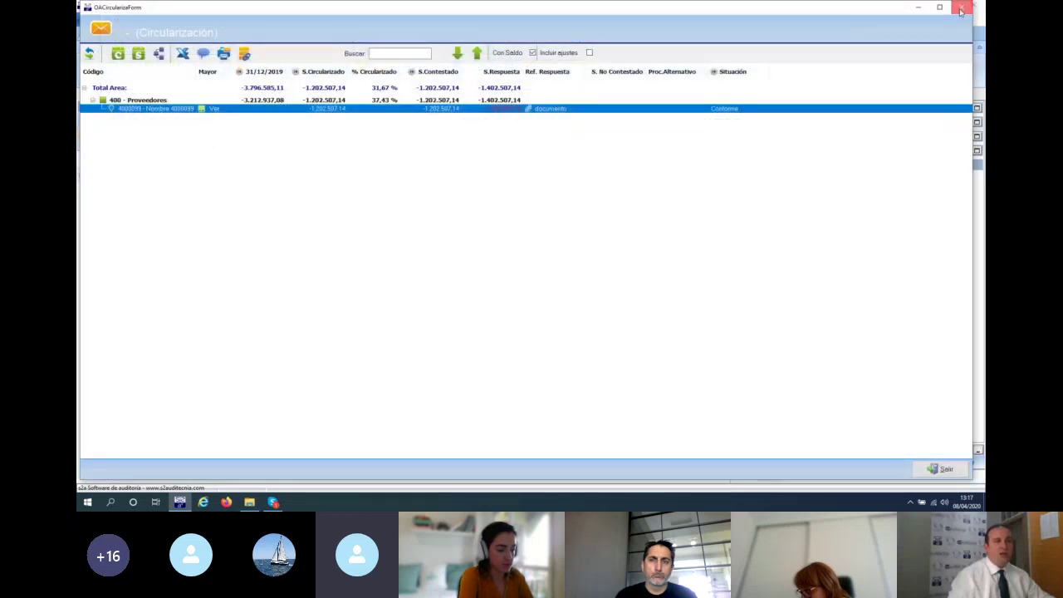
left_click(960, 8)
left_click(258, 34)
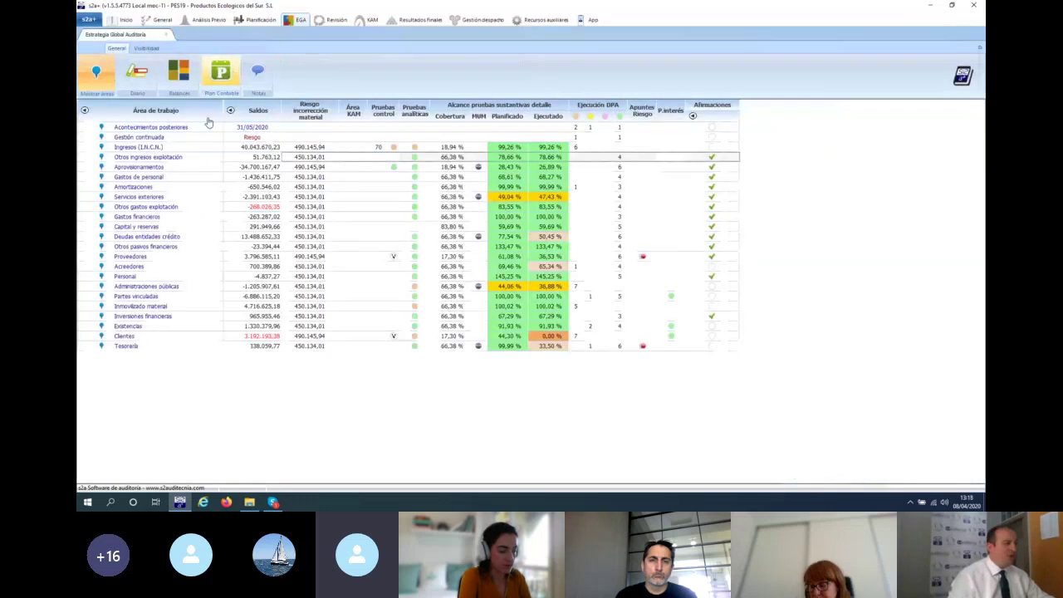
double_click(126, 345)
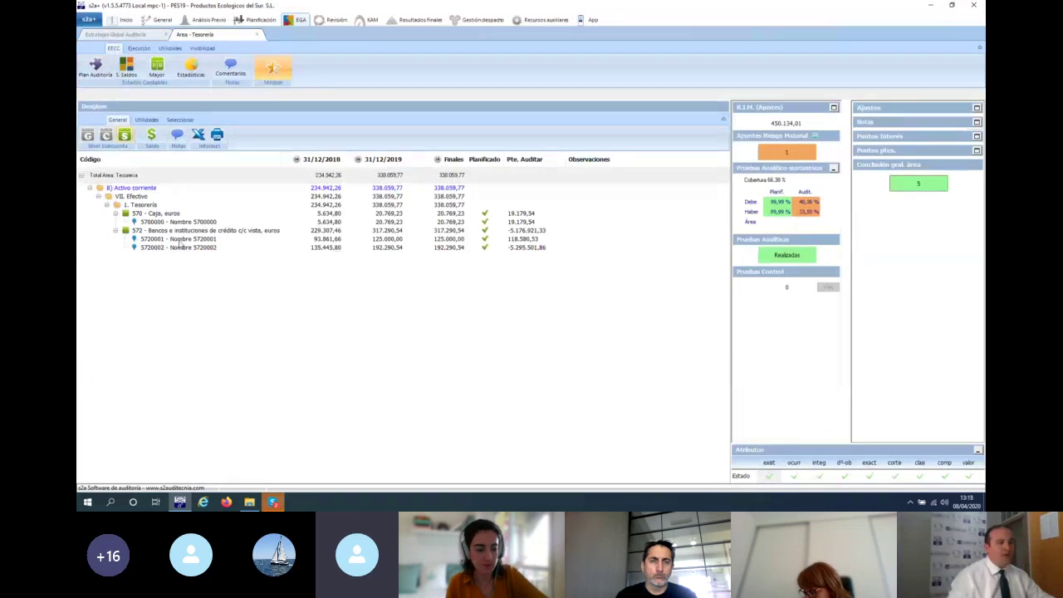
left_click(178, 241)
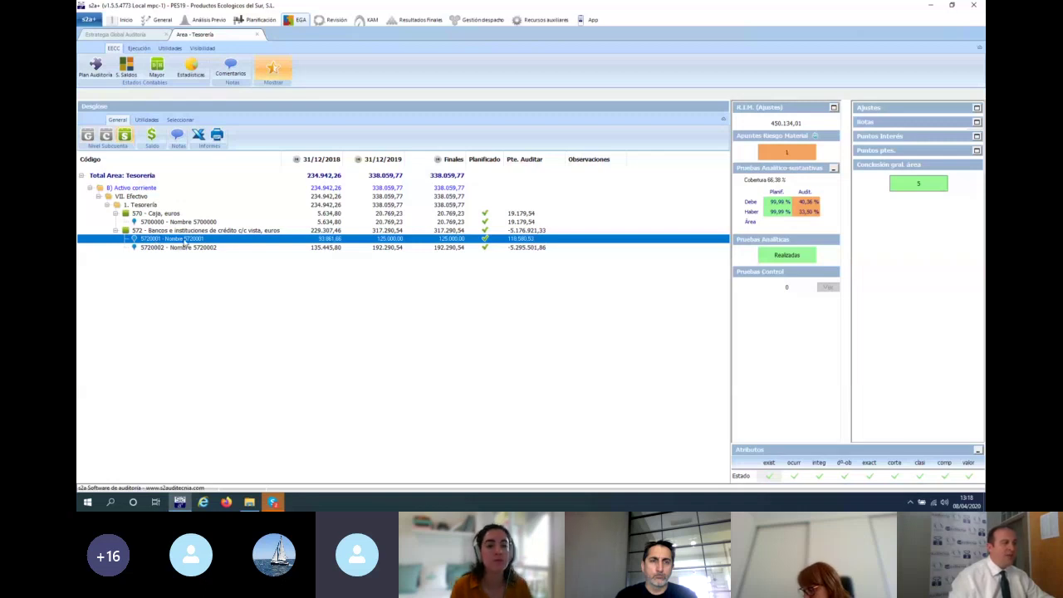
double_click(185, 239)
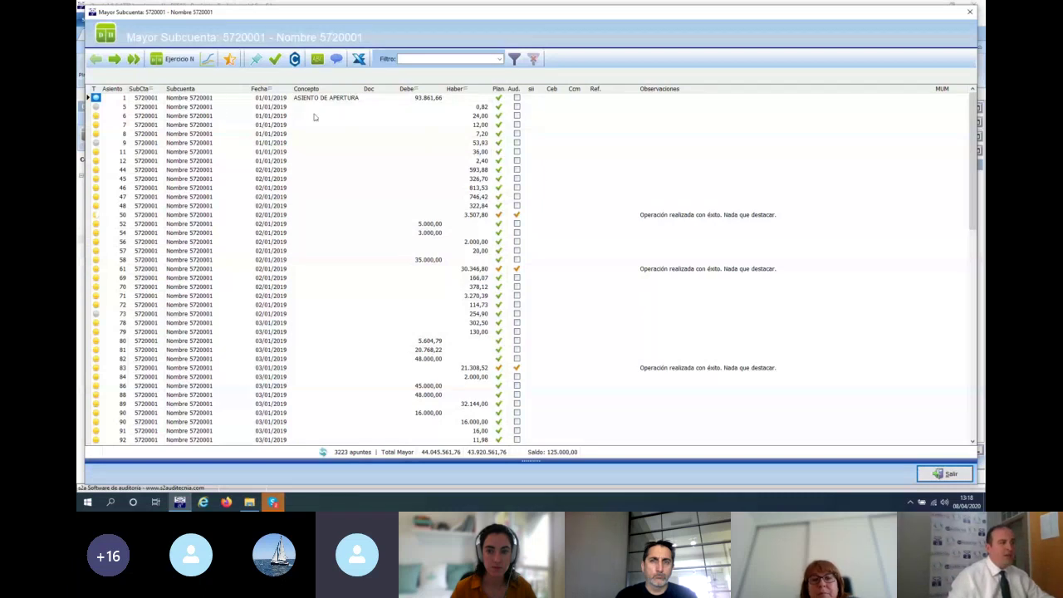
Send the bank subaccount's ledger to s2a Concilia, accept it as the loaded ledger, and proceed to loading the statement
left_click(174, 58)
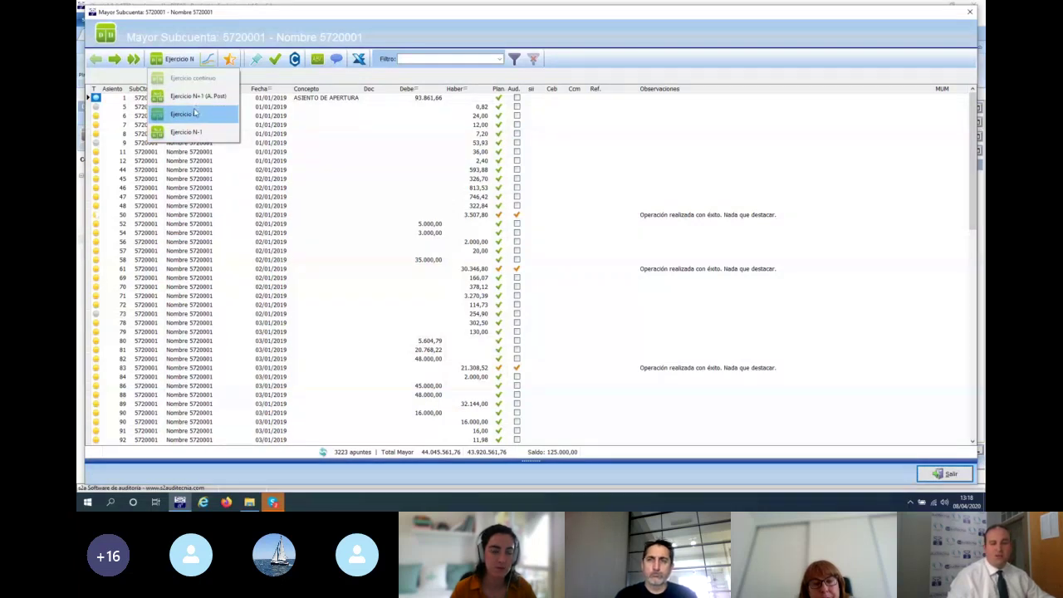
left_click(317, 134)
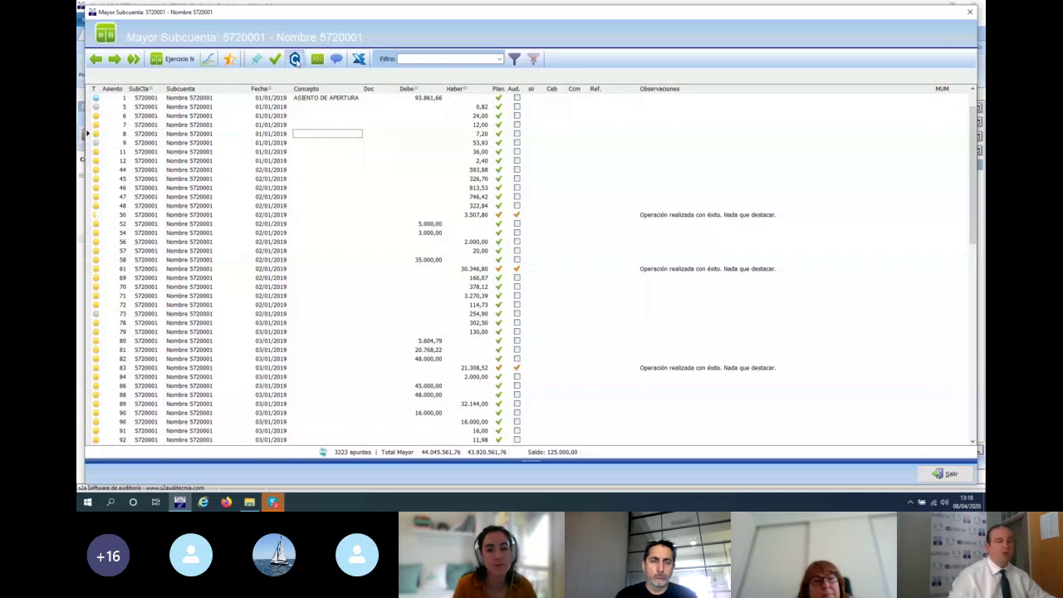
left_click(297, 62)
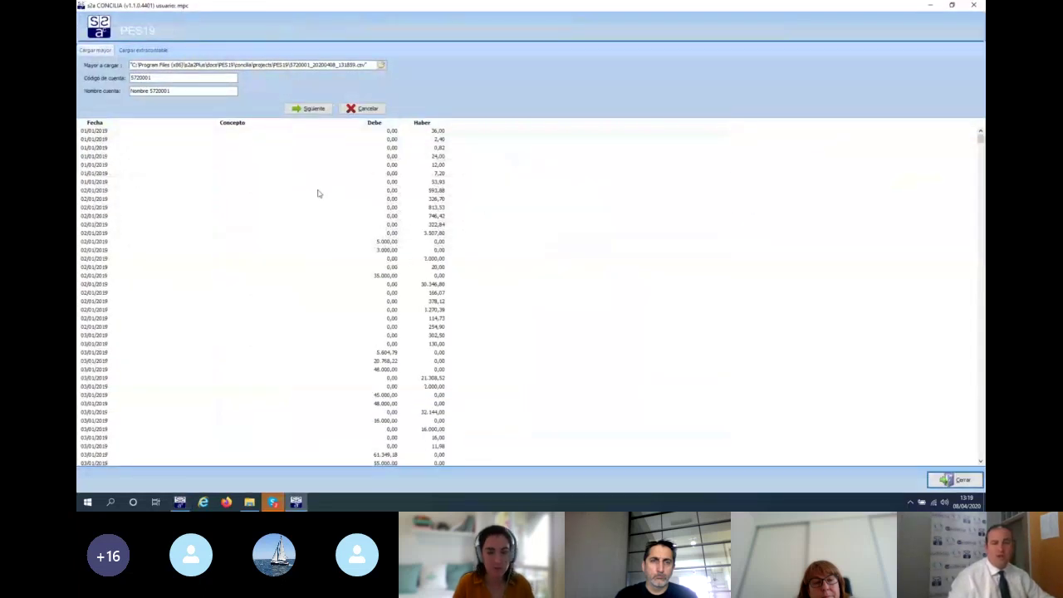
left_click(302, 110)
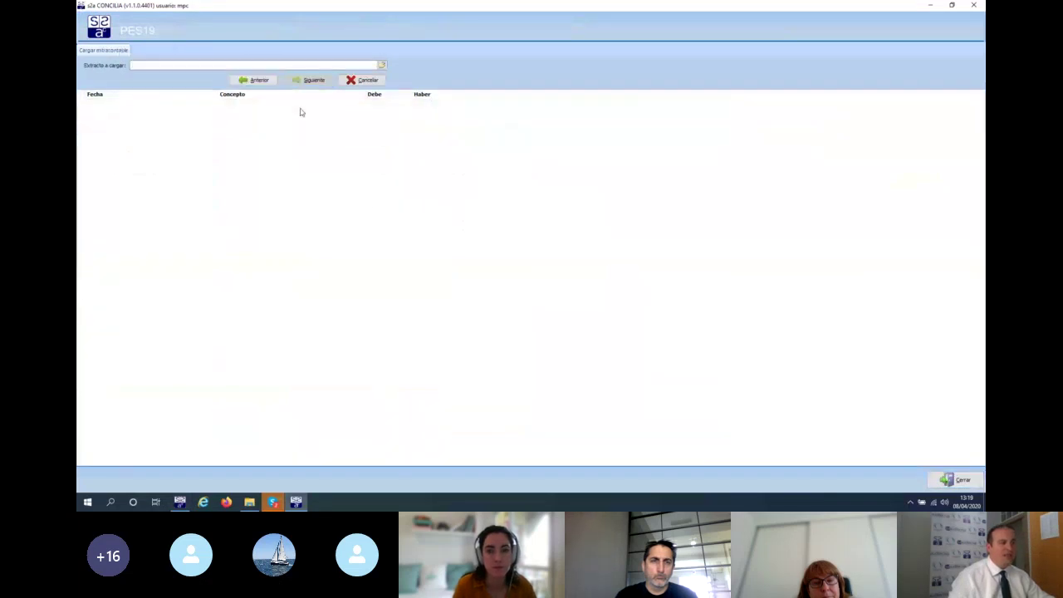
Load the bank statement file Extracto 1 - 572.1.csv from the Bancos folder under Concilia as the statement to reconcile
left_click(381, 66)
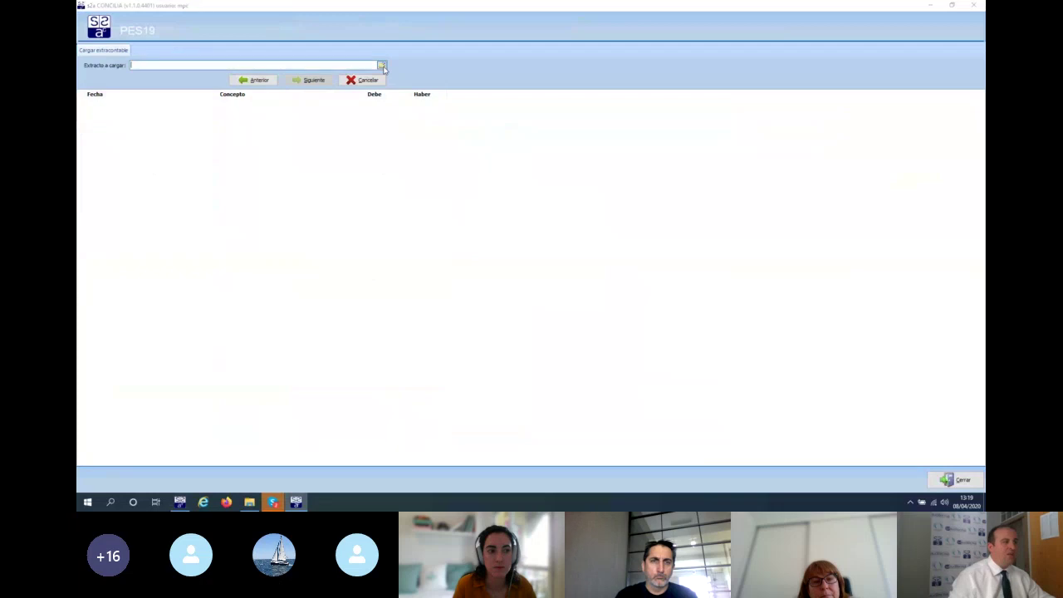
left_click(268, 36)
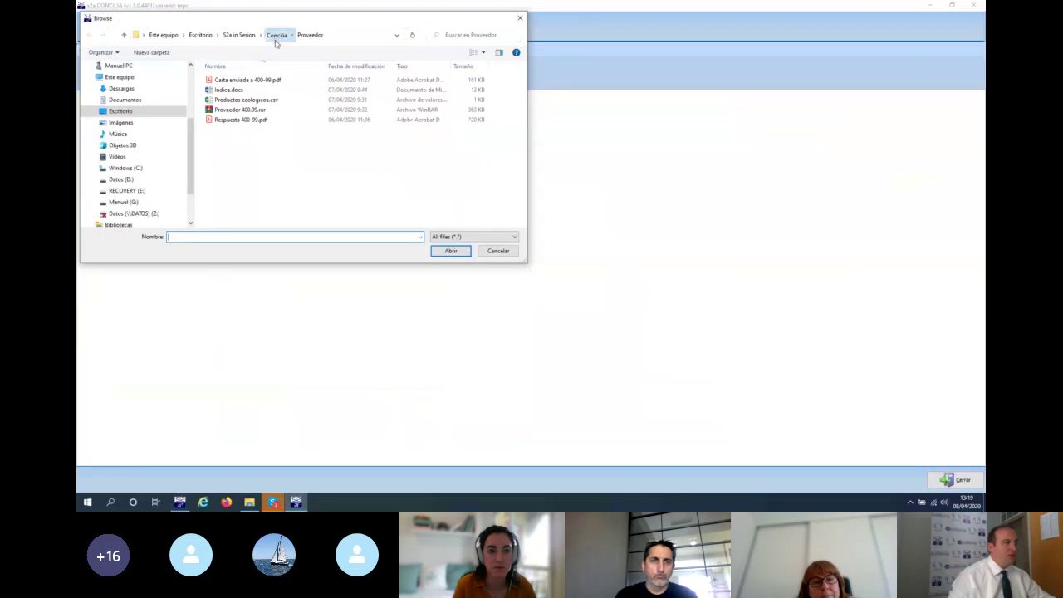
double_click(228, 79)
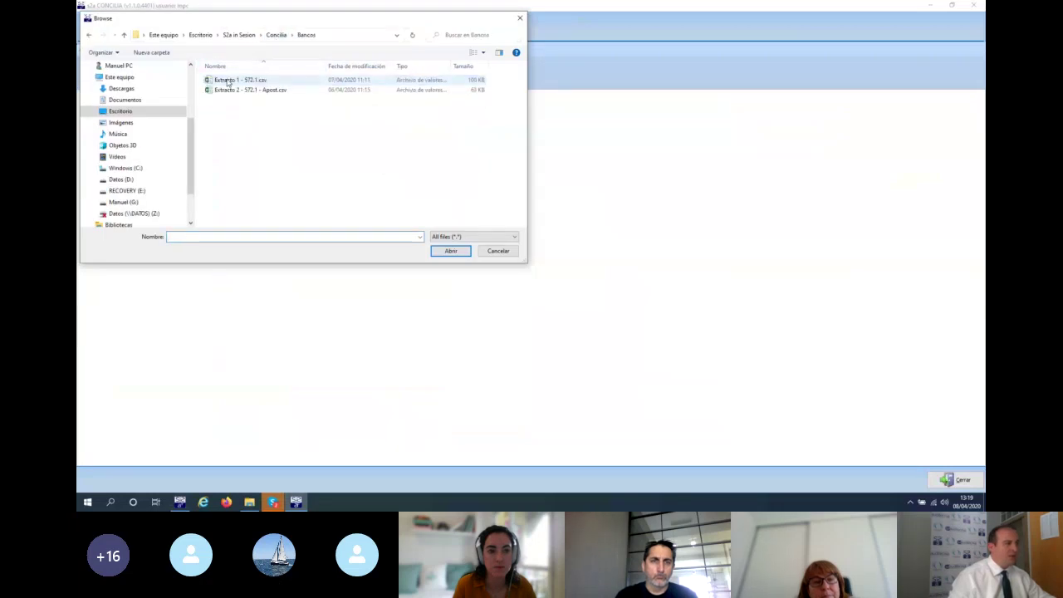
left_click(228, 79)
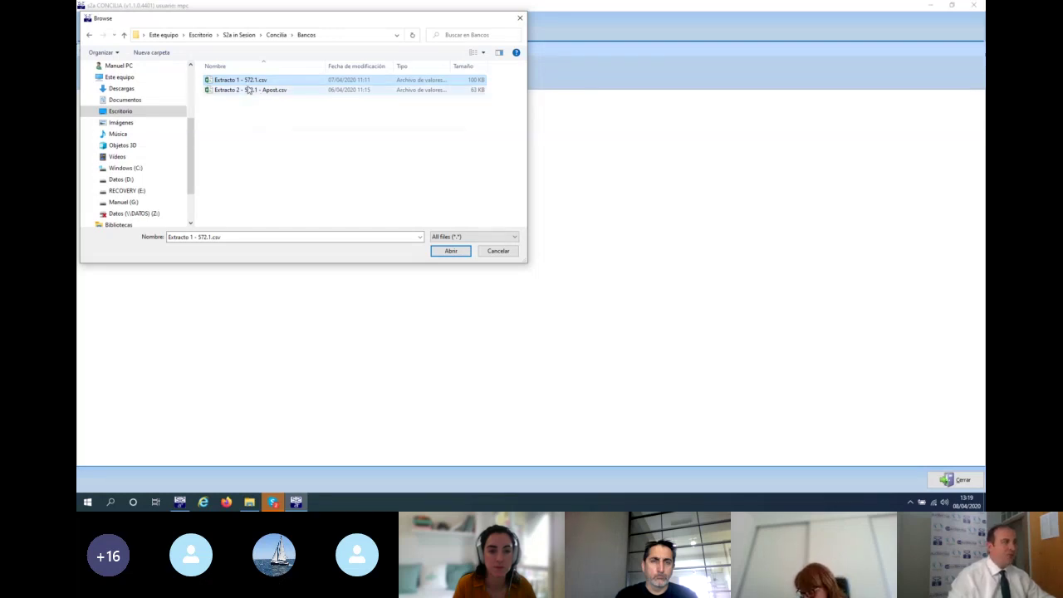
double_click(247, 82)
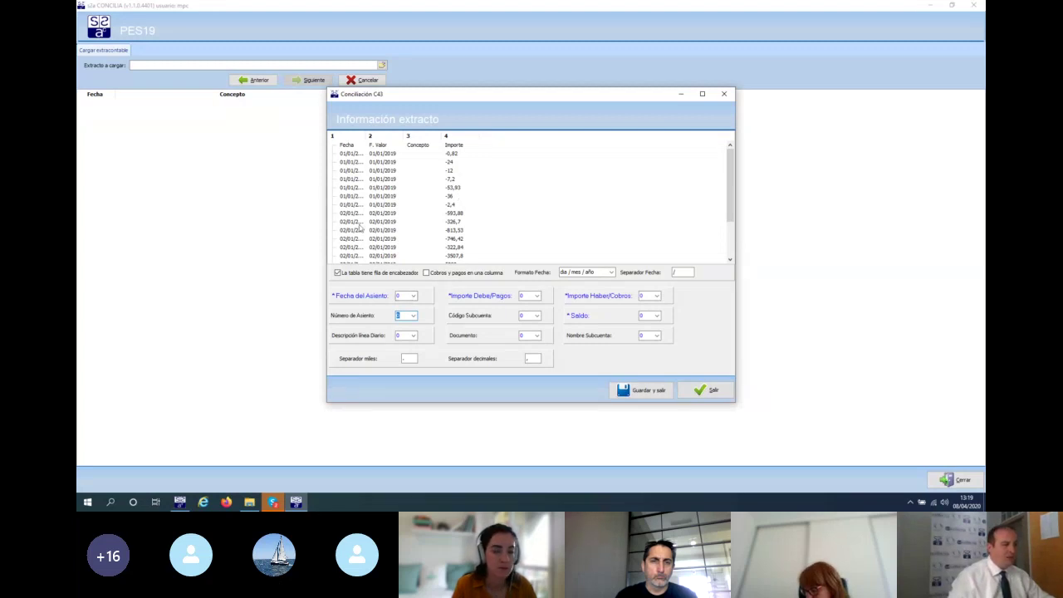
Map the statement's date to column 1, combined receipts and payments amount to column 4 and description to column 3, and save the mapping
left_click(413, 296)
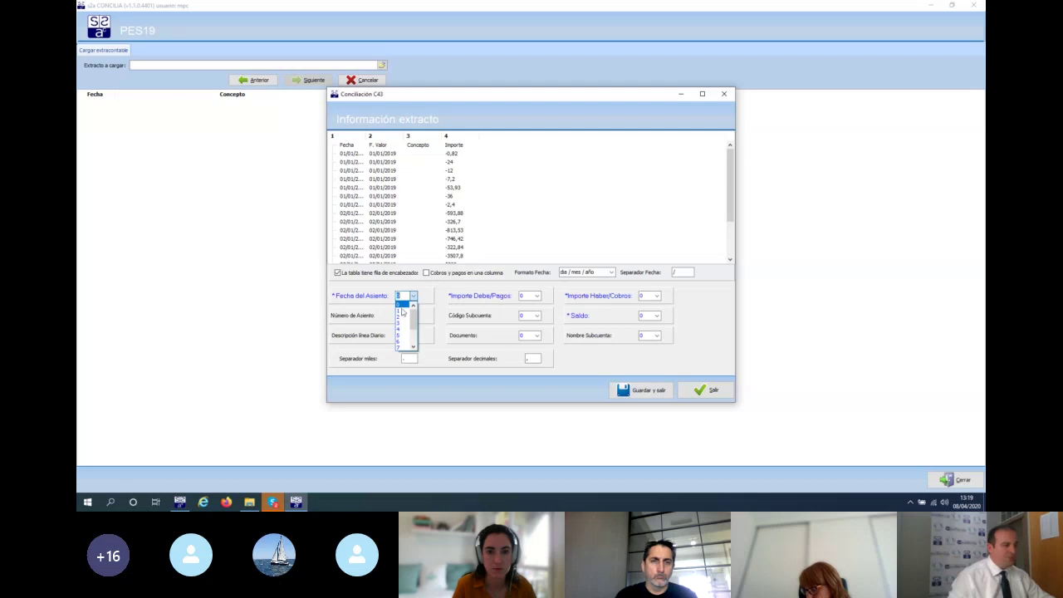
left_click(404, 304)
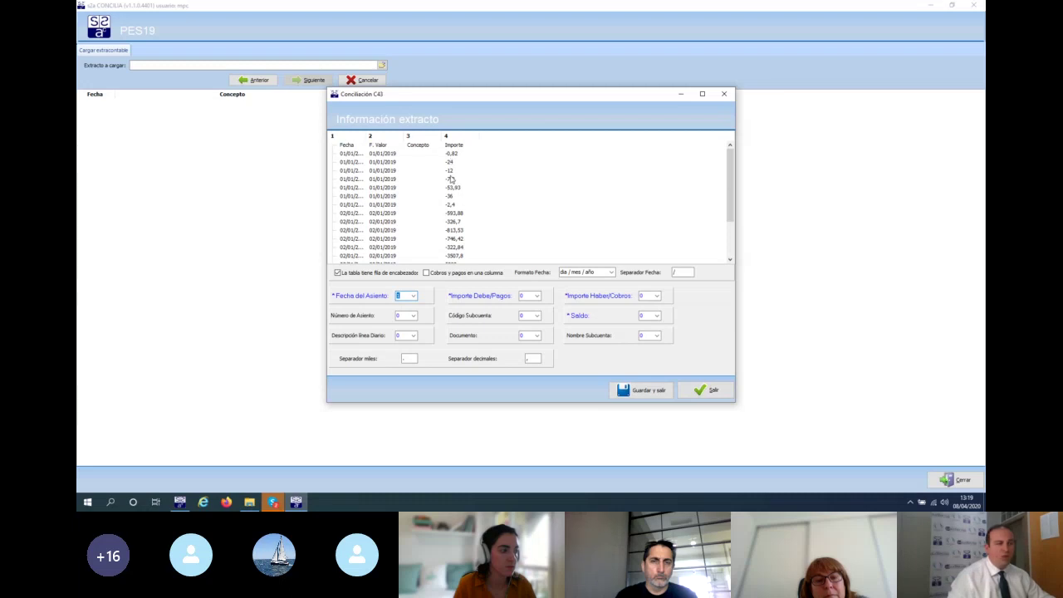
left_click(427, 274)
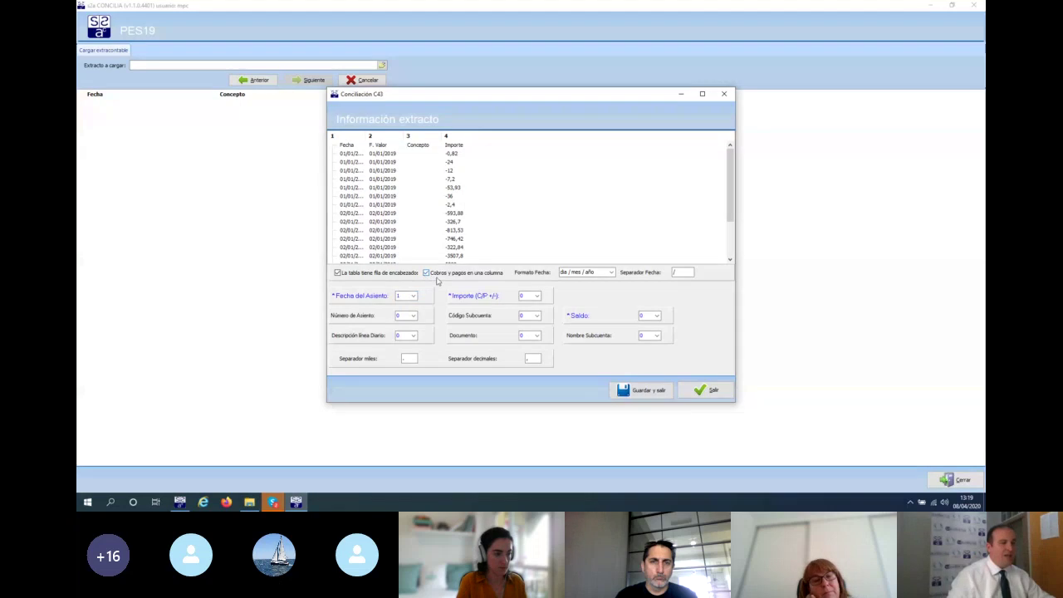
left_click(536, 296)
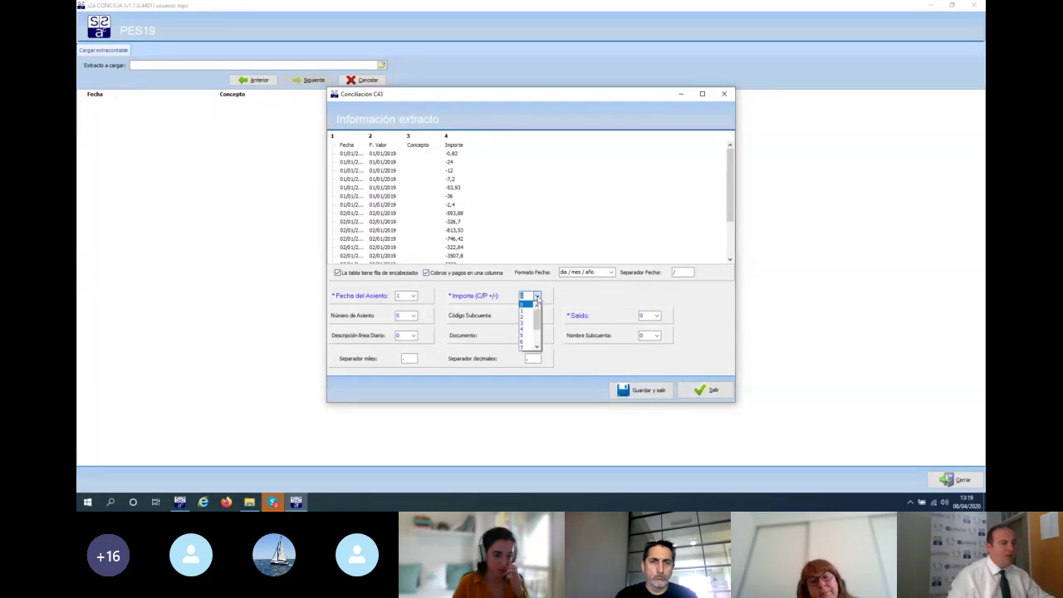
left_click(524, 331)
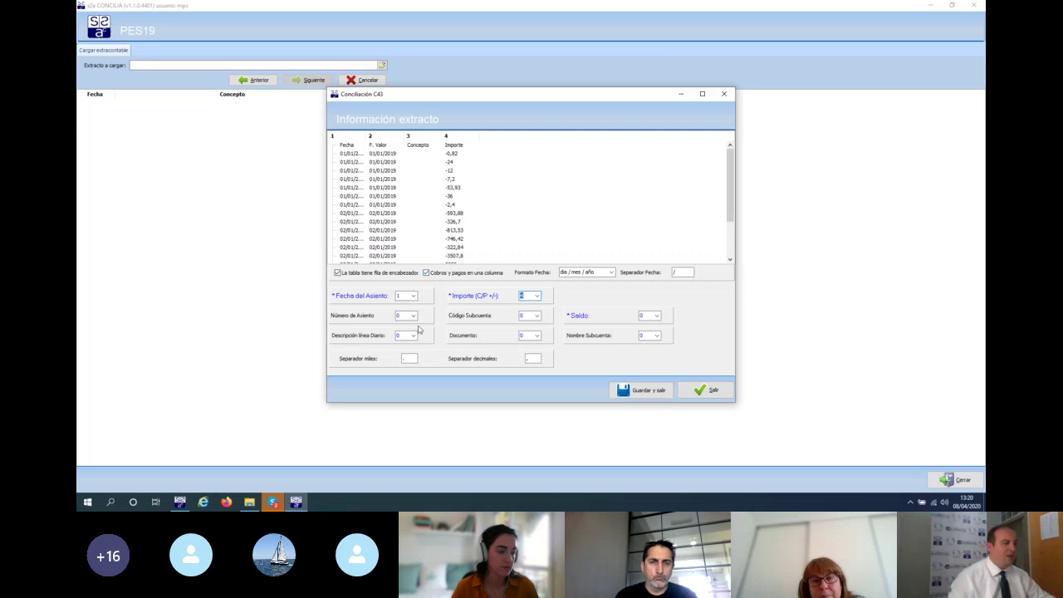
left_click(413, 335)
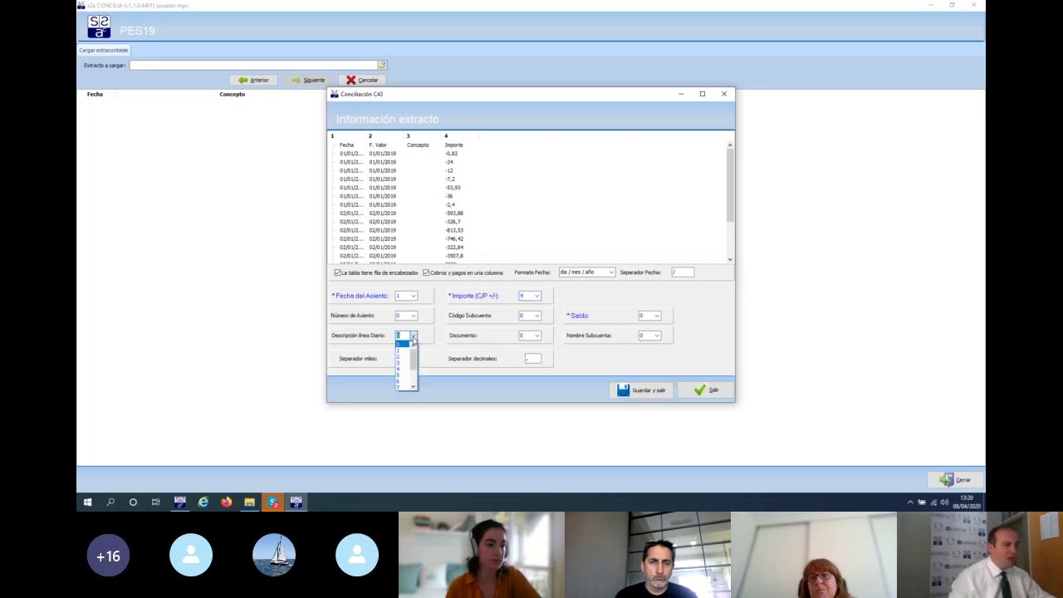
left_click(400, 363)
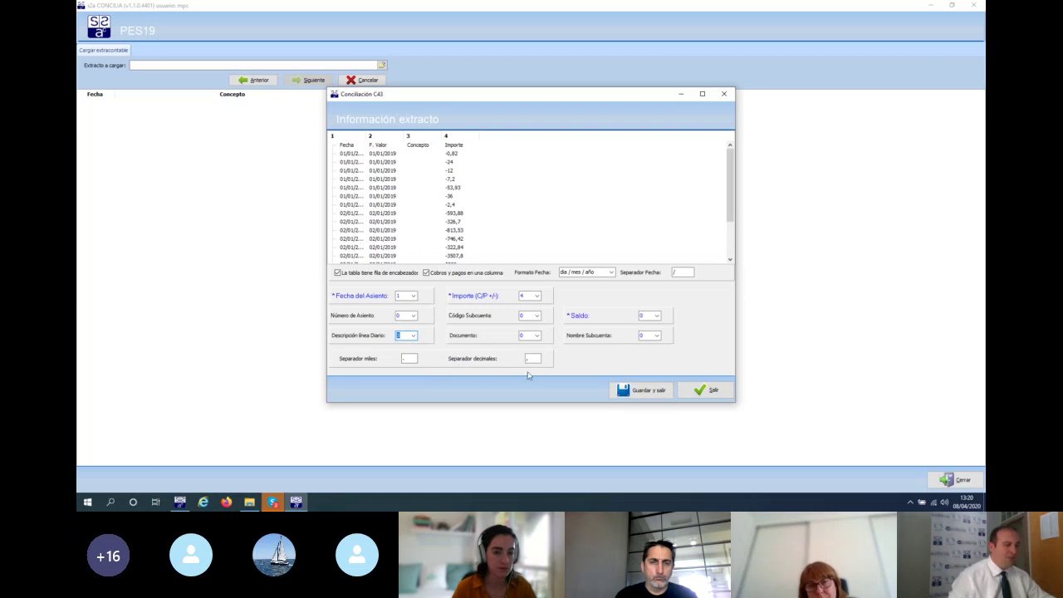
left_click(635, 390)
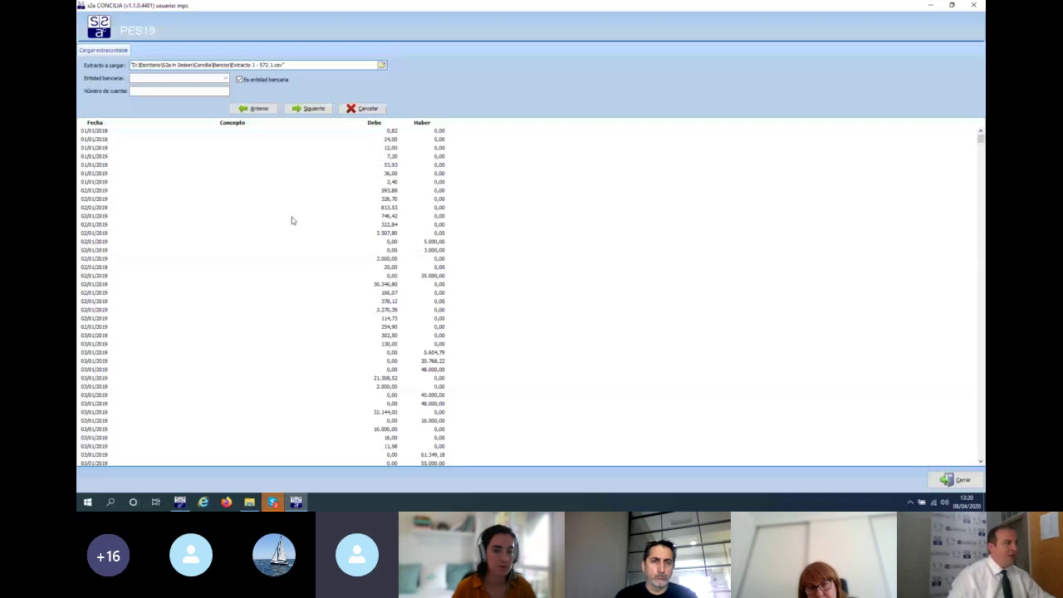
Set the statement's bank to Banco Santander, S.A., enter the bank account number, and proceed to report generation
left_click(215, 89)
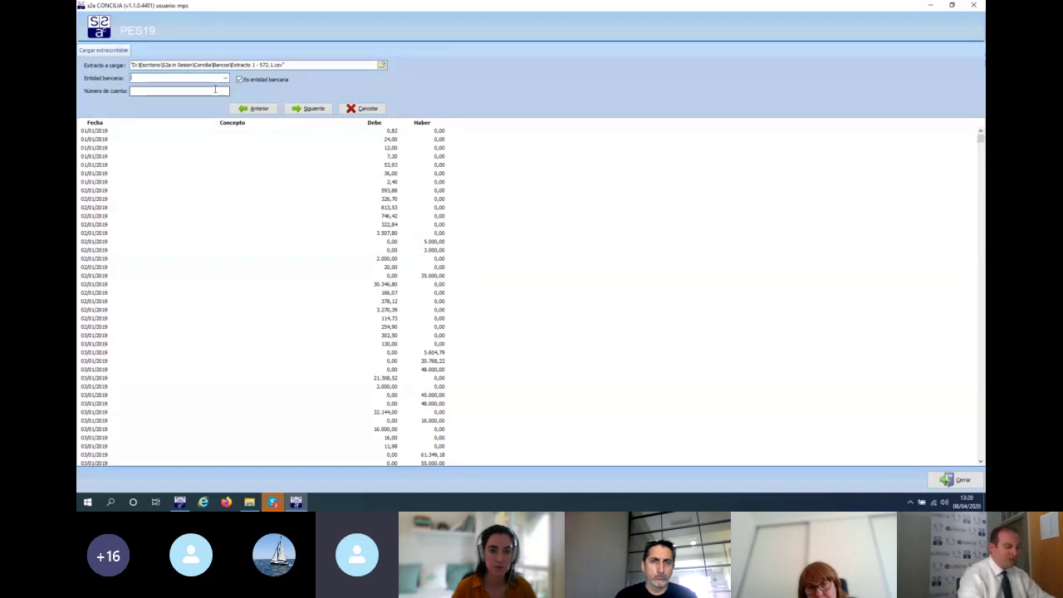
key("Down")
key("Down")
type("Banco Sa")
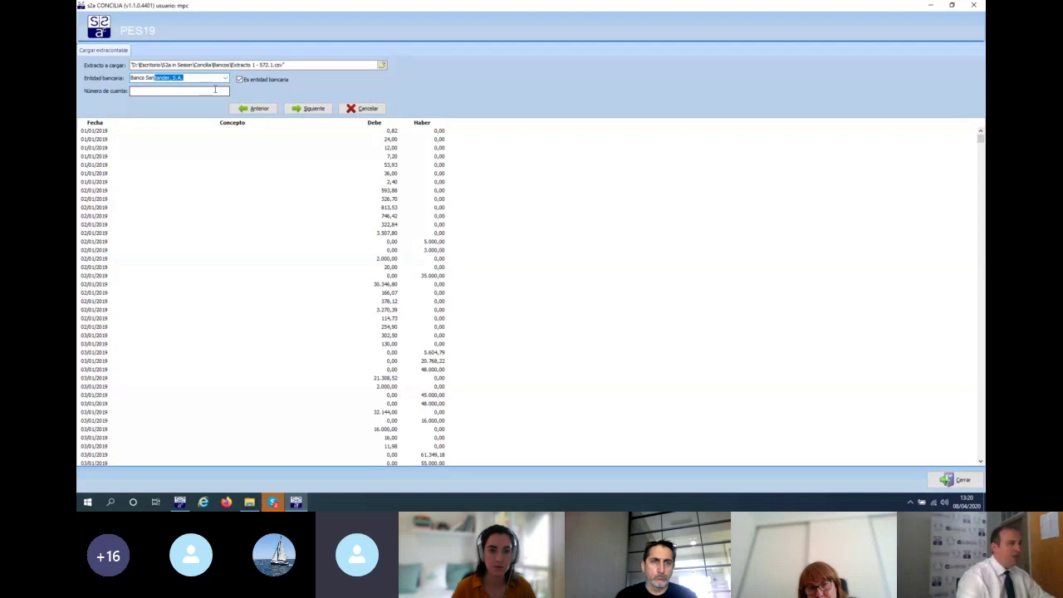
key("Tab")
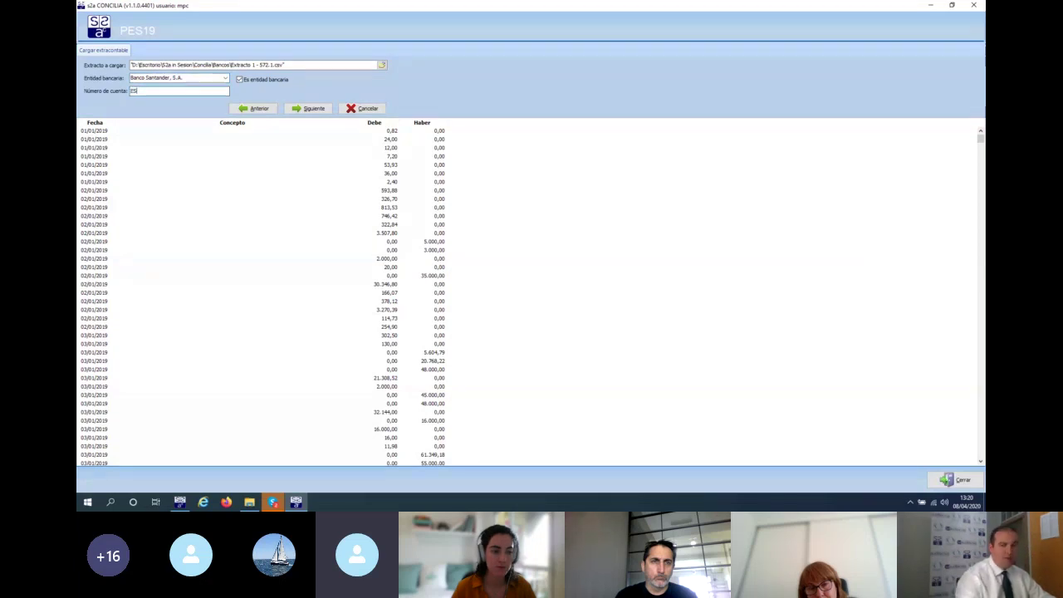
type("ES15 12345678")
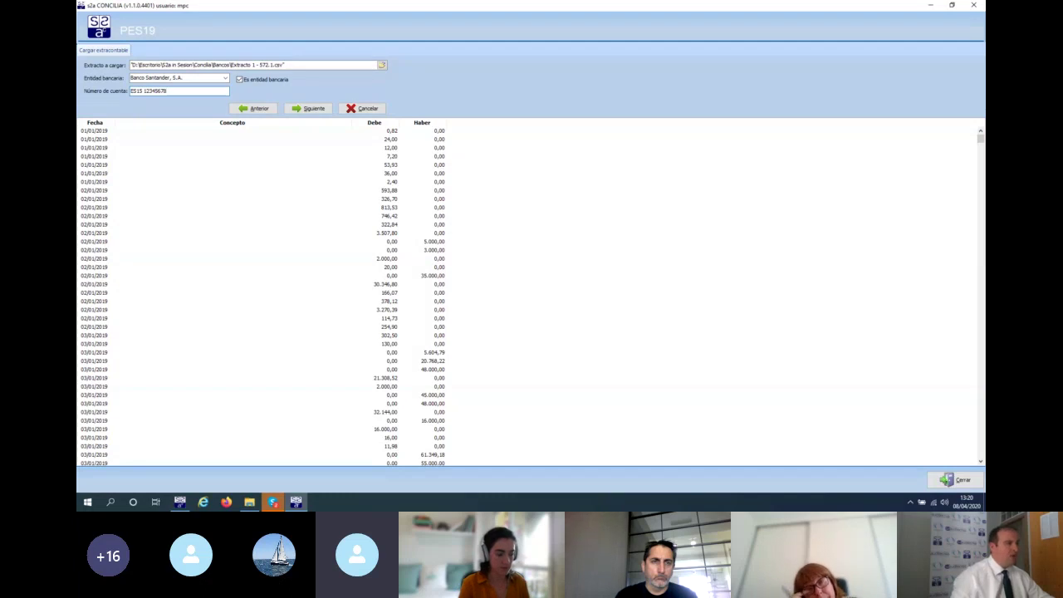
left_click(314, 109)
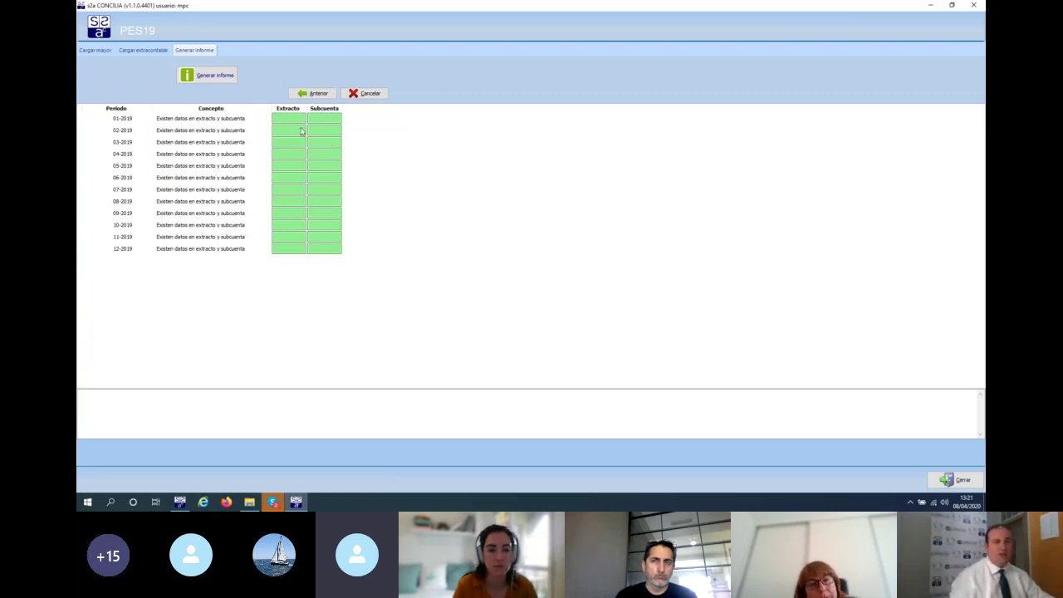
Start a reconciliation report and name it with the bank's name followed by the account number
left_click(210, 76)
left_click(500, 182)
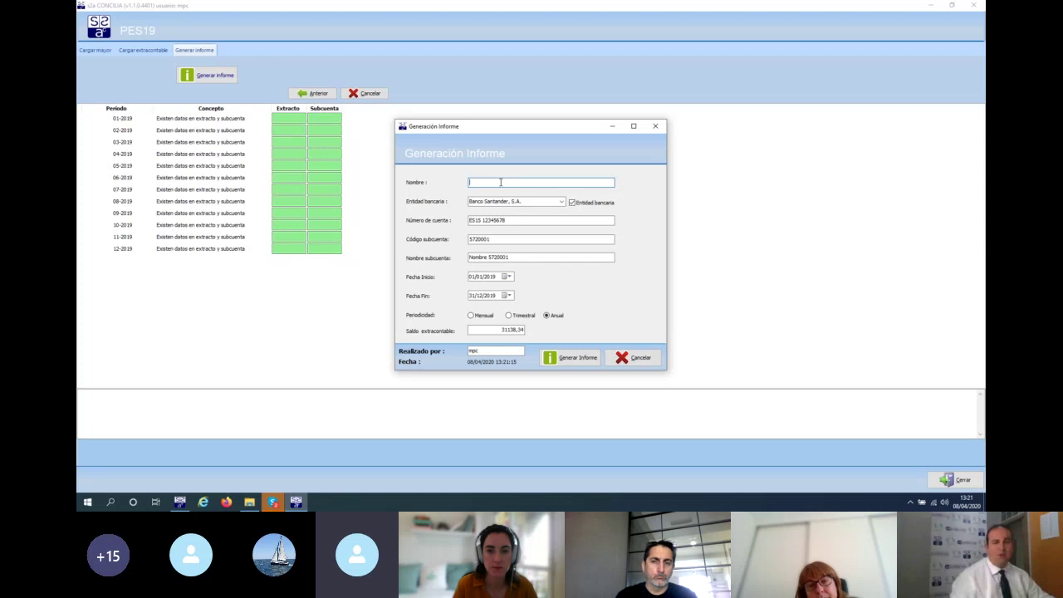
type("Ba")
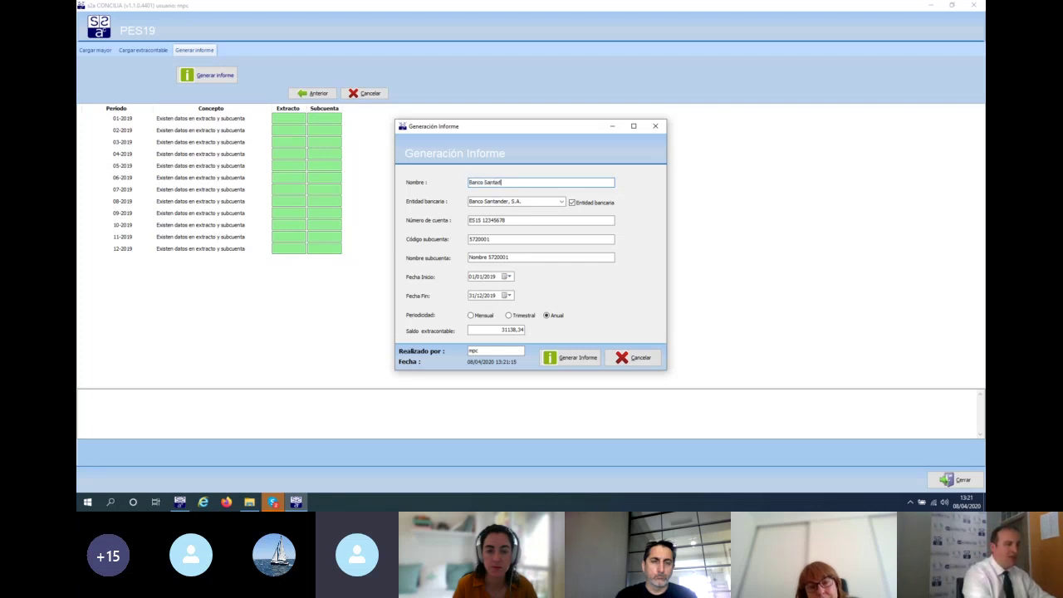
type("nco Santander ES15")
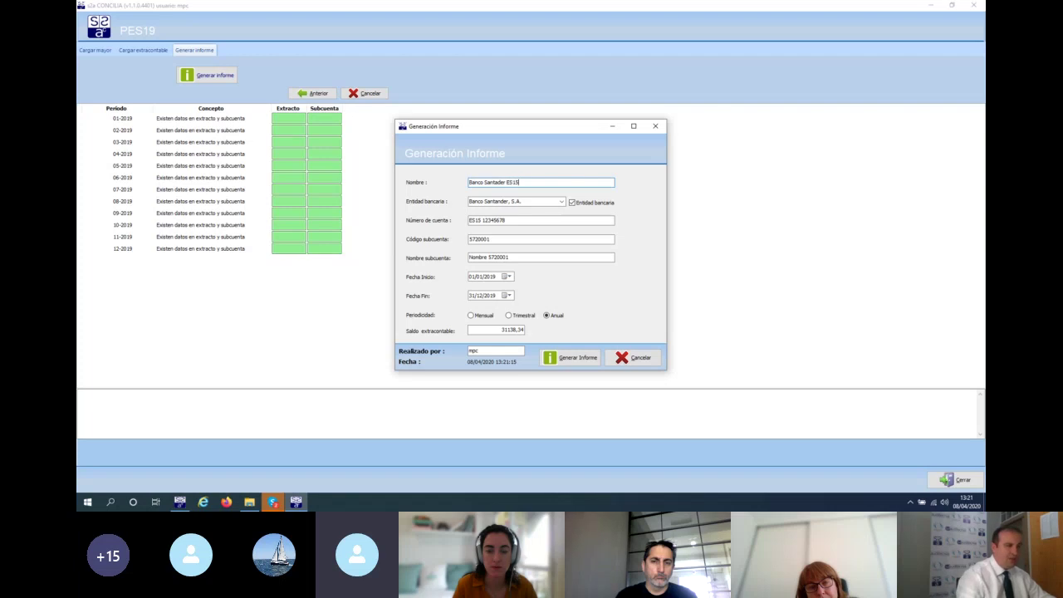
type(" 123456789")
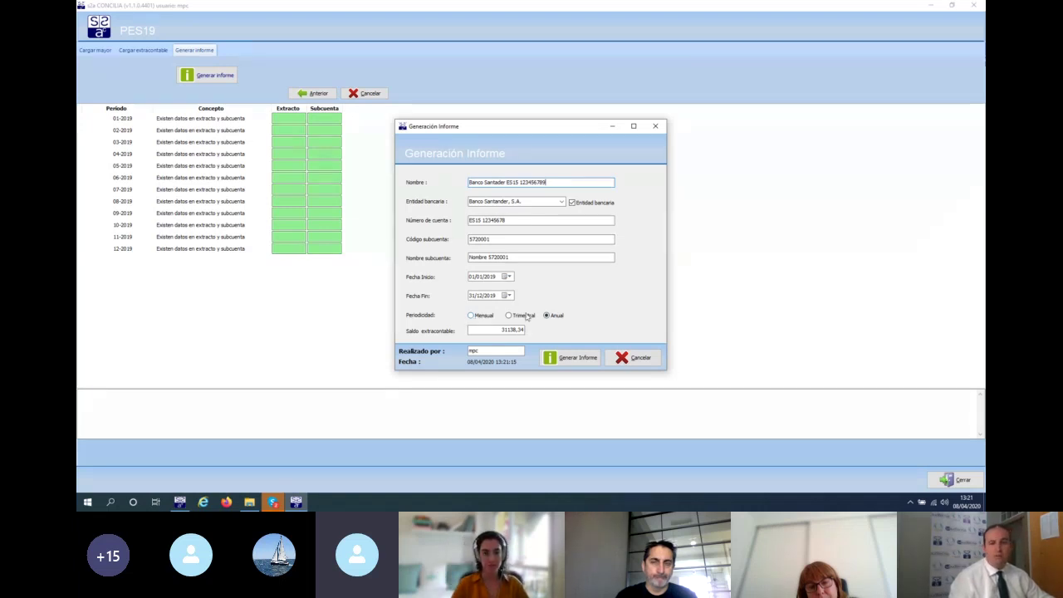
Set the report's off-ledger balance to 125000, generate the report, and open it as a PDF
left_click_drag(509, 329, 502, 329)
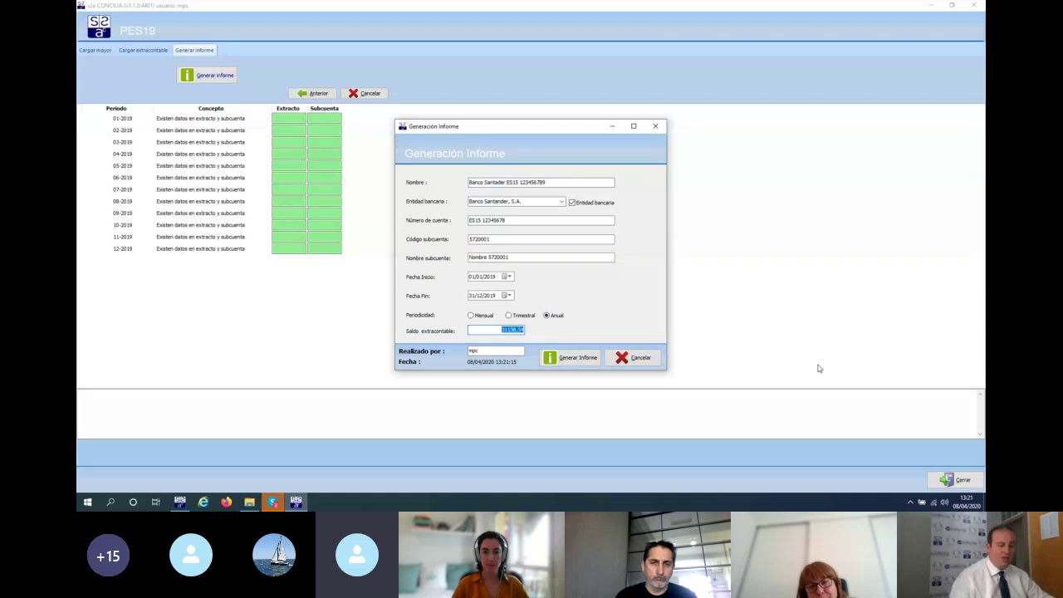
type("125000")
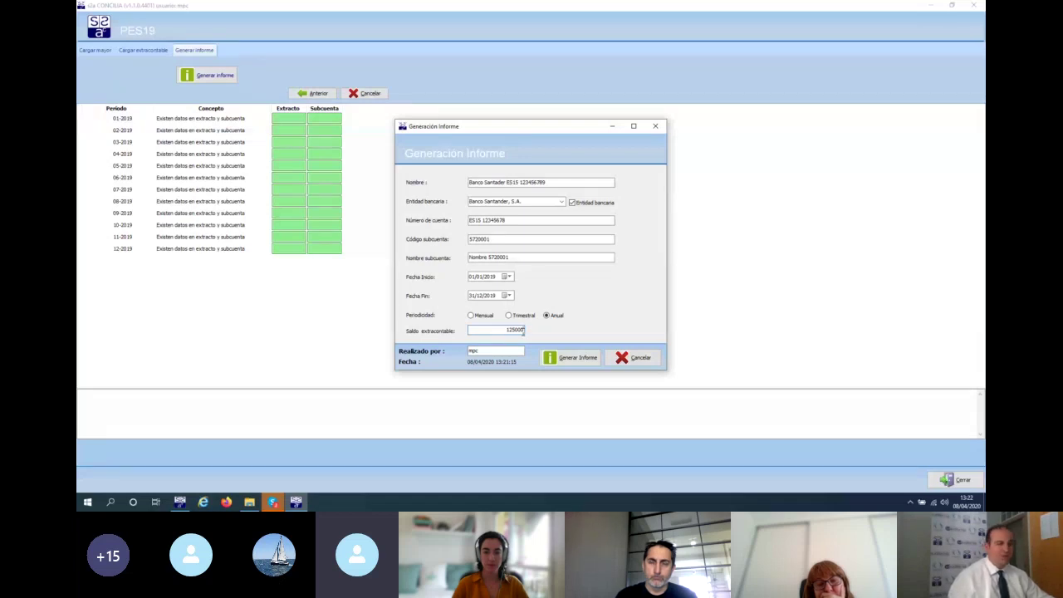
left_click(568, 359)
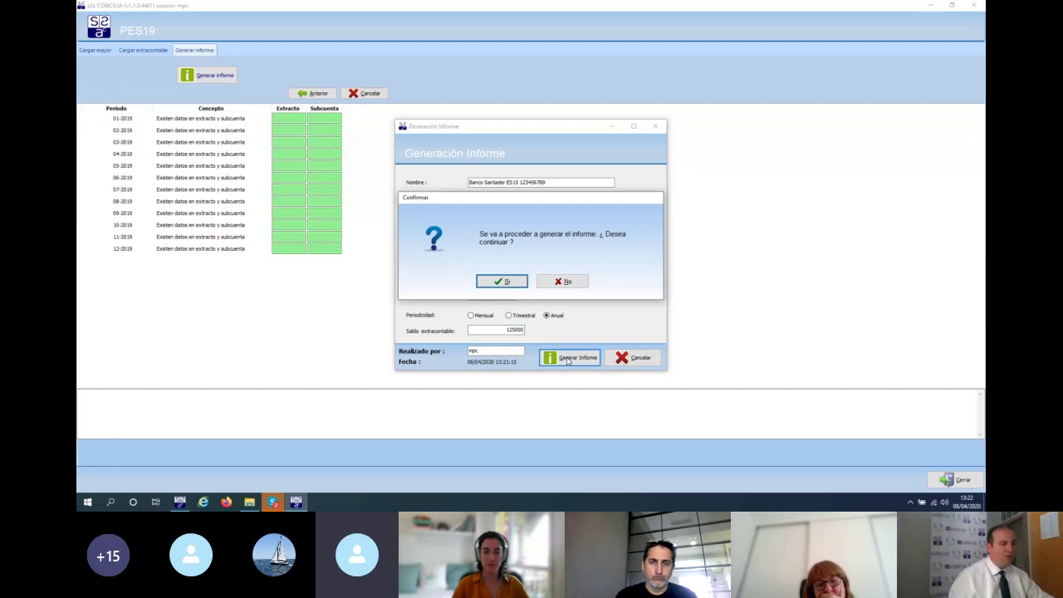
left_click(502, 281)
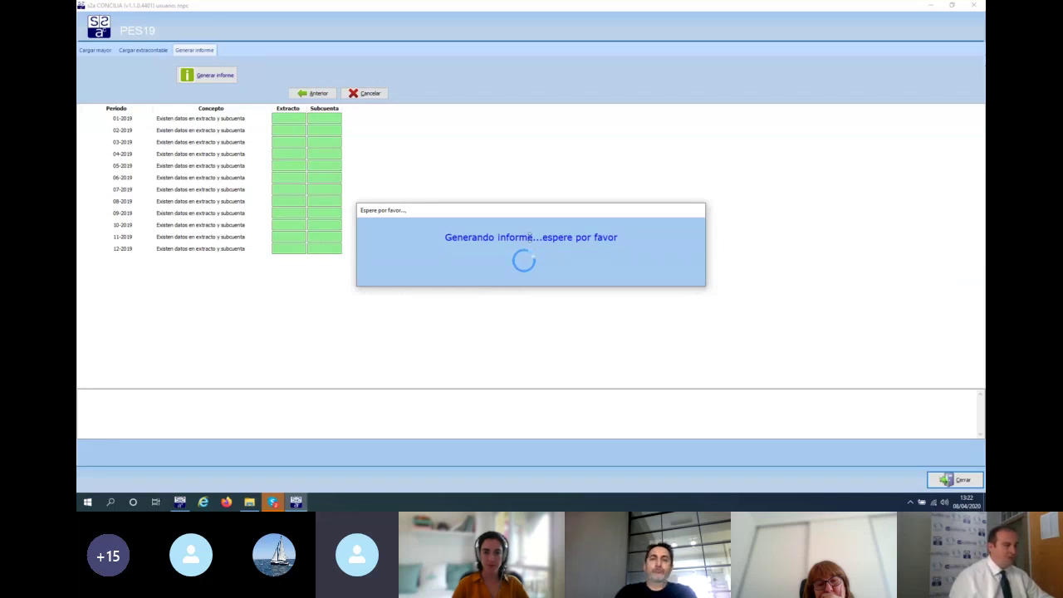
left_click(504, 280)
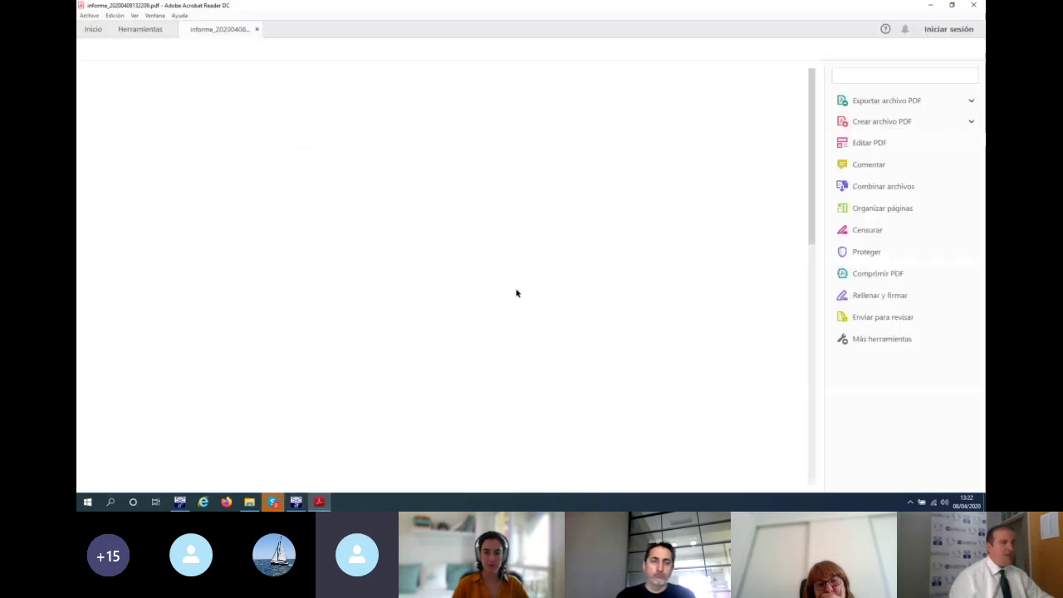
Examine the unmatched payments in the reconciliation report, comparing the ledger amount and its entry number with the amounts recorded by the bank
left_click(485, 49)
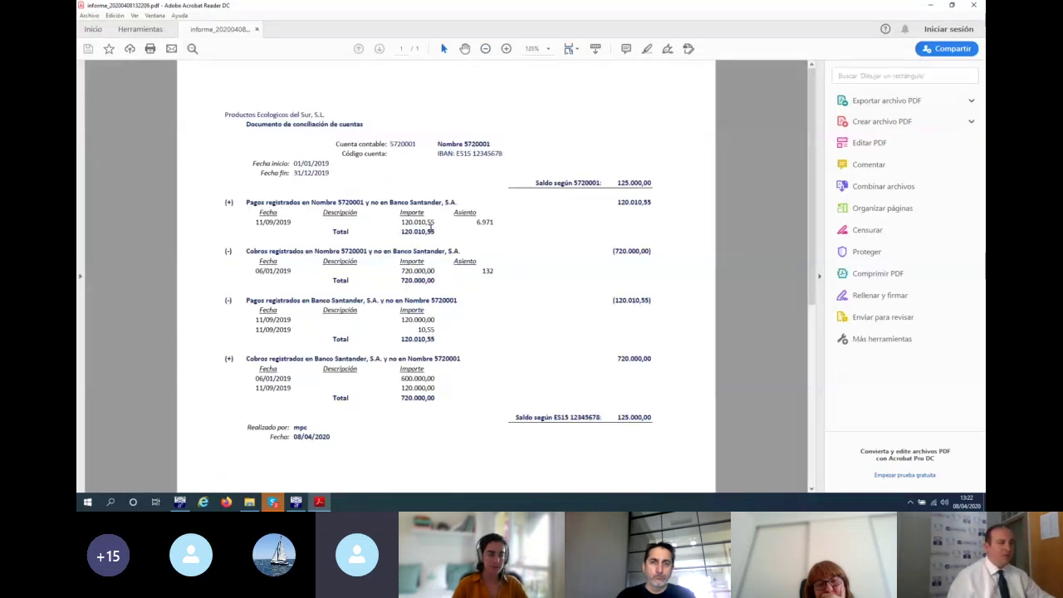
double_click(427, 222)
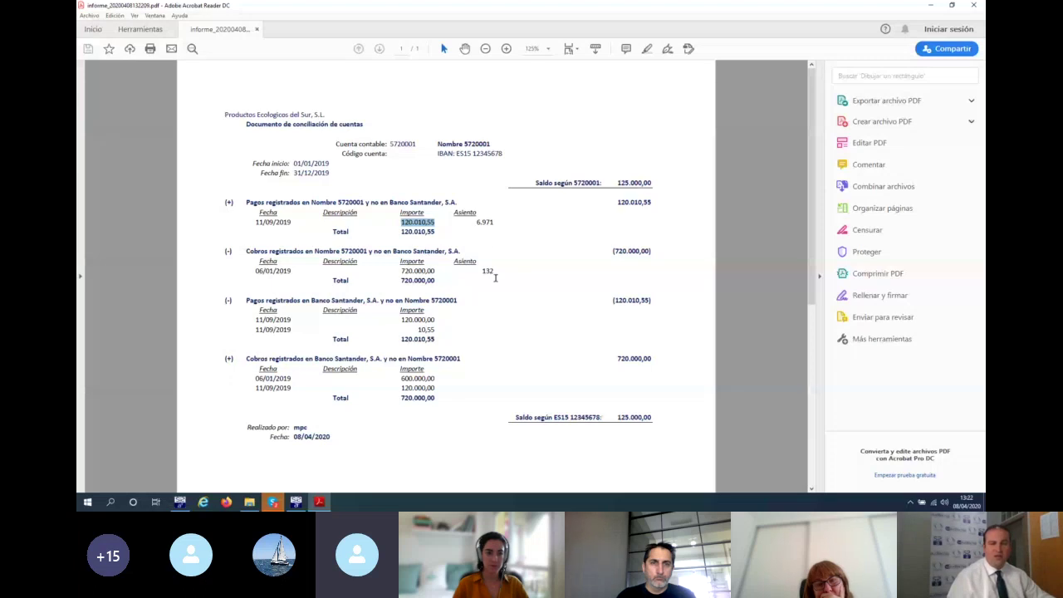
left_click_drag(475, 221, 494, 222)
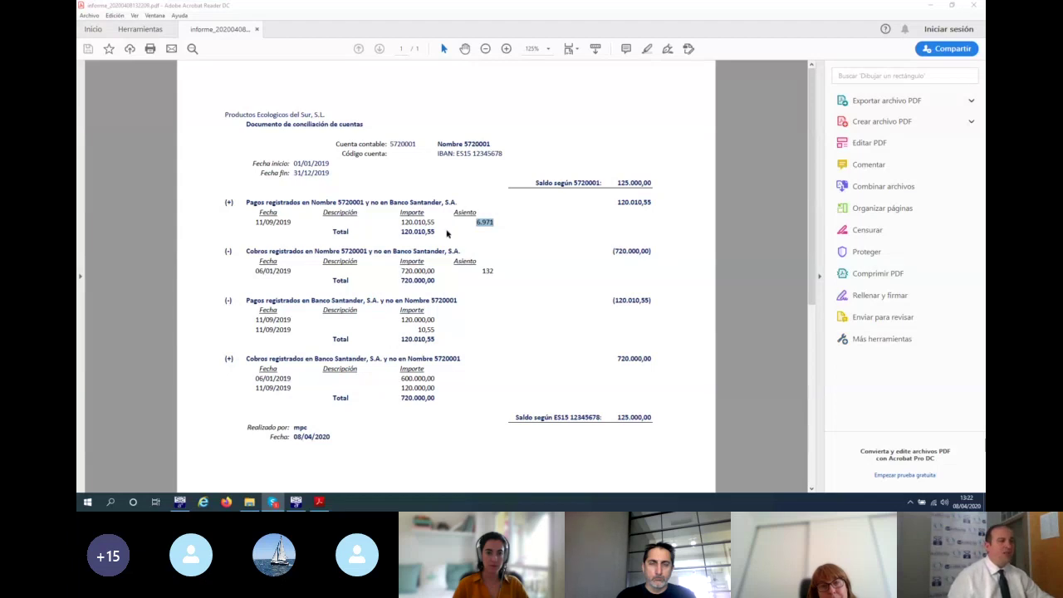
left_click_drag(402, 221, 436, 224)
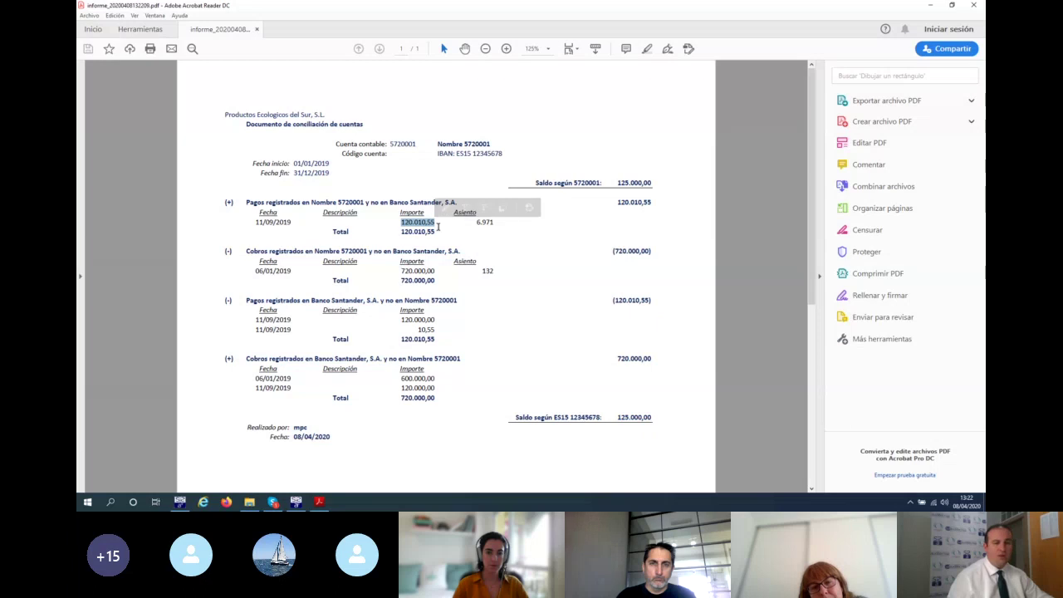
double_click(483, 222)
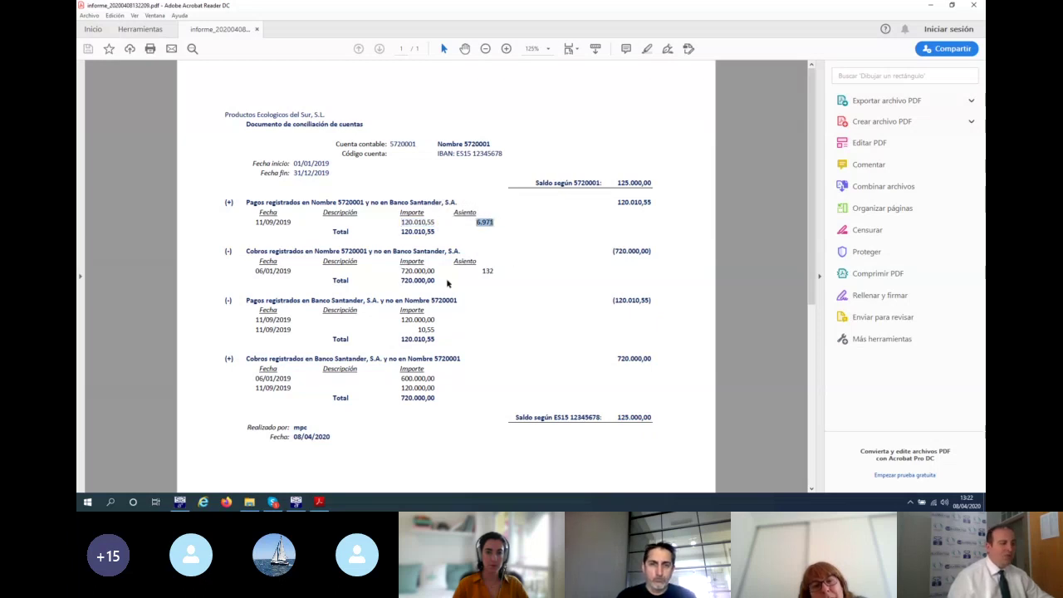
left_click_drag(401, 320, 436, 331)
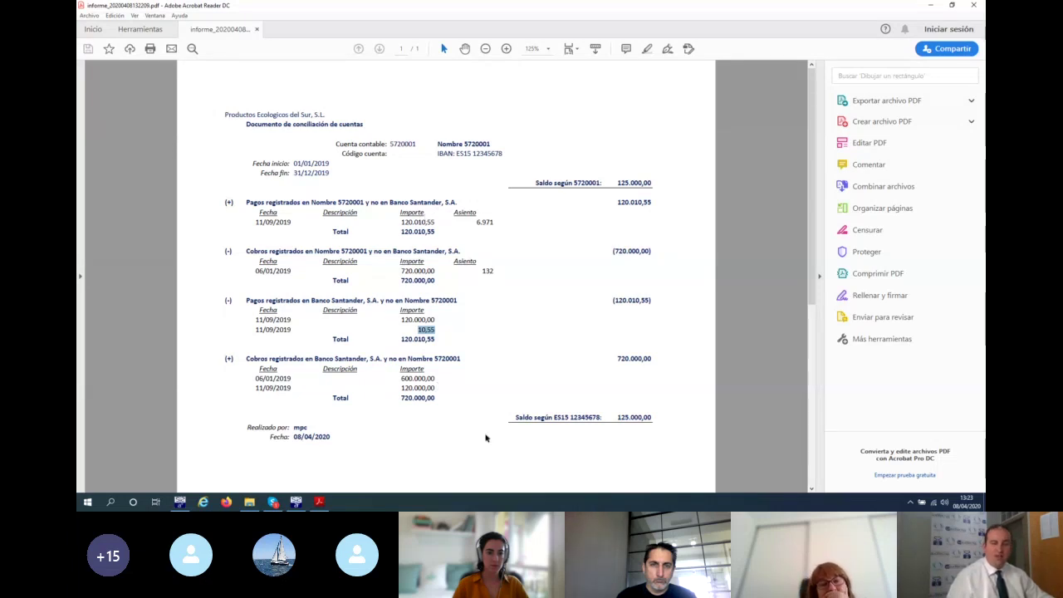
left_click(404, 222)
left_click_drag(406, 223, 441, 228)
left_click(433, 321)
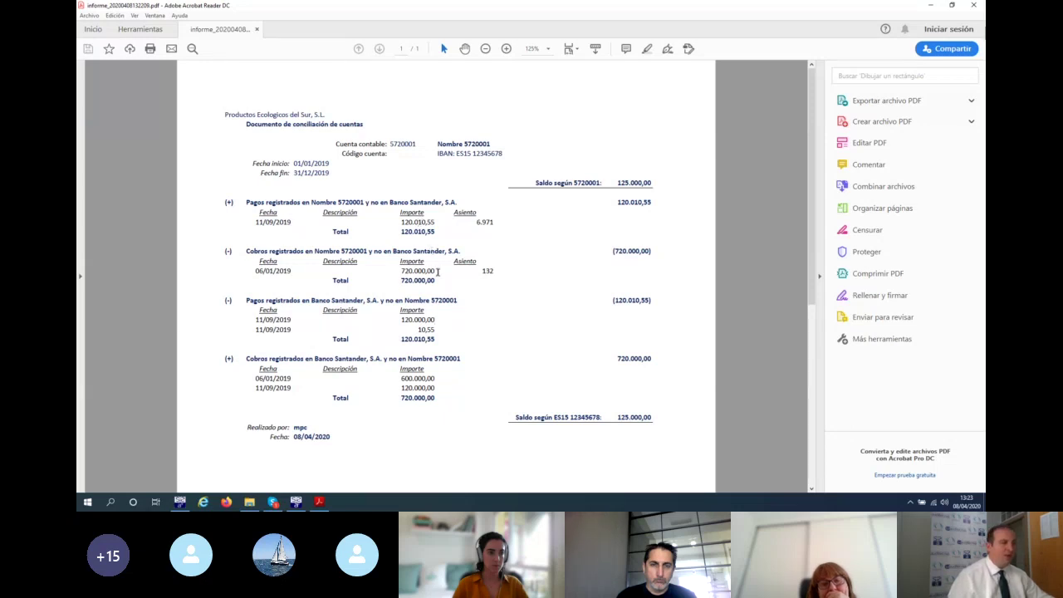
Compare the dates and amounts of the unmatched receipts in the ledger with those recorded by Banco Santander
left_click_drag(437, 271, 400, 274)
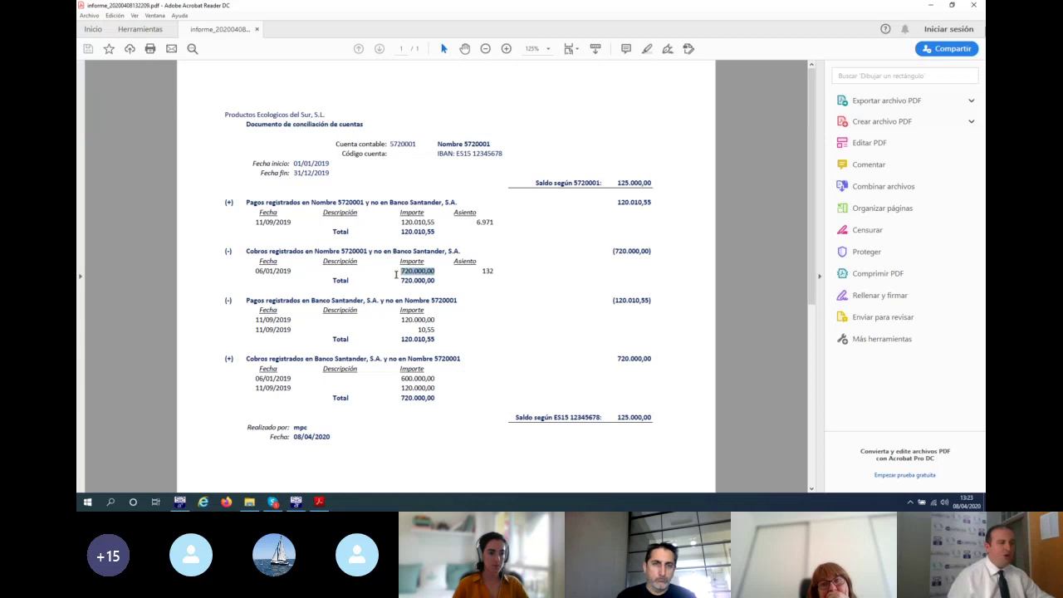
left_click(410, 271)
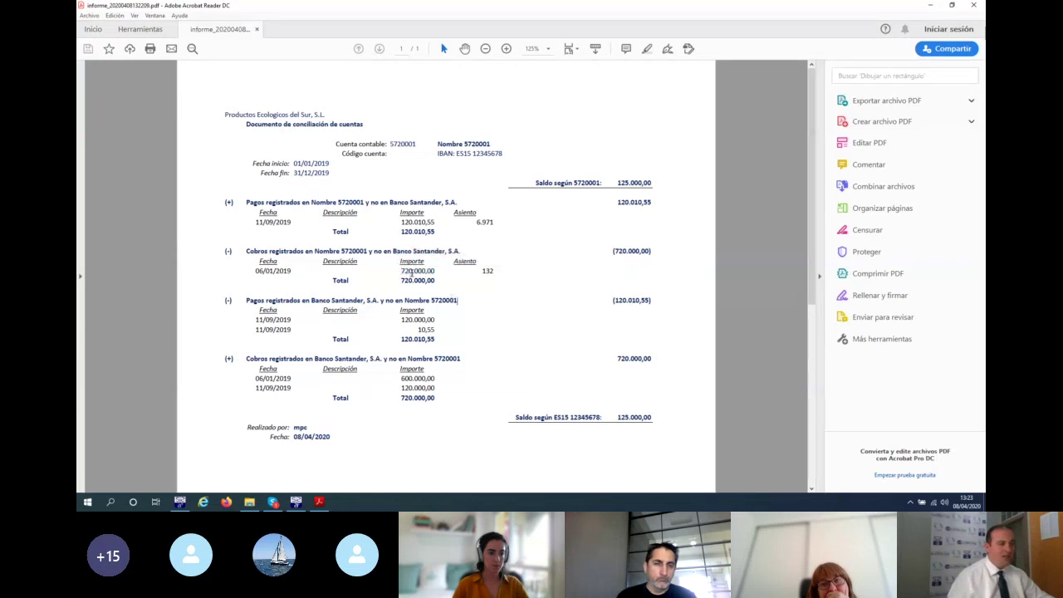
left_click_drag(410, 270, 434, 271)
left_click_drag(260, 271, 285, 271)
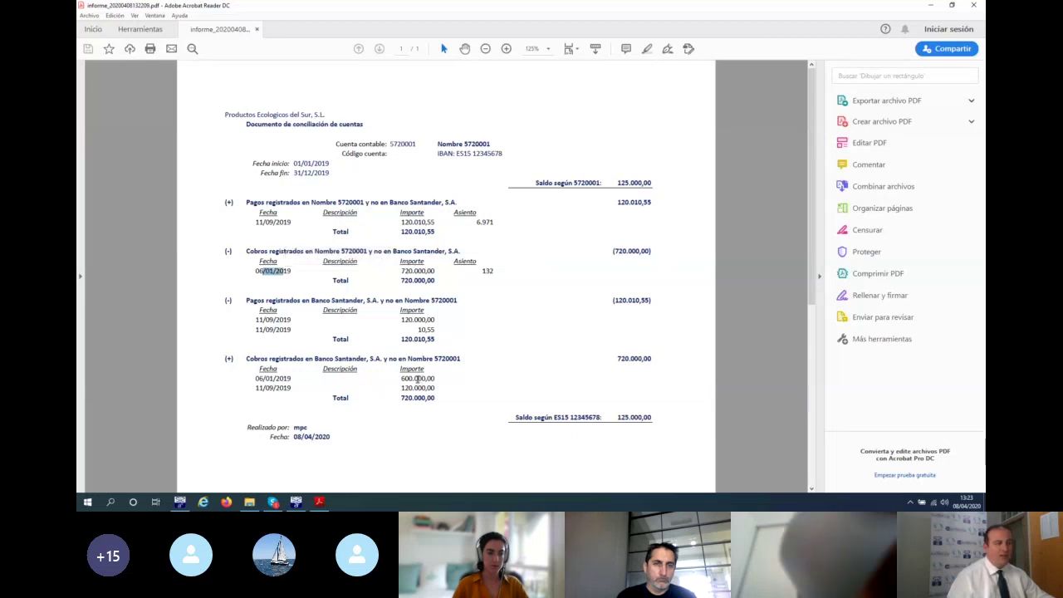
left_click(465, 393)
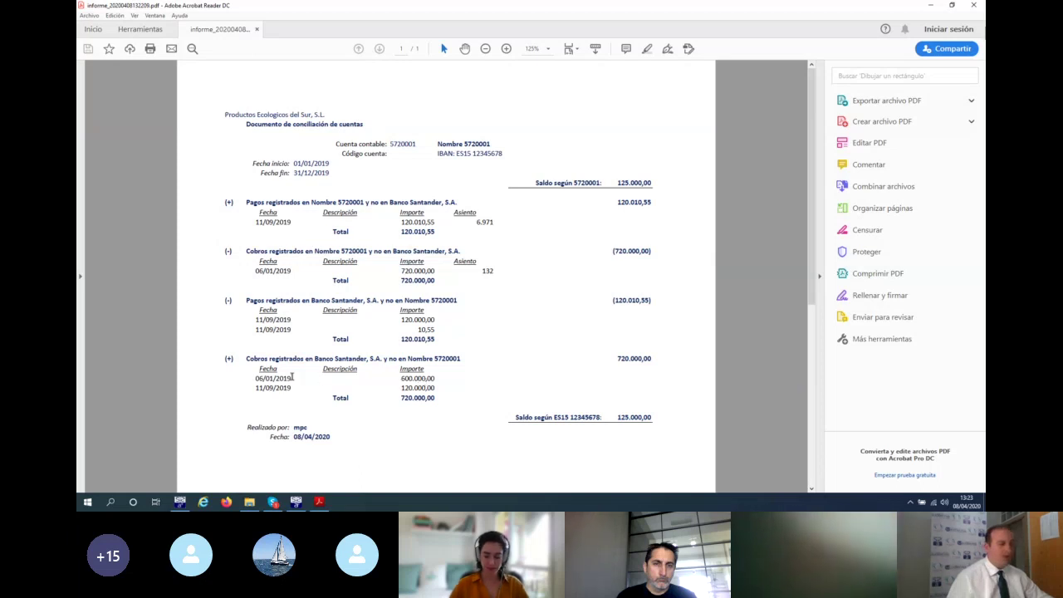
left_click_drag(285, 378, 259, 378)
left_click(444, 397)
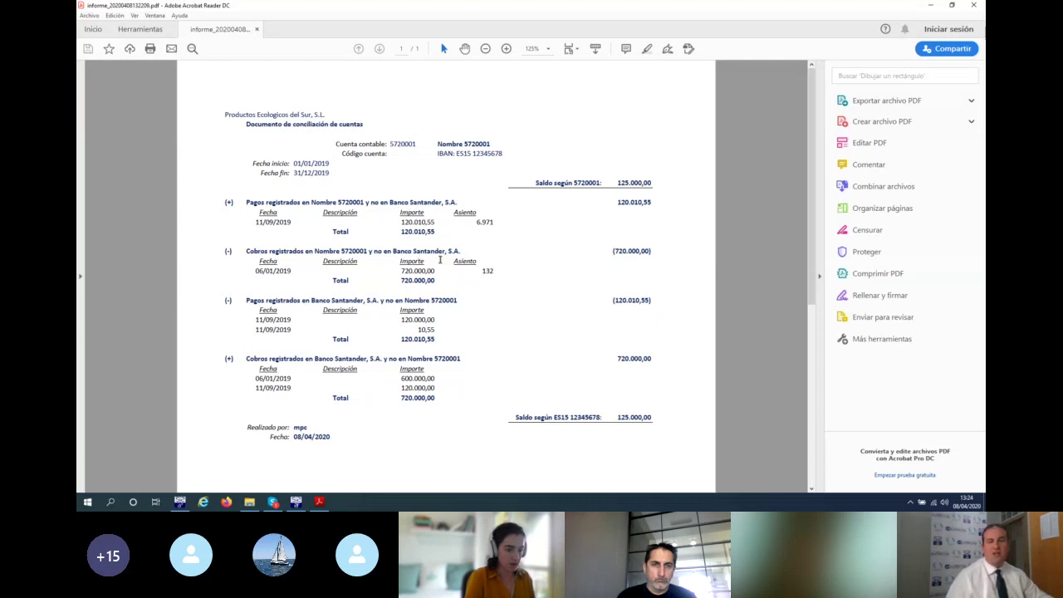
Close the report and Concilia, open subaccount 5720001's ledger from the treasury area, and launch Concilia again from it
left_click(973, 5)
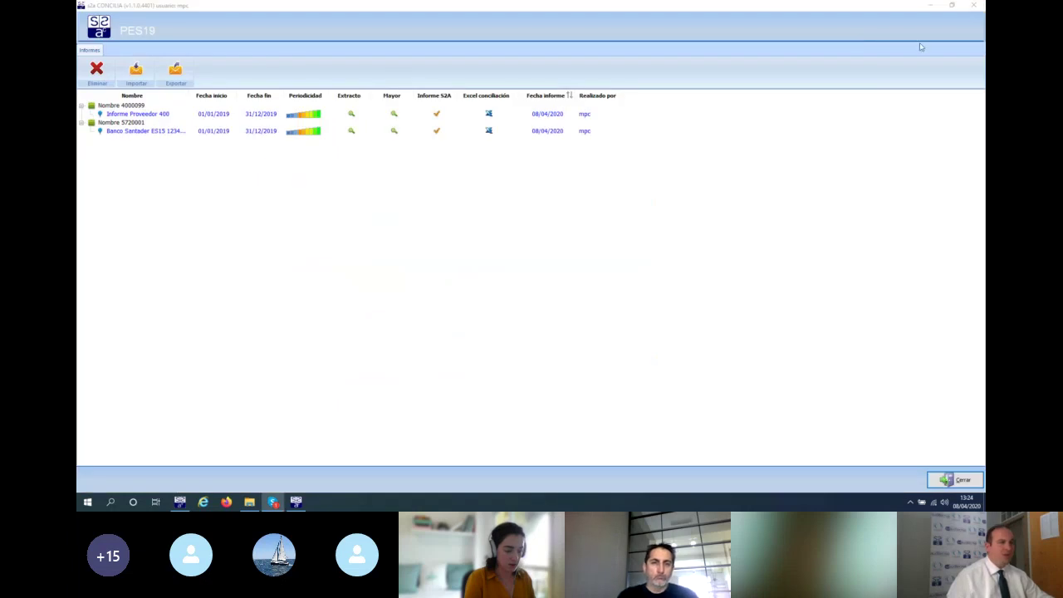
left_click(973, 5)
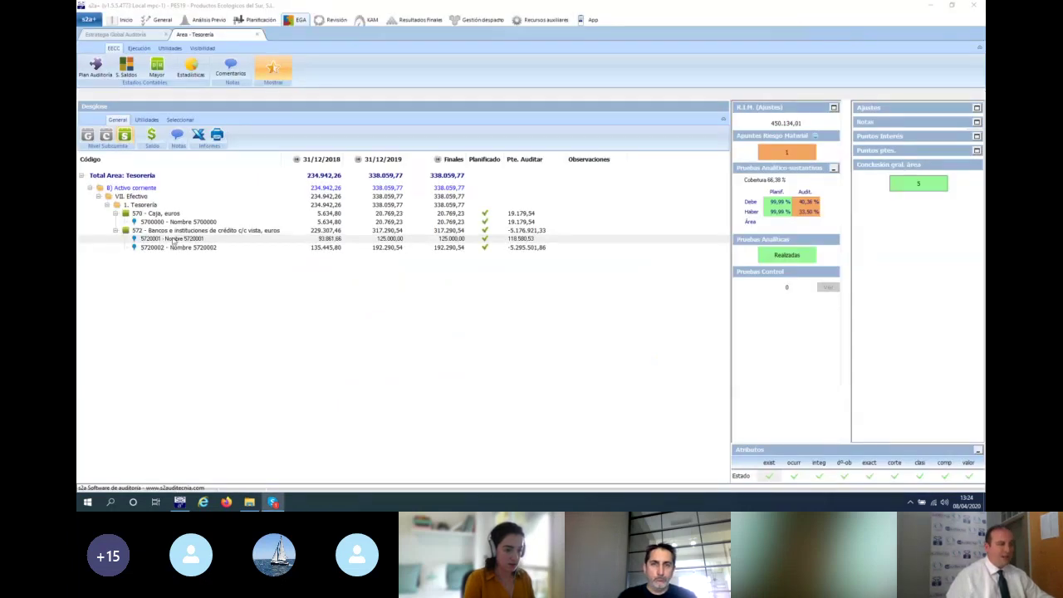
left_click(175, 239)
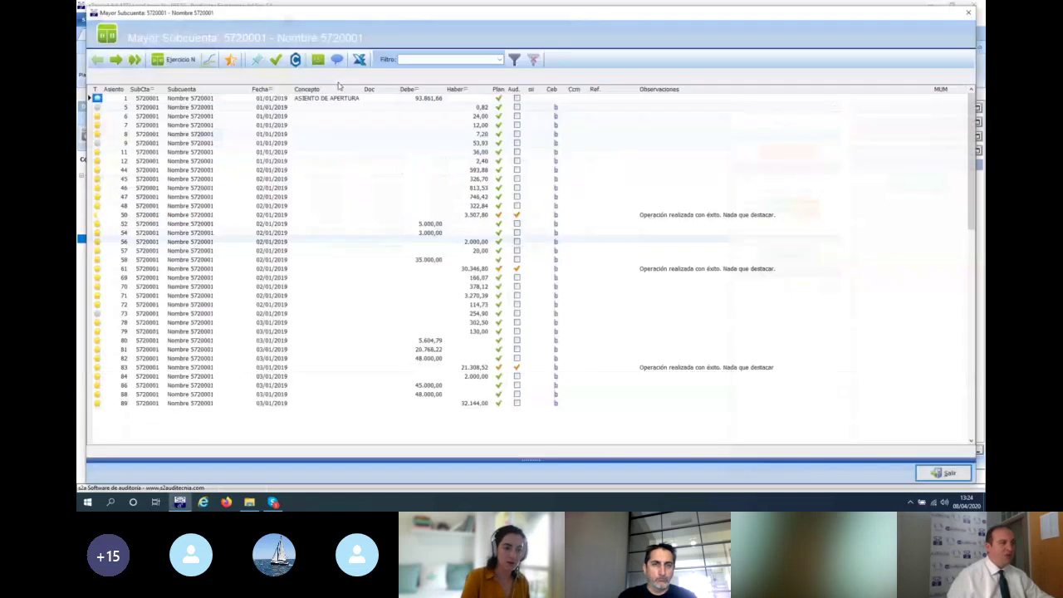
left_click(295, 59)
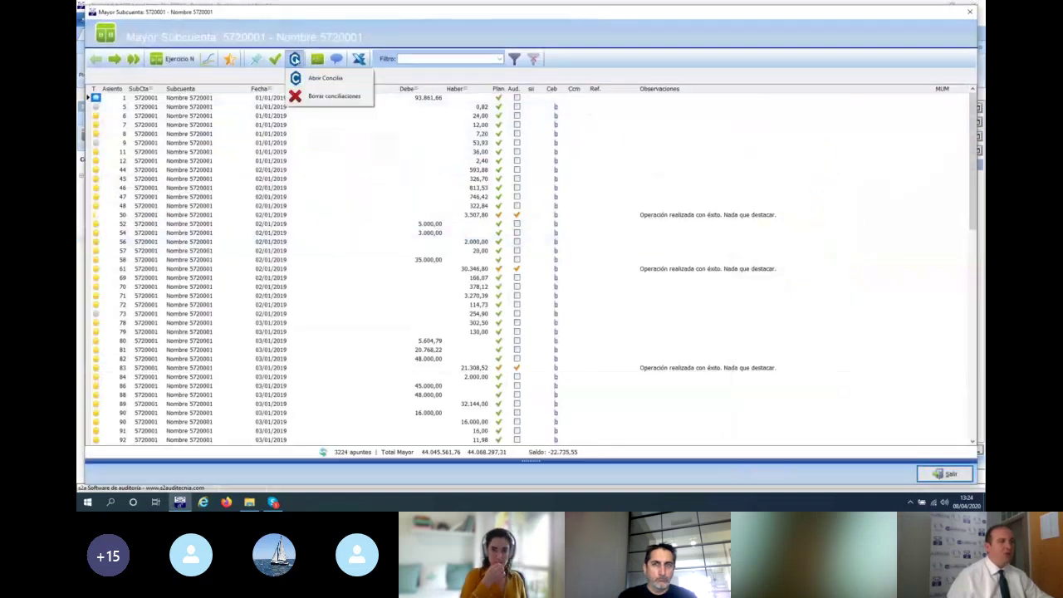
left_click(309, 75)
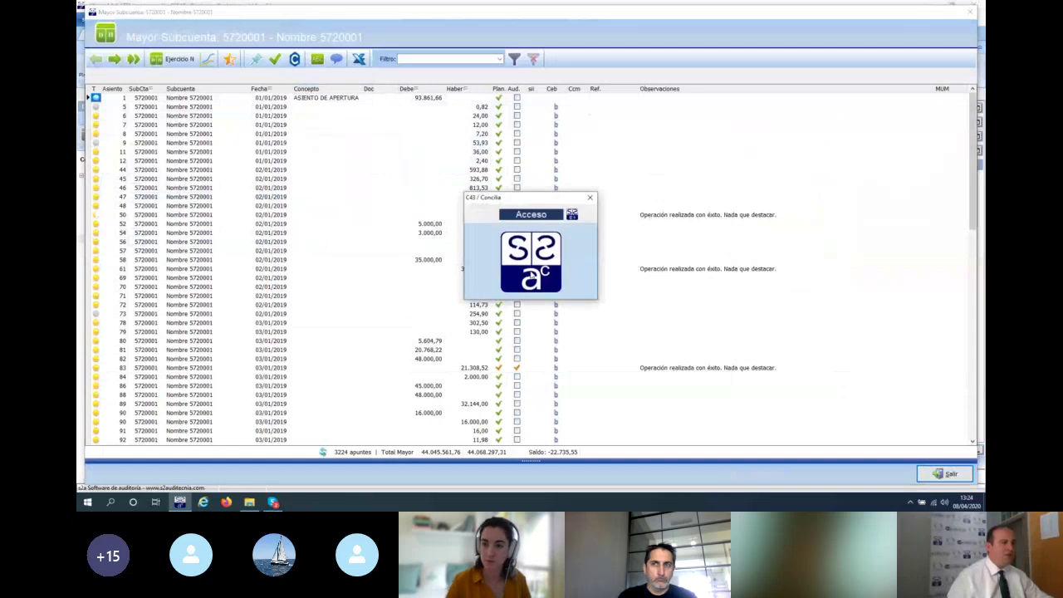
left_click(533, 276)
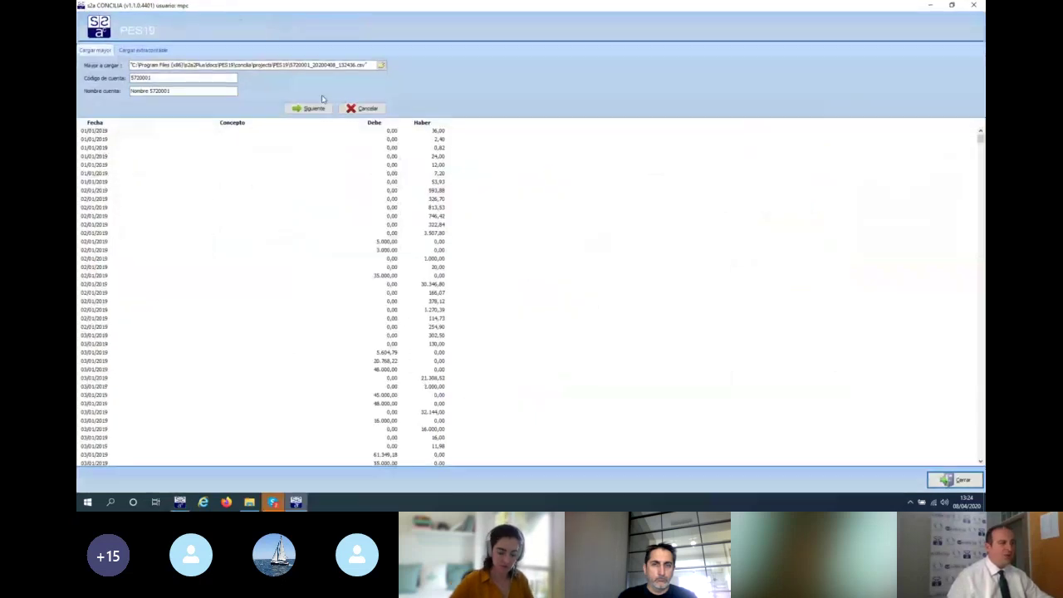
Accept the loaded ledger and select the file Extracto 1 - 572.1.csv as the bank statement
left_click(317, 108)
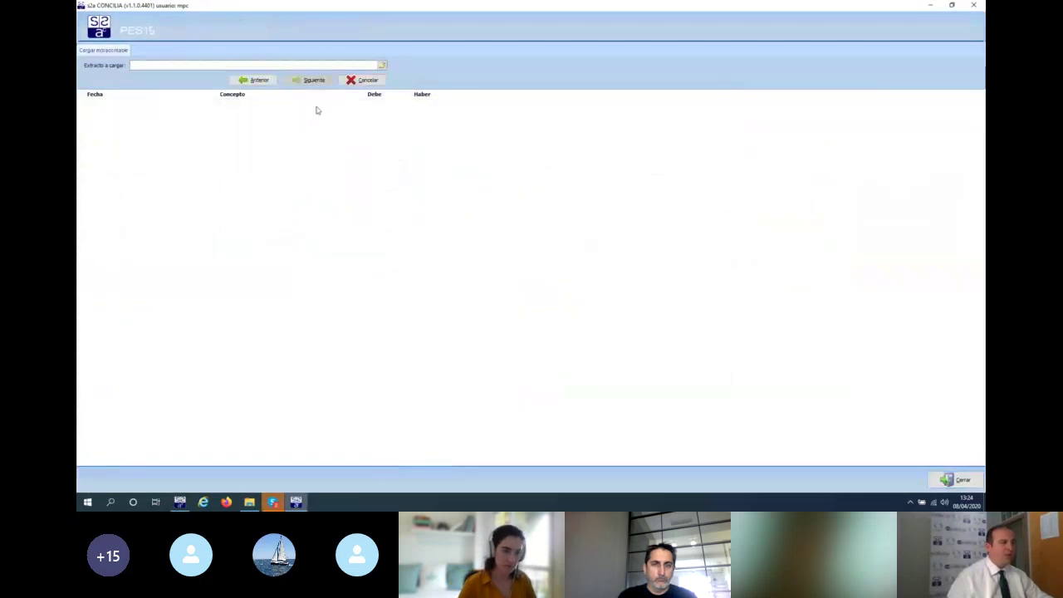
left_click(381, 66)
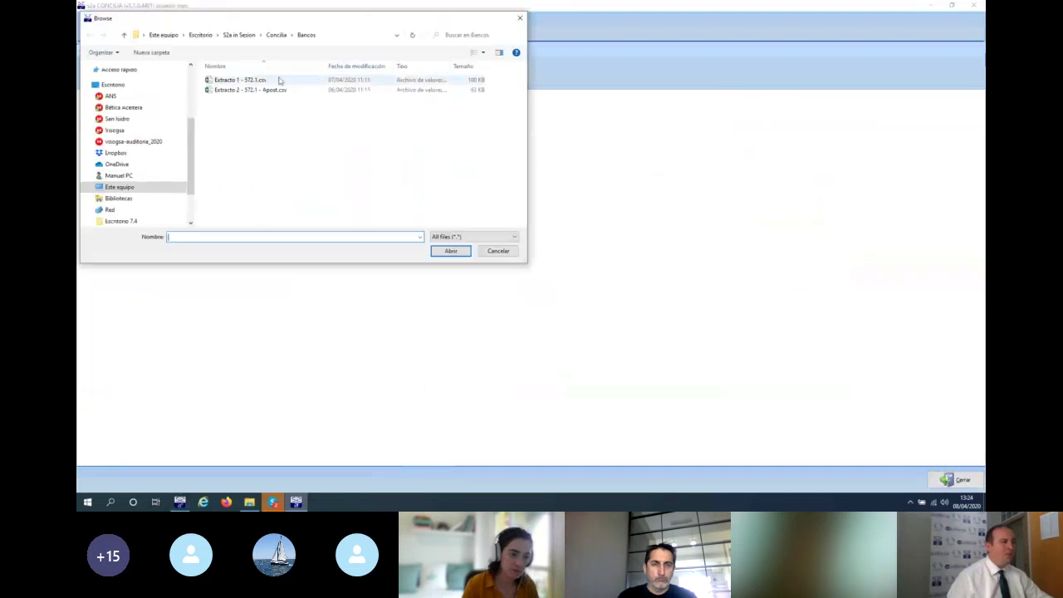
double_click(274, 80)
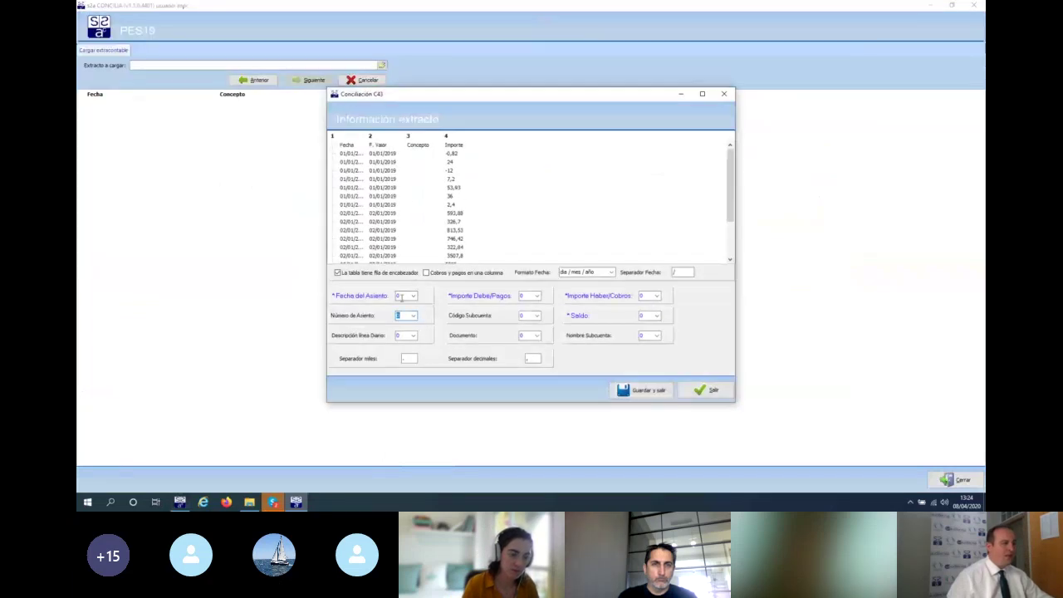
Map the date to column 1, combined receipts and payments amount to column 4 and description to column 3, saving the statement mapping
left_click(413, 298)
left_click(419, 297)
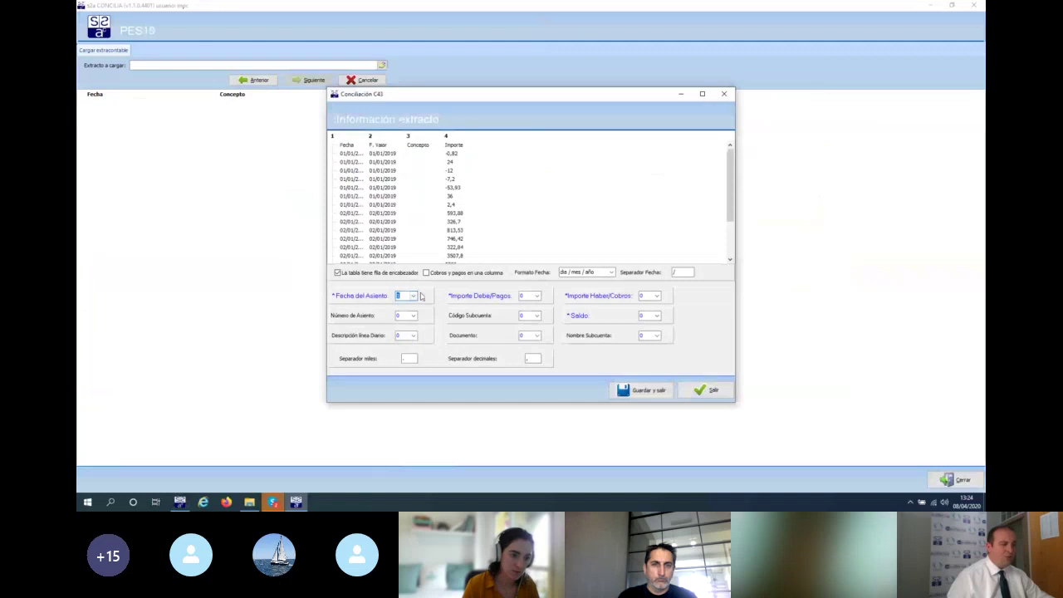
left_click(426, 274)
left_click(539, 300)
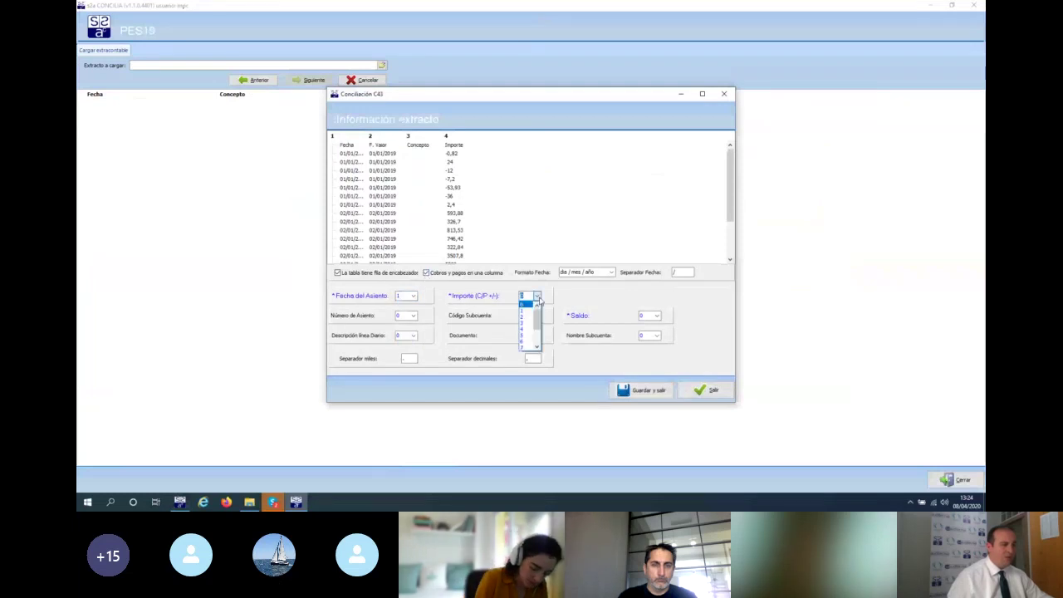
left_click(524, 330)
left_click(412, 335)
left_click(401, 364)
left_click(648, 390)
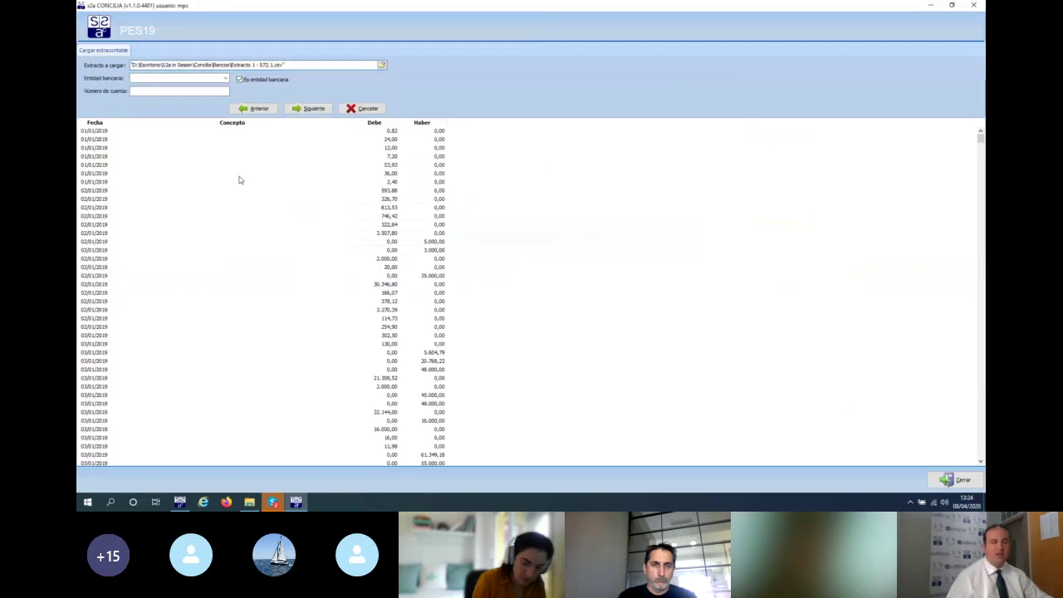
Set the bank entity to Banco Santander, S.A., enter the bank account number, and continue to report generation
left_click(181, 77)
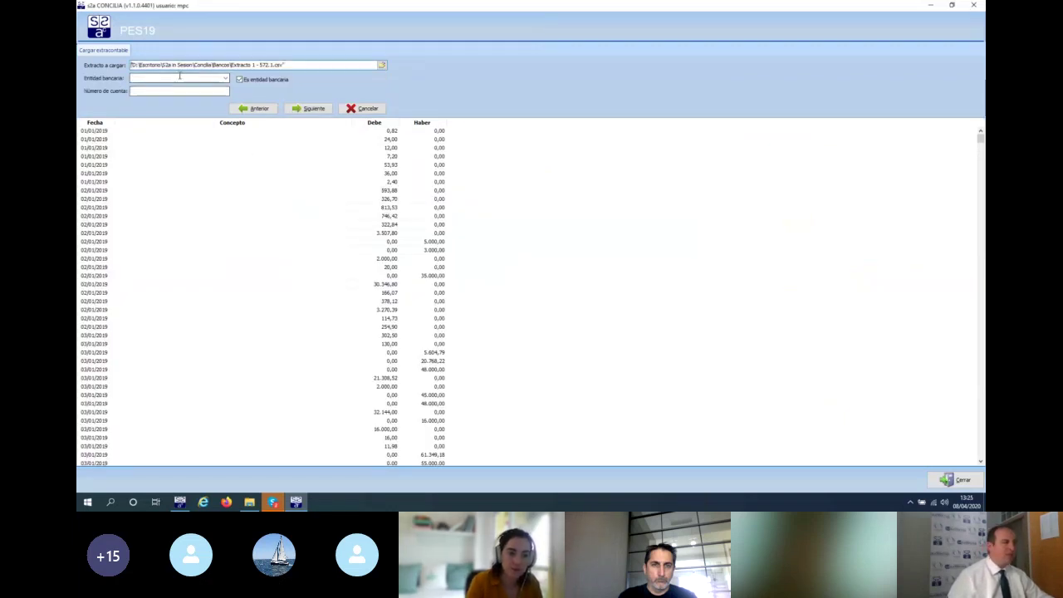
type("banco santander, S.A.")
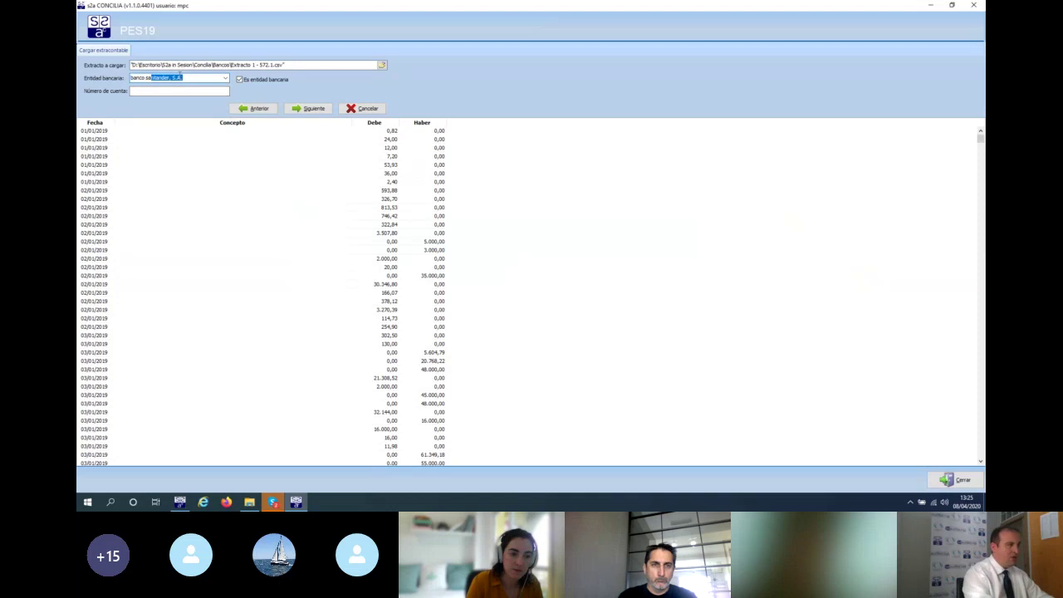
left_click(173, 89)
type("ES15 123456789")
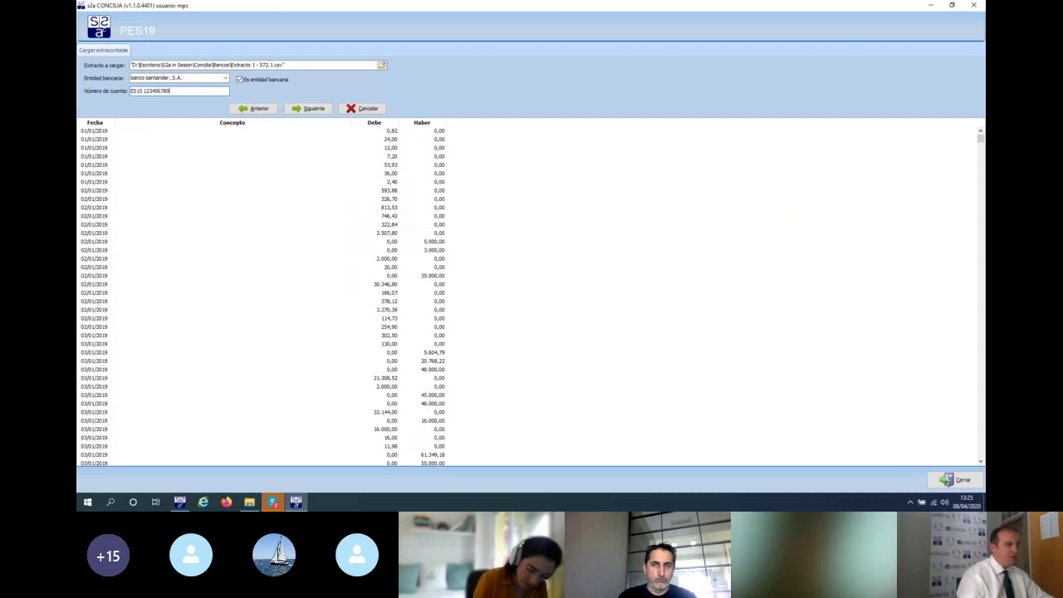
left_click(297, 109)
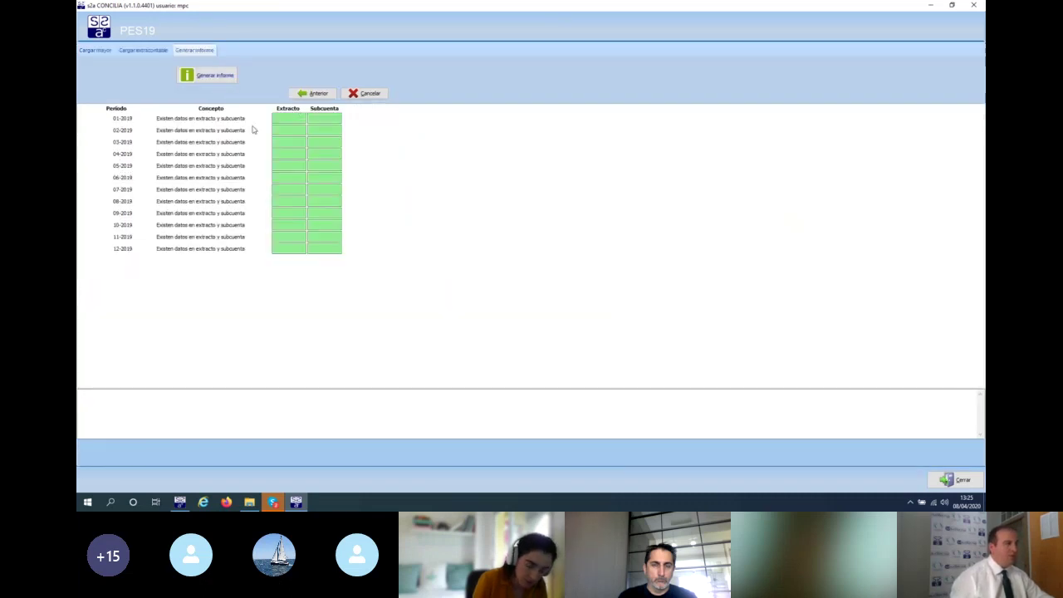
Start a new report named with Banco Santander and the account number, and set its periodicity to monthly
left_click(207, 76)
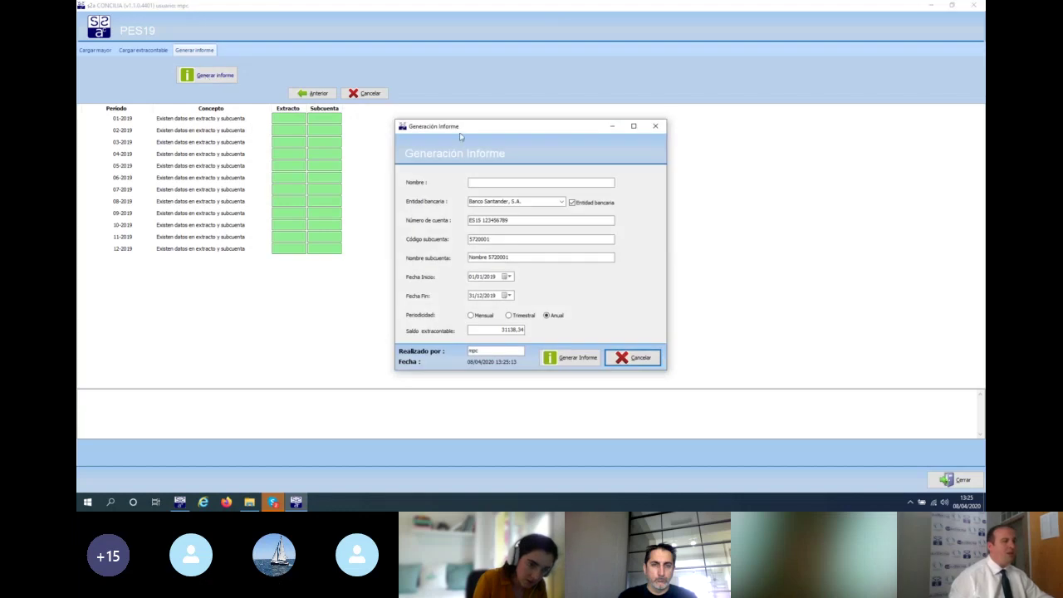
left_click(498, 182)
type("Ban")
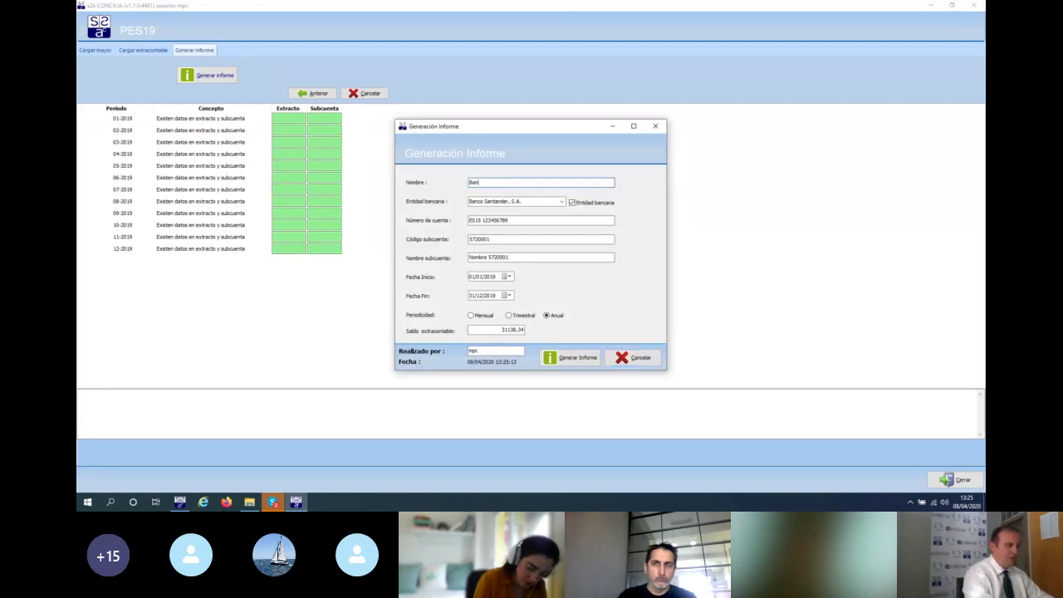
type("co SA")
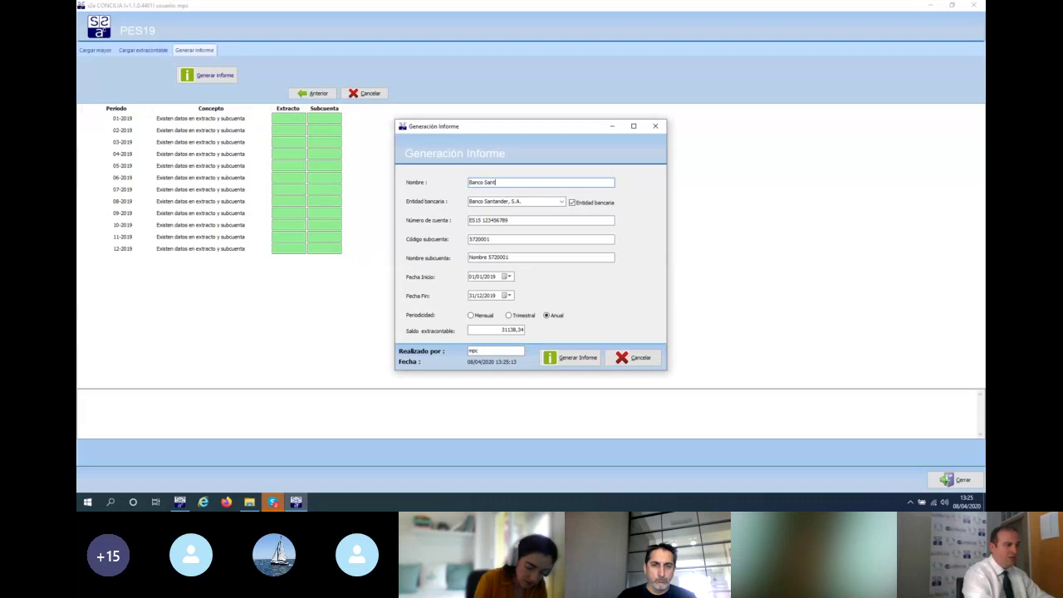
type("ntander")
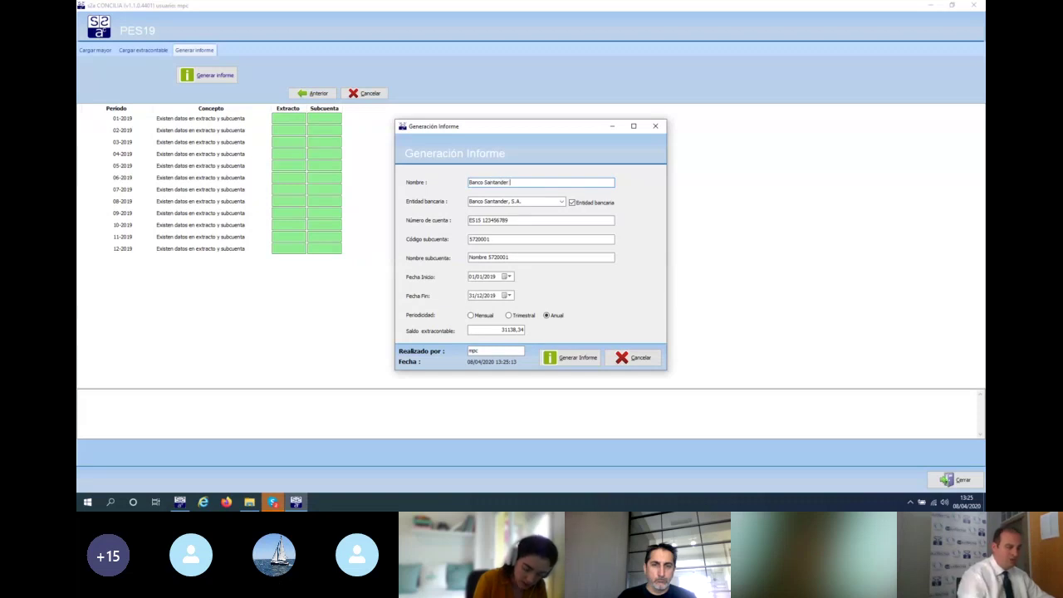
type(" ES151")
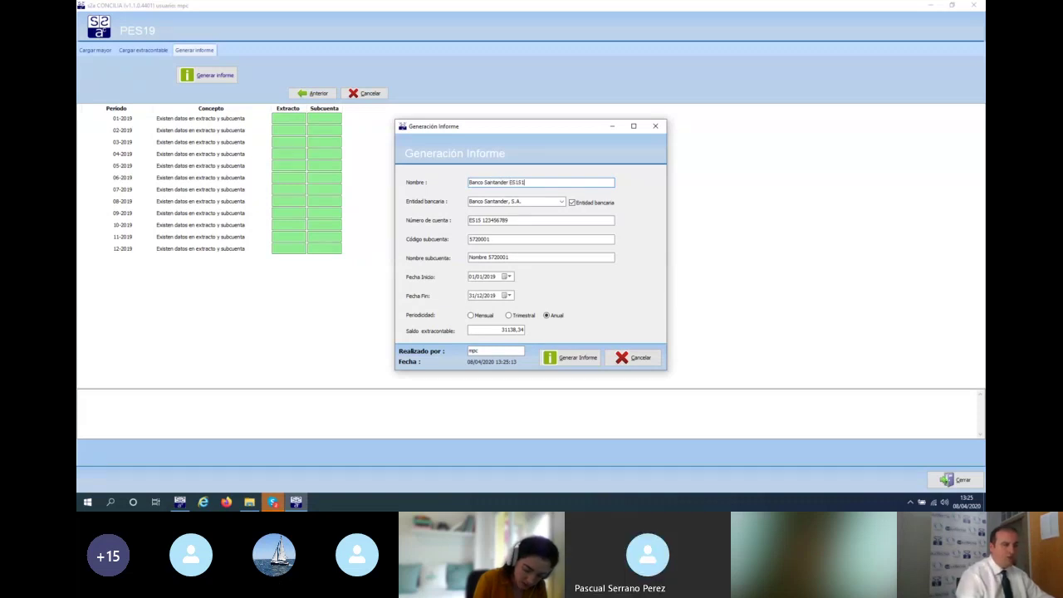
type("2345678")
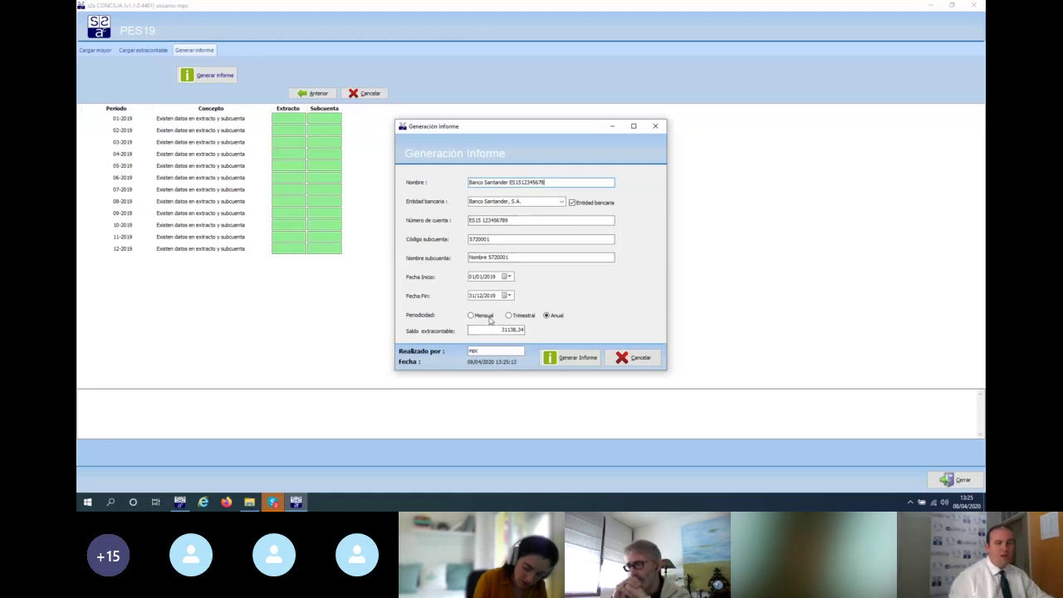
left_click(477, 318)
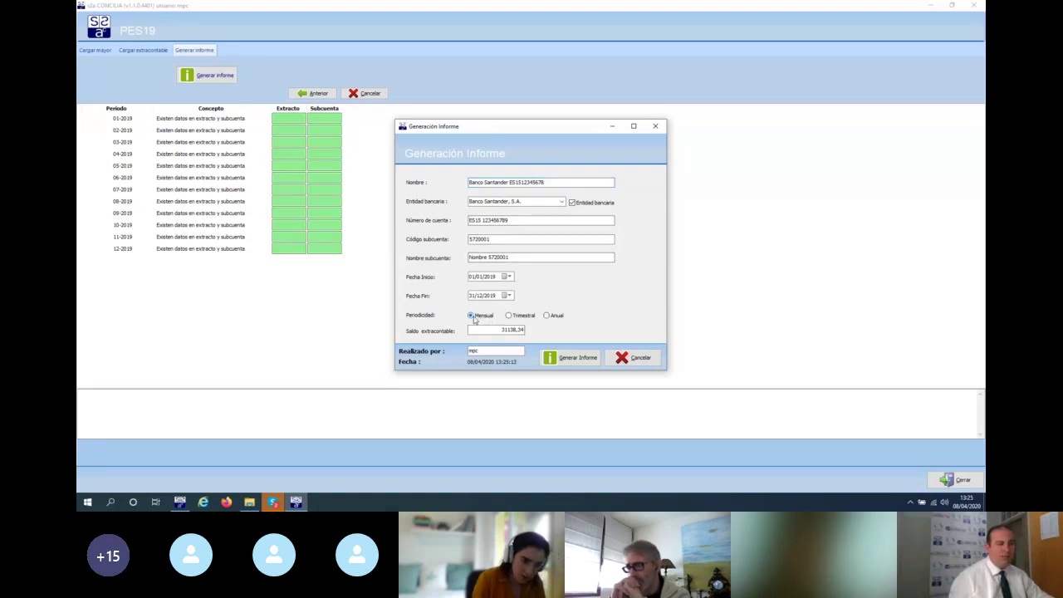
Set the off-book balance (Saldo extracontable) to 125000 and generate the monthly report, confirming the generation
left_click(490, 333)
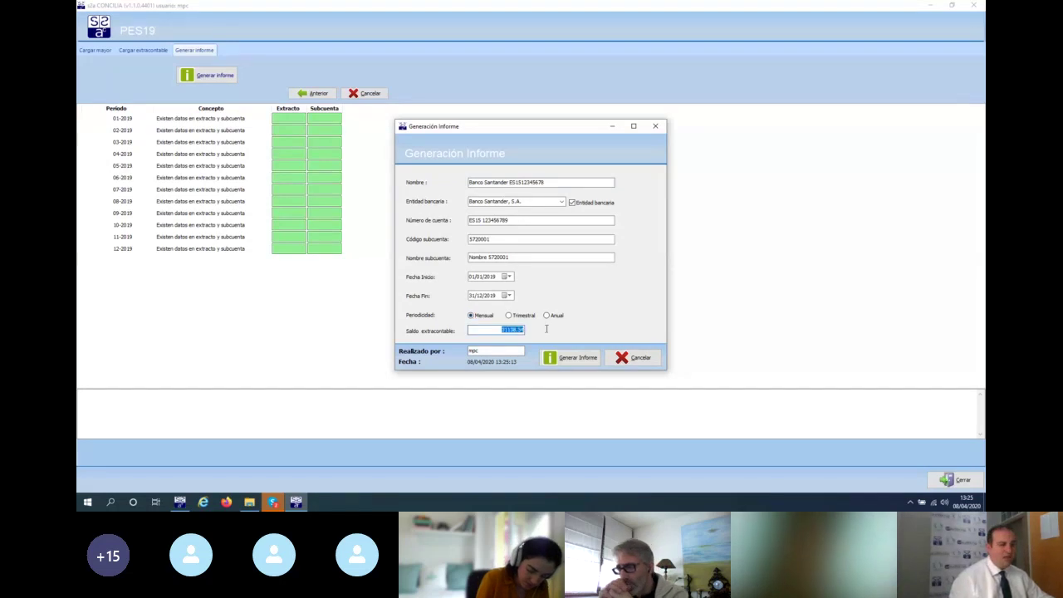
type("125000")
left_click(572, 360)
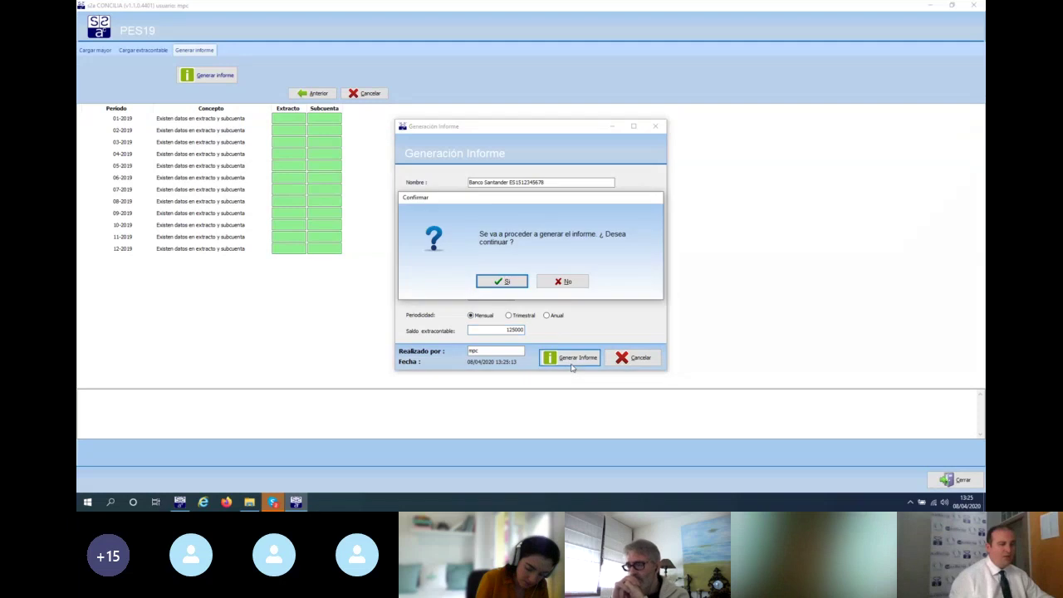
left_click(504, 281)
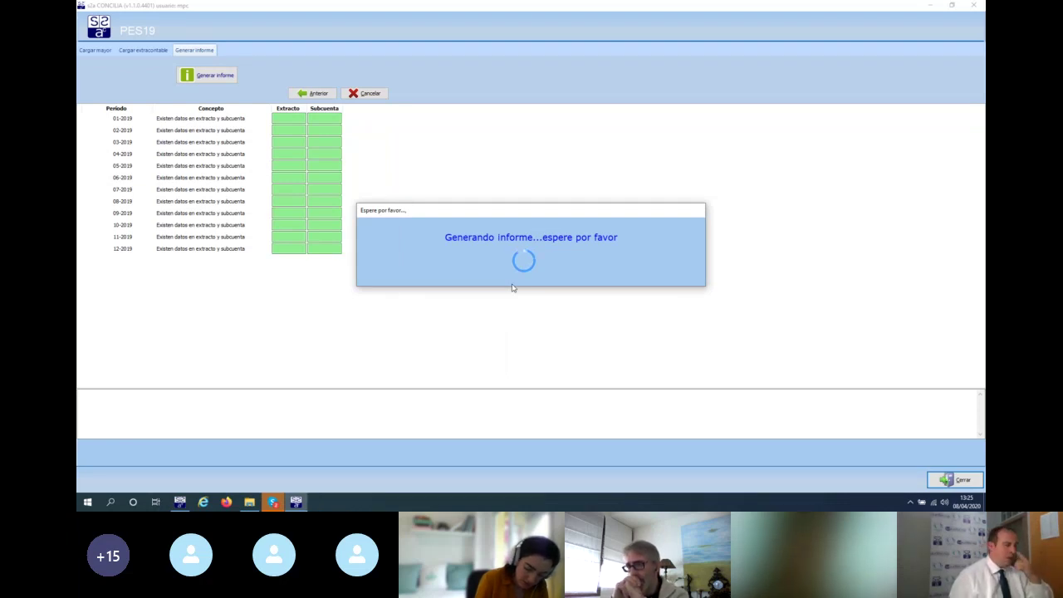
left_click(503, 281)
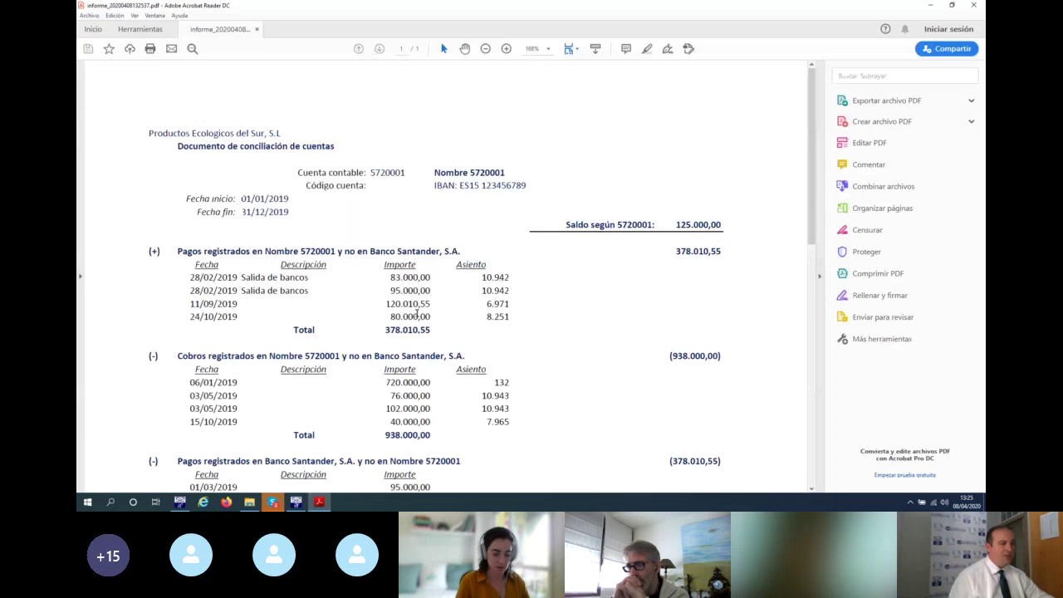
Compare the dates and amounts of payments recorded only in subaccount 5720001 with those recorded only at Banco Santander
left_click_drag(385, 303, 427, 309)
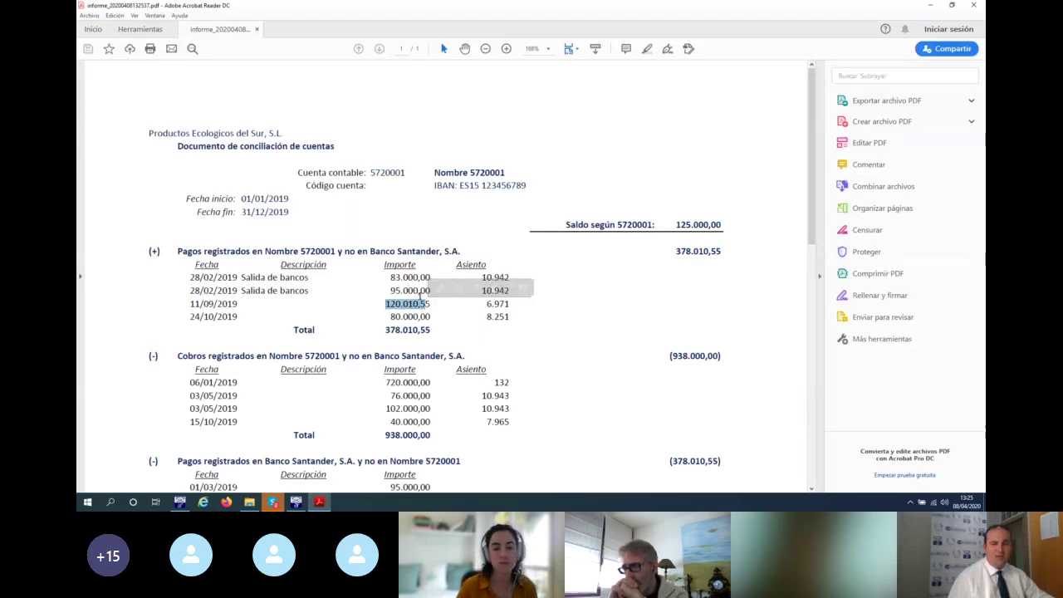
left_click(486, 48)
left_click(485, 49)
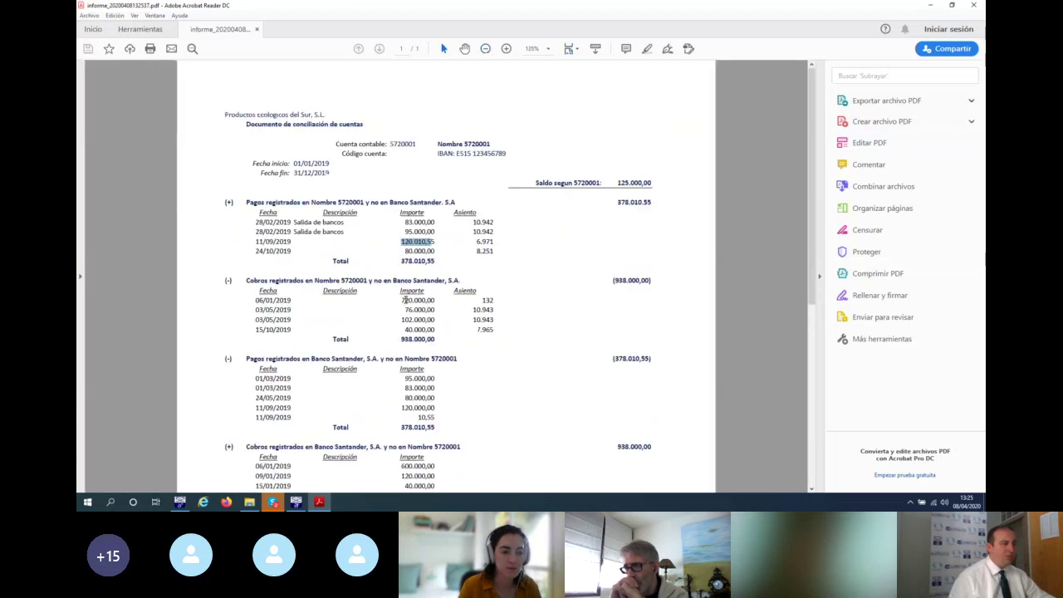
left_click(380, 240)
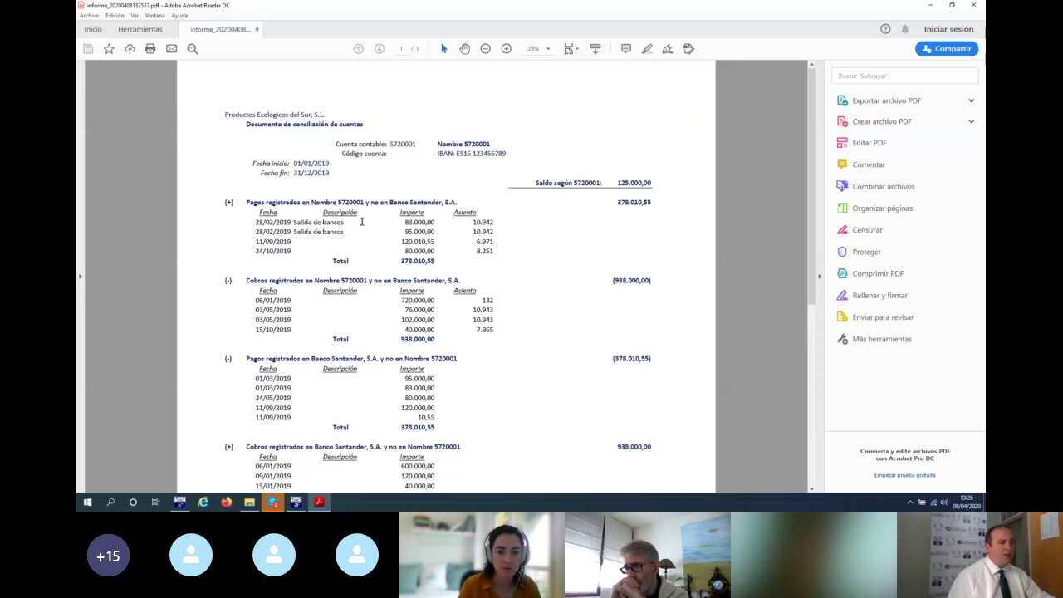
left_click_drag(256, 222, 279, 223)
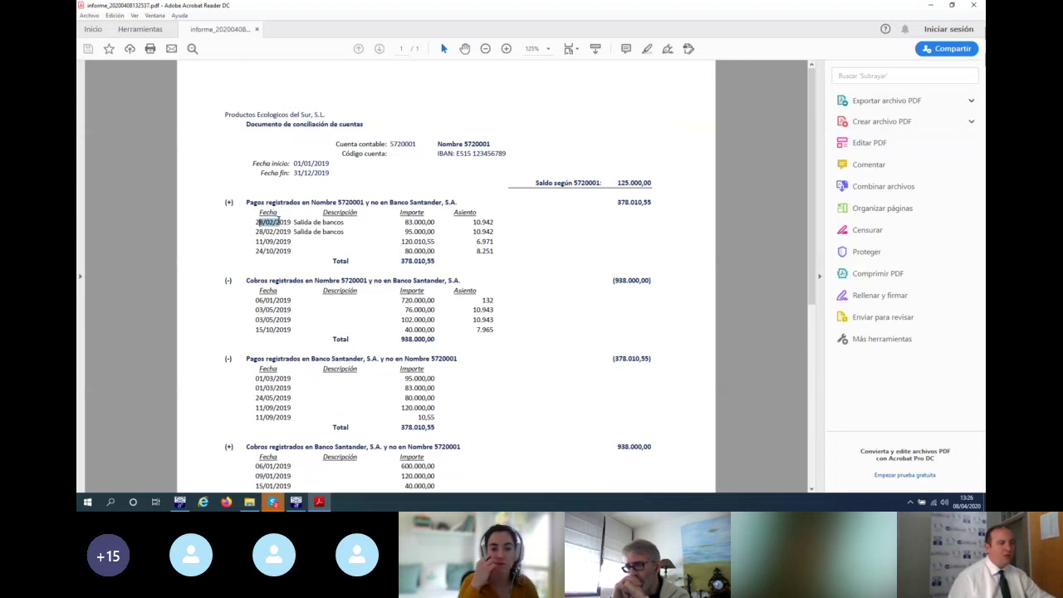
left_click_drag(404, 222, 435, 222)
left_click_drag(263, 231, 280, 232)
left_click_drag(405, 232, 418, 232)
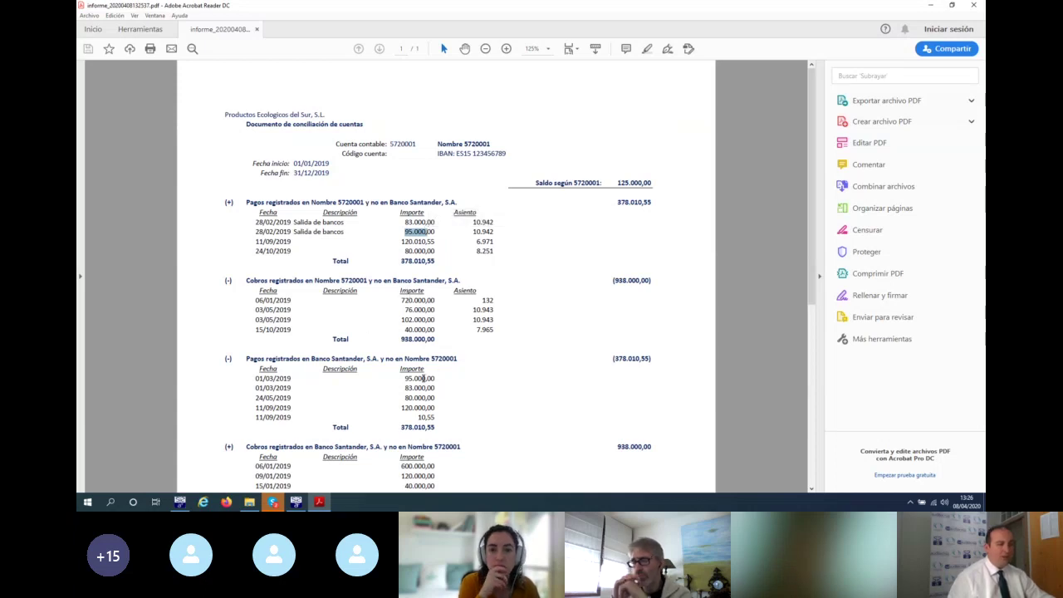
left_click_drag(402, 380, 437, 388)
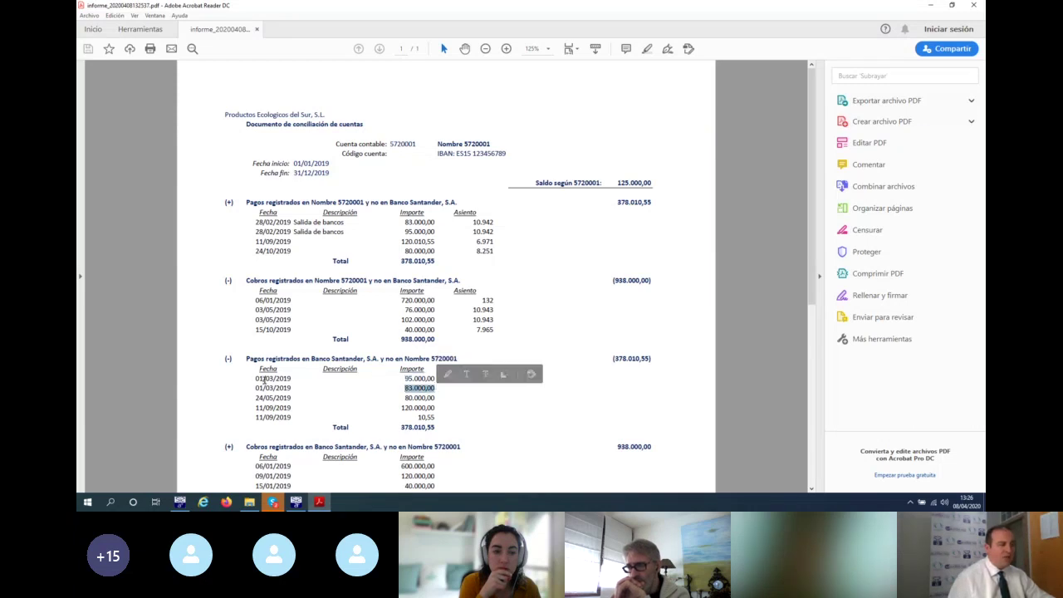
left_click_drag(256, 378, 287, 391)
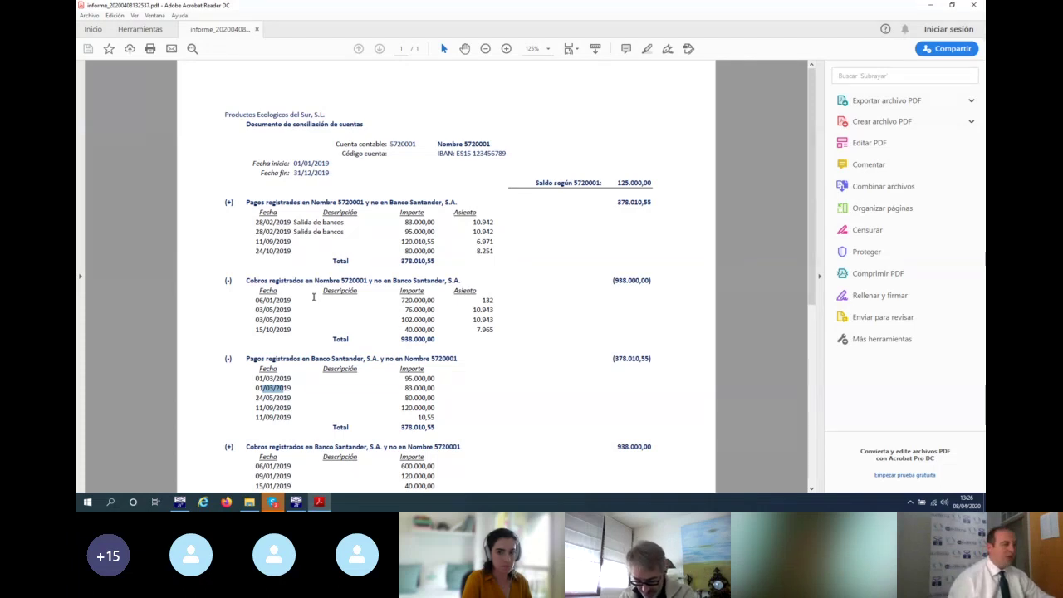
Compare the dates and amounts of receipts recorded only in subaccount 5720001 with those recorded only at Banco Santander
scroll(314, 297, "down", 2)
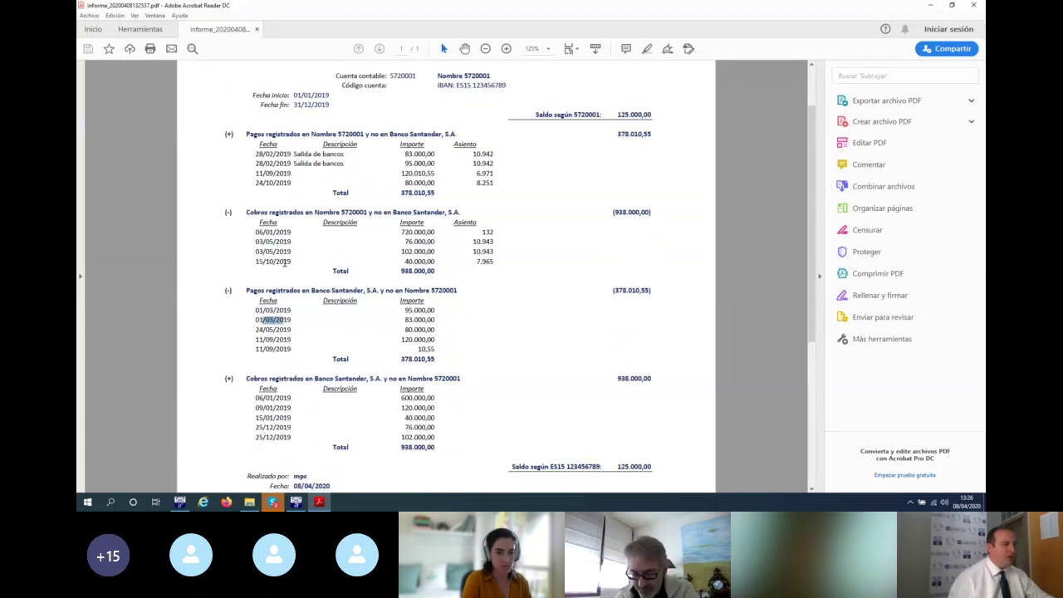
left_click(407, 242)
left_click_drag(407, 242, 428, 251)
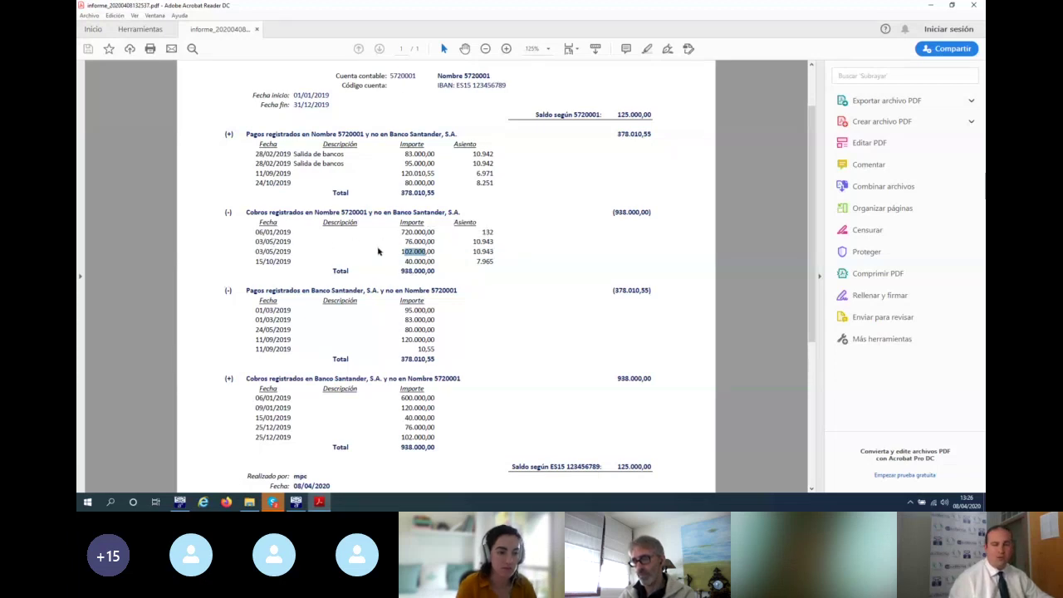
left_click_drag(404, 427, 435, 426)
double_click(406, 437)
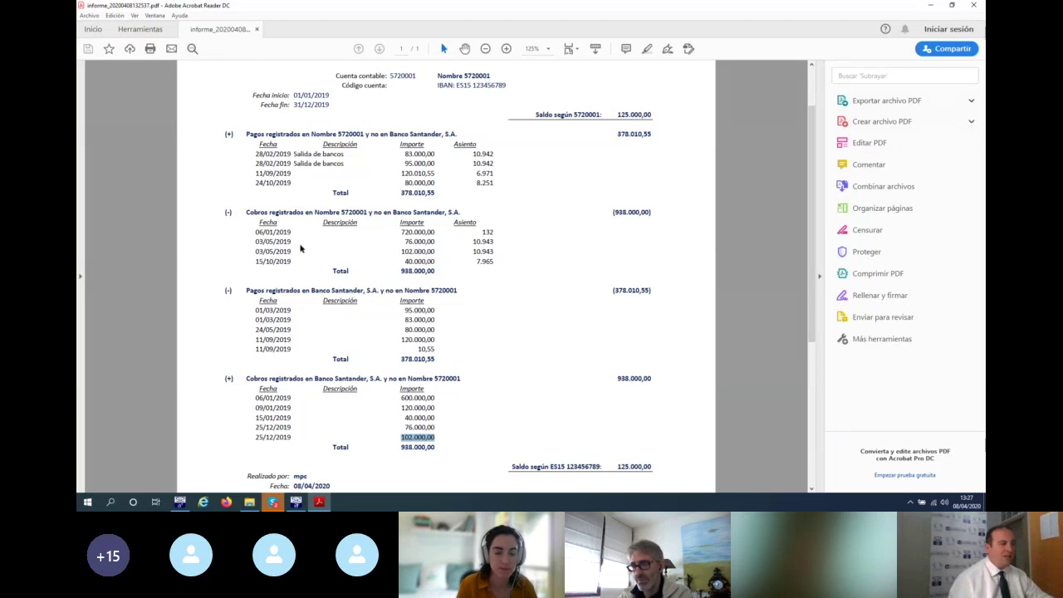
left_click_drag(256, 242, 282, 241)
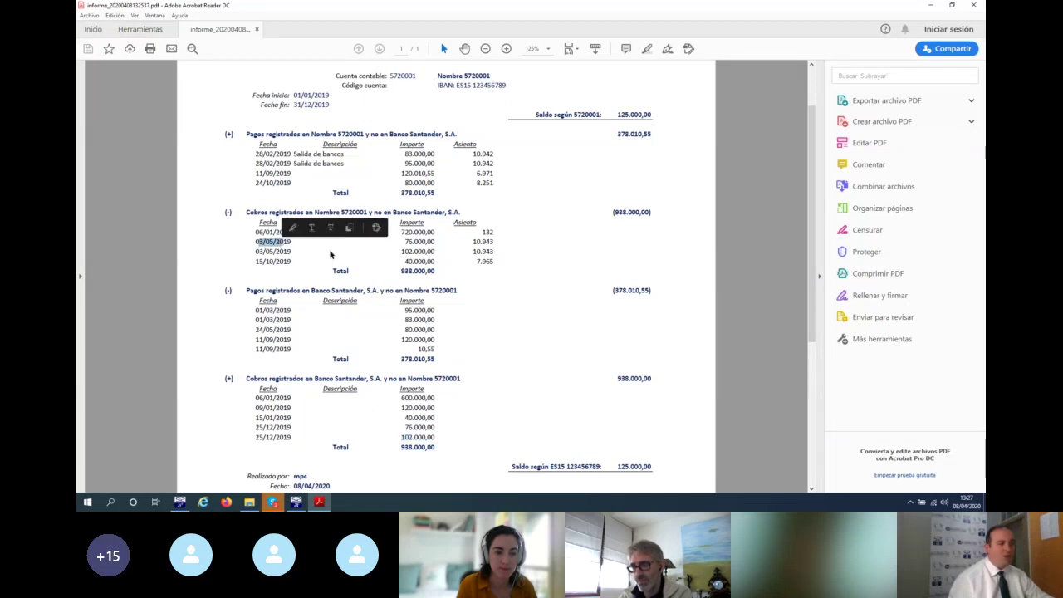
left_click_drag(404, 241, 418, 241)
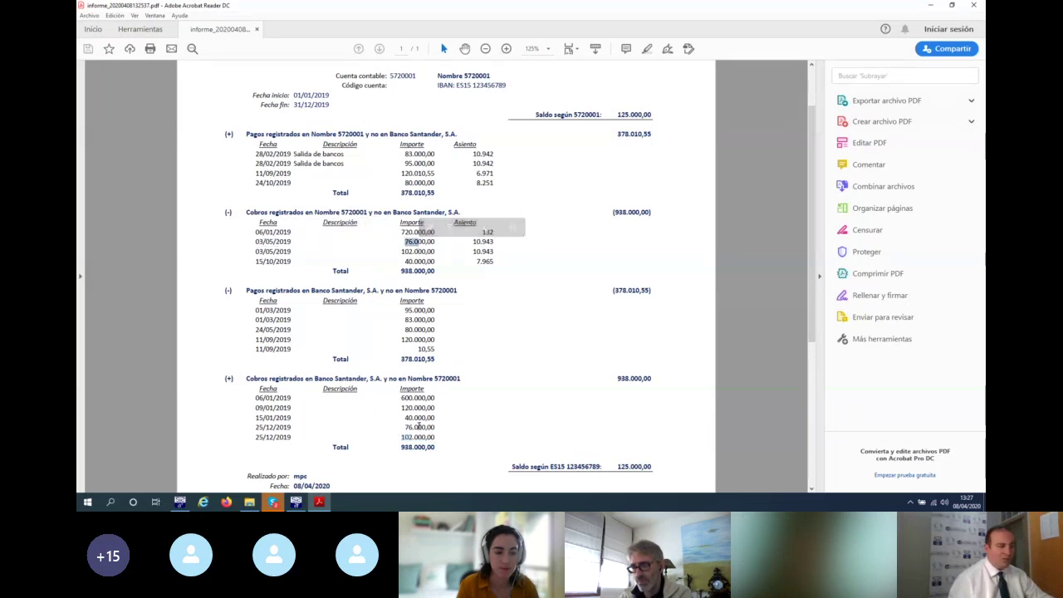
left_click_drag(406, 427, 428, 437)
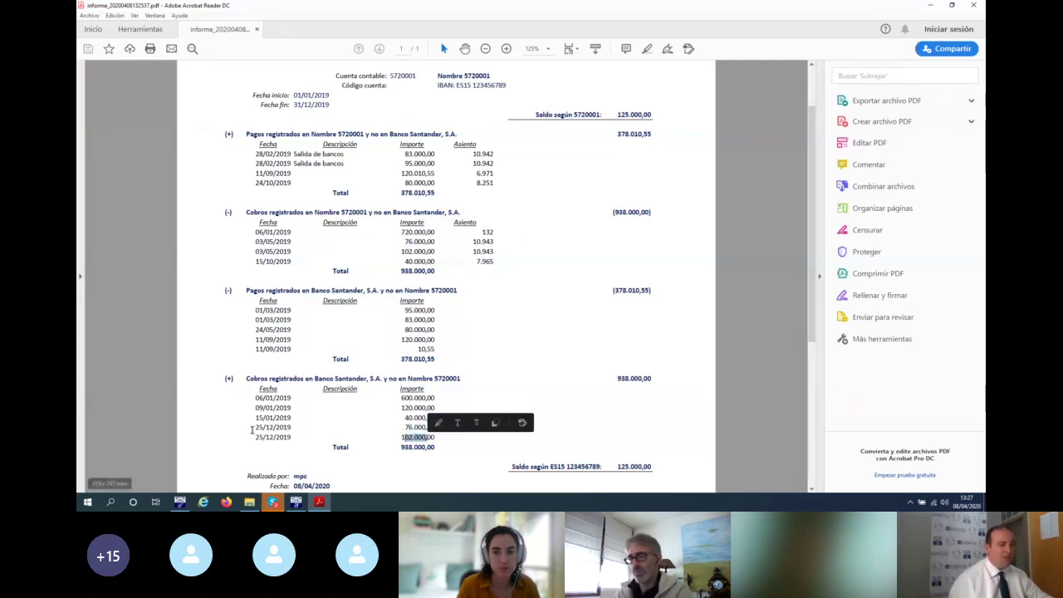
left_click_drag(263, 436, 279, 438)
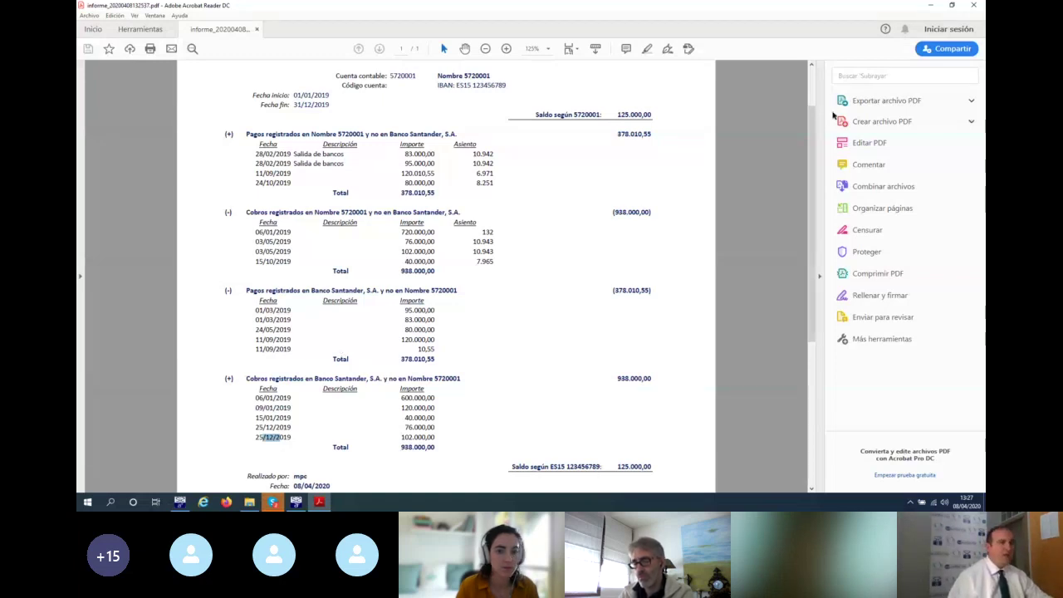
Close the report and Concilia, and open the ledger of subaccount 5720001 from the Tesorería area in s2a+
left_click(974, 7)
left_click(969, 6)
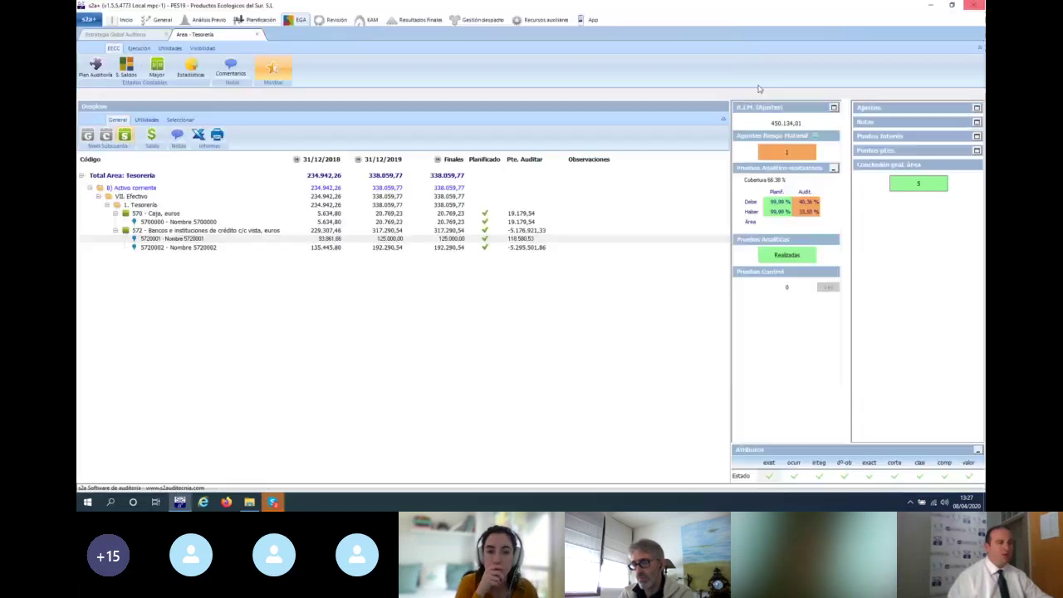
left_click(174, 240)
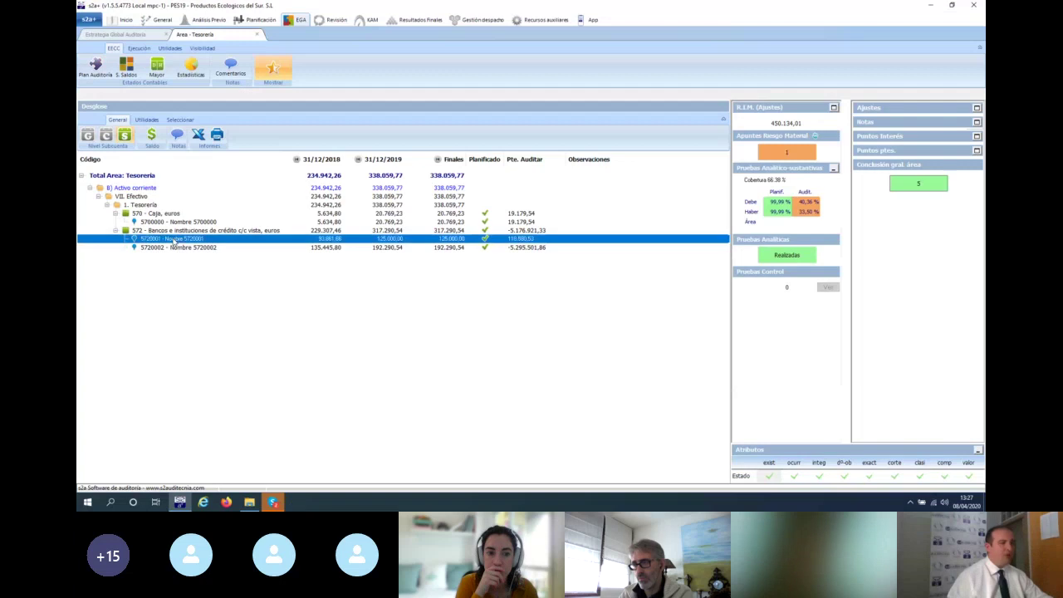
double_click(170, 239)
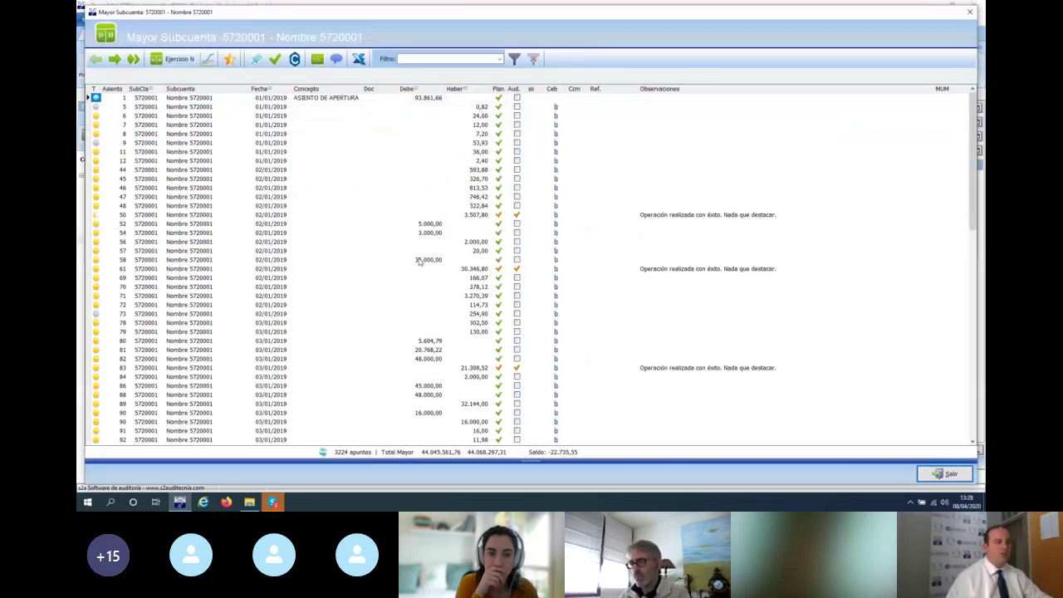
Examine the January 2019 entries in subaccount 5720001's ledger for their reconciliation marks
left_click(467, 125)
key("Down")
key("Down")
key("Down")
key("Down")
key("Down")
key("Down")
key("Down")
key("Down")
key("Down")
key("Down")
key("Down")
key("Down")
key("Down")
key("Down")
key("Down")
key("Down")
key("Down")
key("Down")
key("Down")
key("Down")
key("Down")
key("Down")
key("Down")
key("Down")
key("Down")
key("Down")
key("Down")
key("Down")
key("Down")
key("Down")
key("Down")
key("Down")
key("Down")
key("Down")
key("Down")
key("Down")
key("Down")
key("Down")
key("Down")
key("Down")
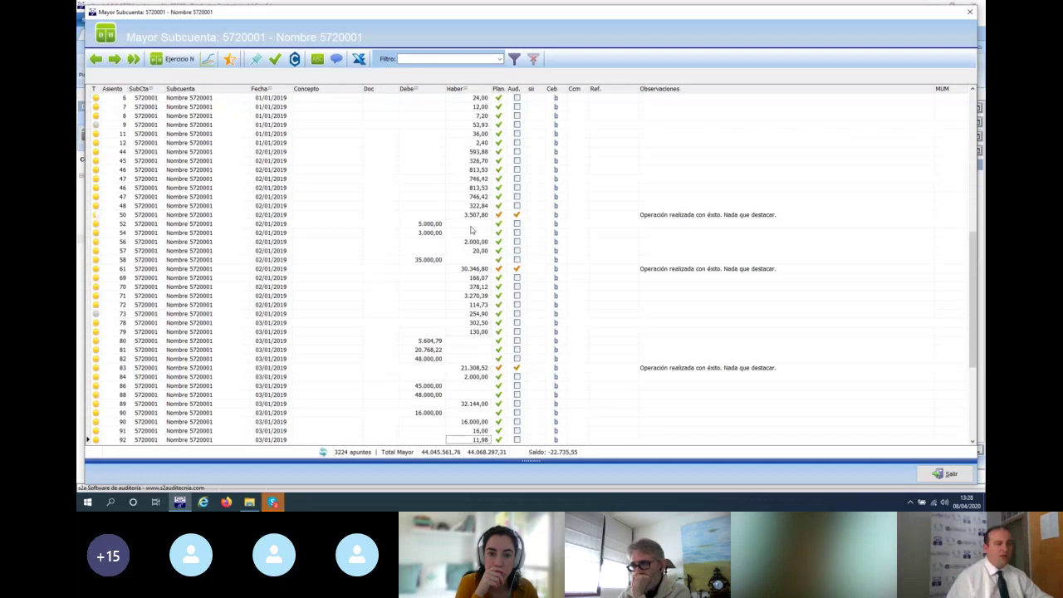
key("Down")
key("Down")
key("Down")
key("Down")
key("Down")
key("Down")
key("Down")
key("Down")
key("Down")
key("Down")
key("Down")
key("Down")
key("Down")
key("Down")
key("Down")
key("Down")
key("Down")
key("Down")
key("Down")
key("Down")
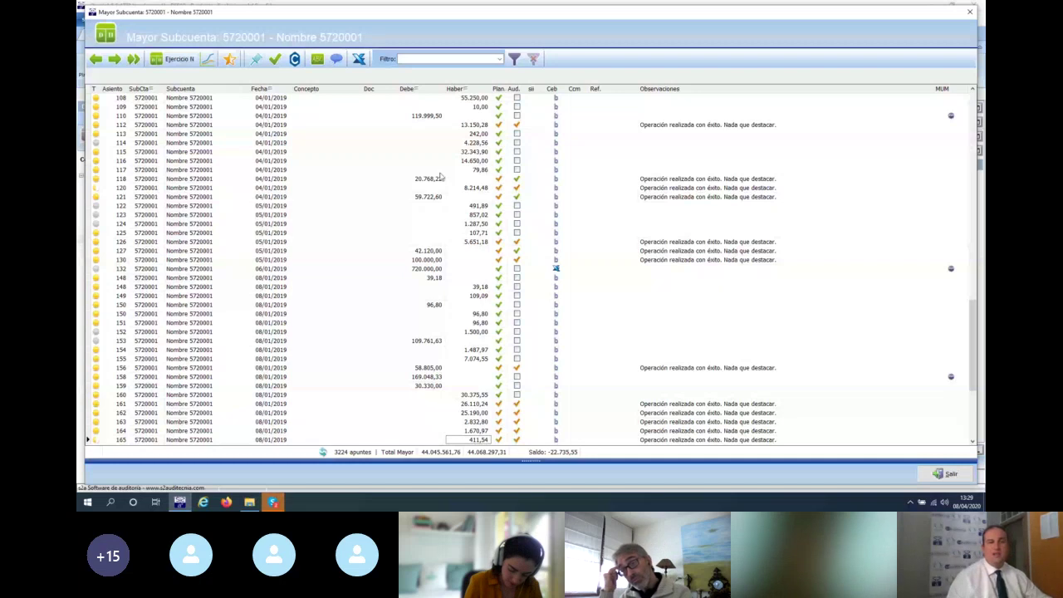
Switch the ledger to Ejercicio N+1 (A. Post) and open its entries in Concilia
left_click(172, 59)
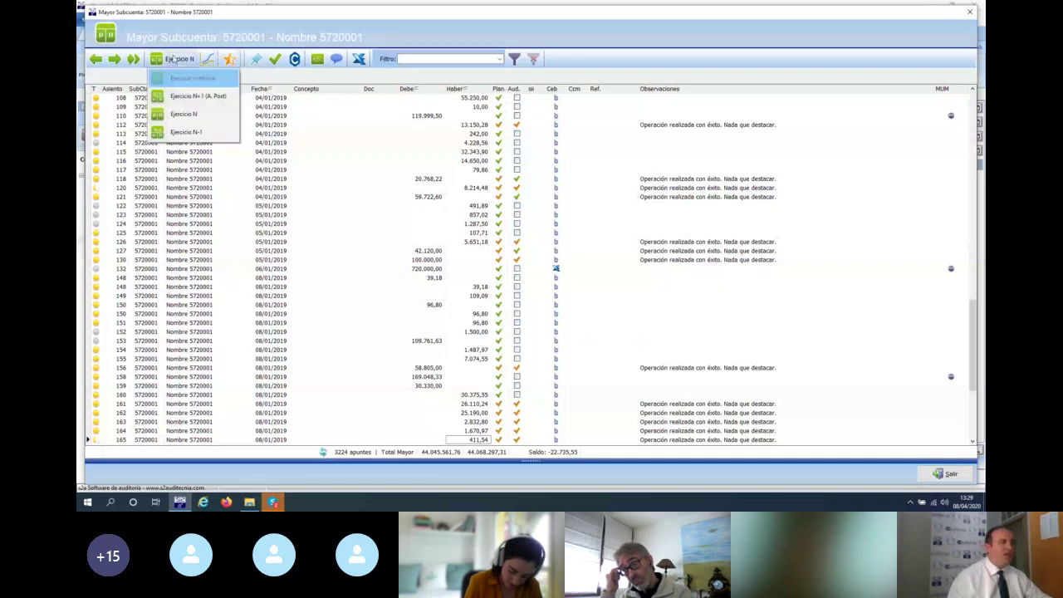
left_click(186, 96)
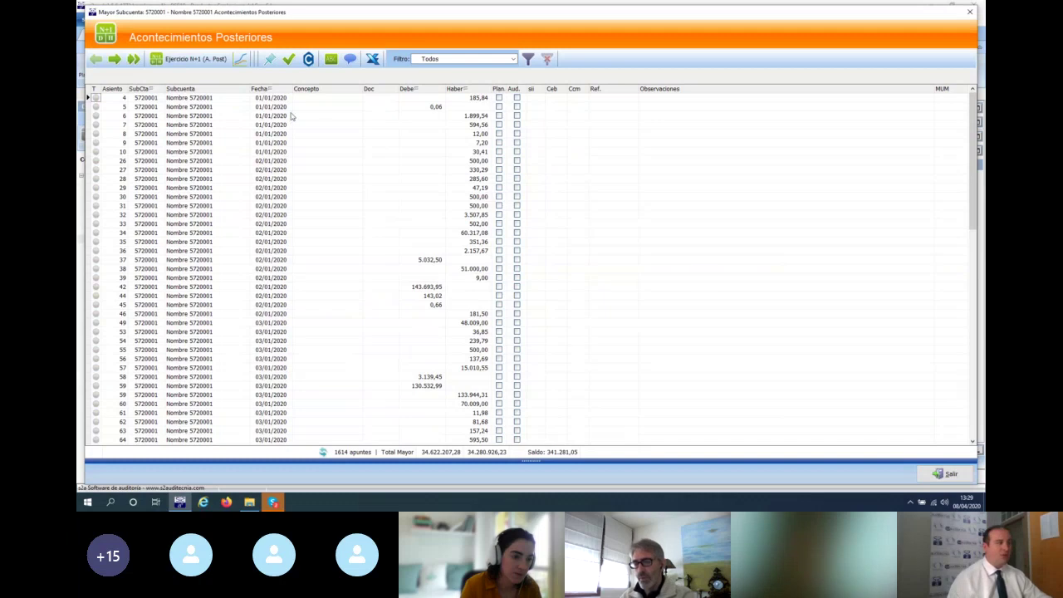
left_click(308, 60)
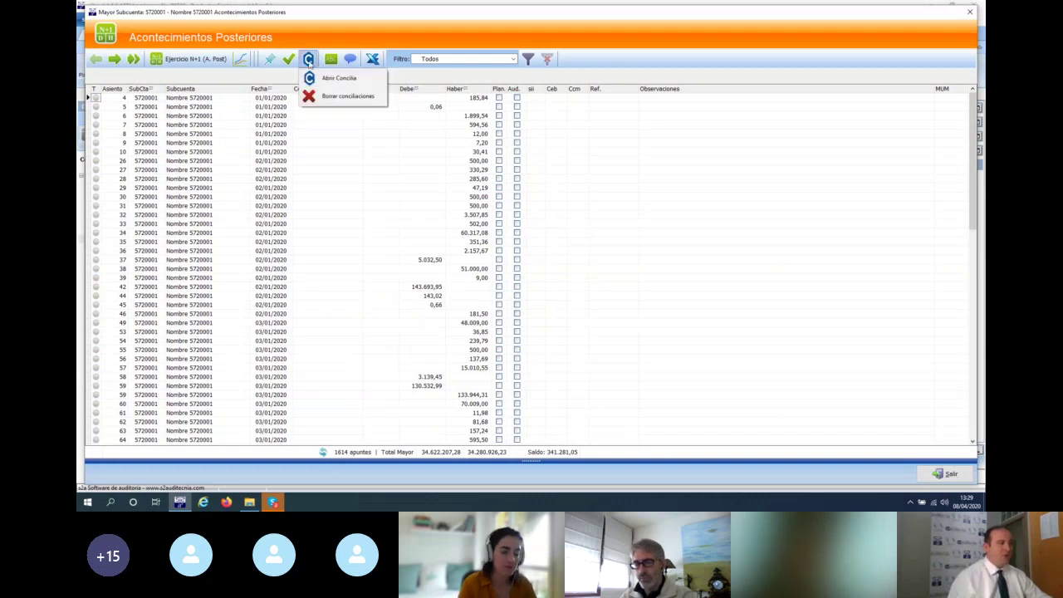
left_click(338, 77)
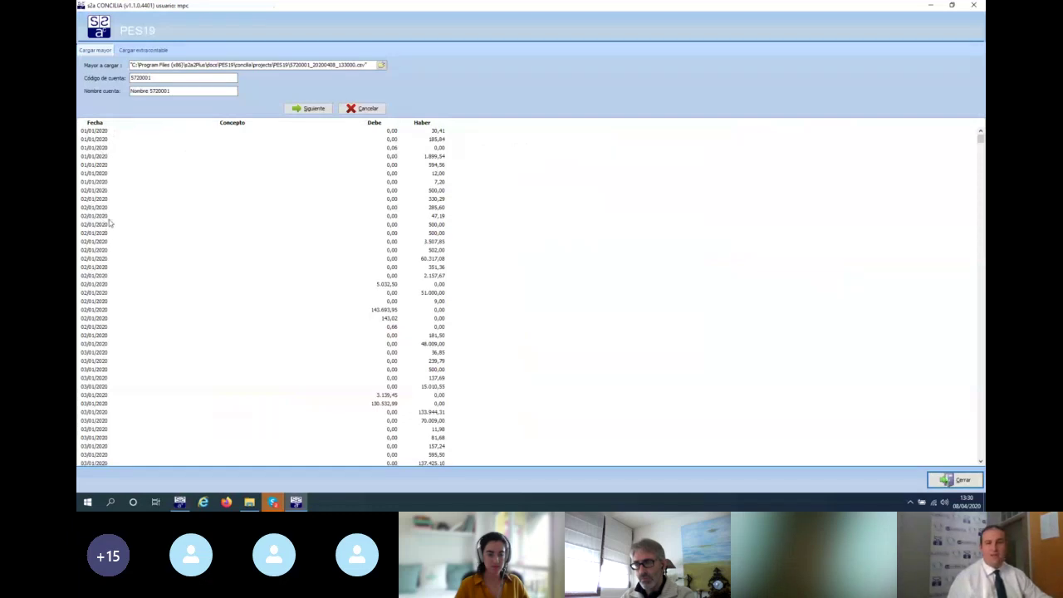
Accept the loaded 2020 ledger and select the file Extracto 2 - 572.1 - Apost.csv as the bank statement
left_click(300, 113)
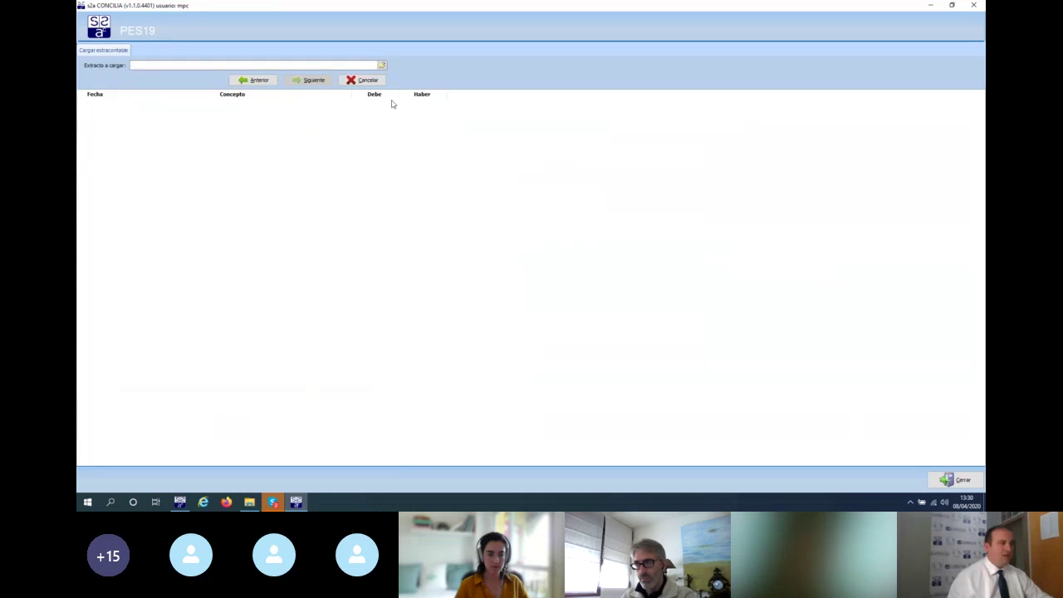
left_click(381, 65)
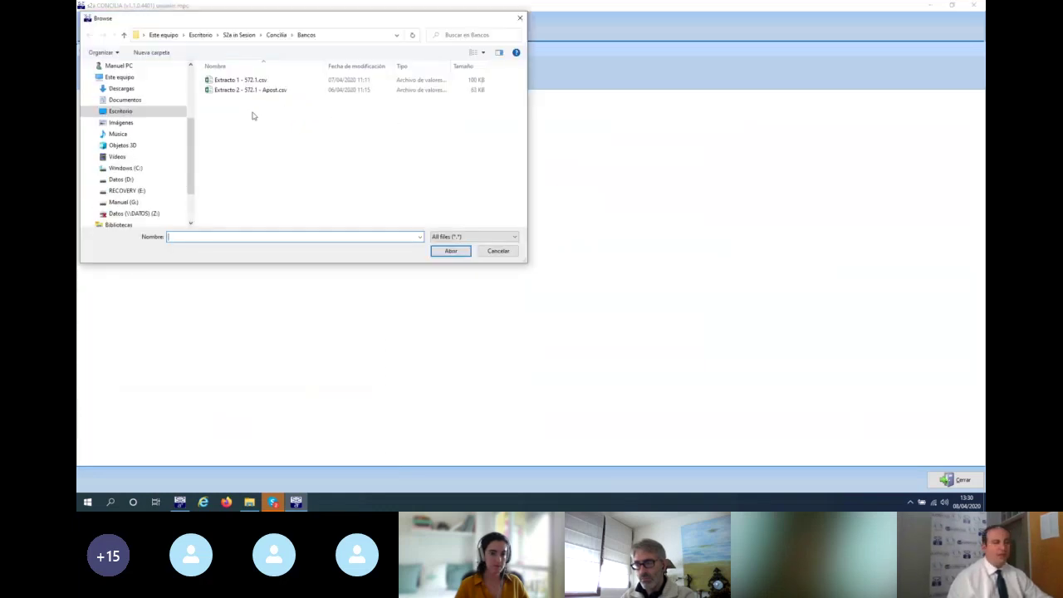
double_click(234, 89)
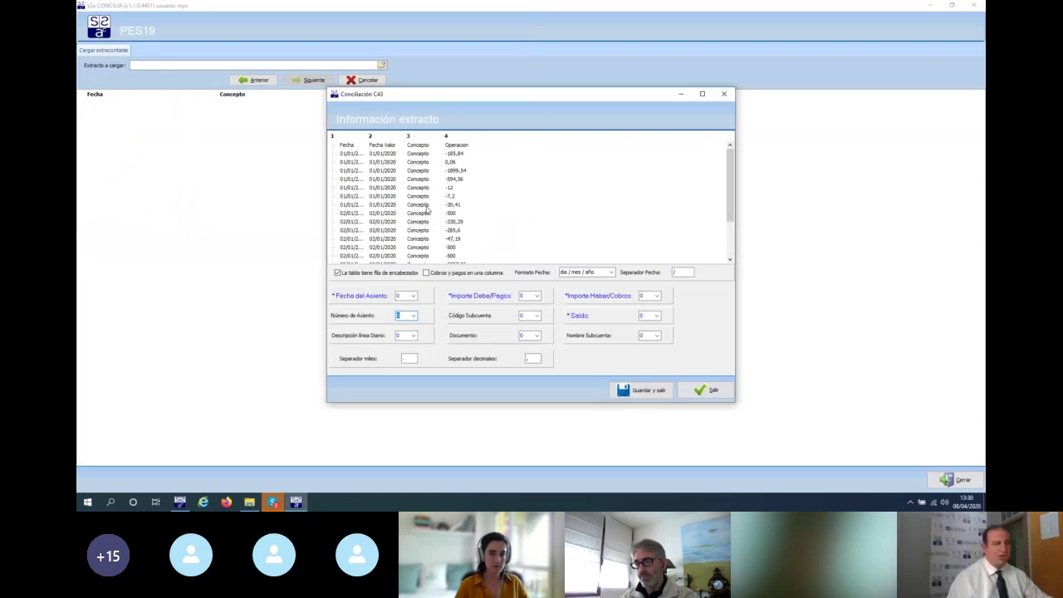
Map the date to column 1, combined receipts and payments amount to column 4 and line description to column 3, saving the mapping
left_click(414, 296)
left_click(408, 312)
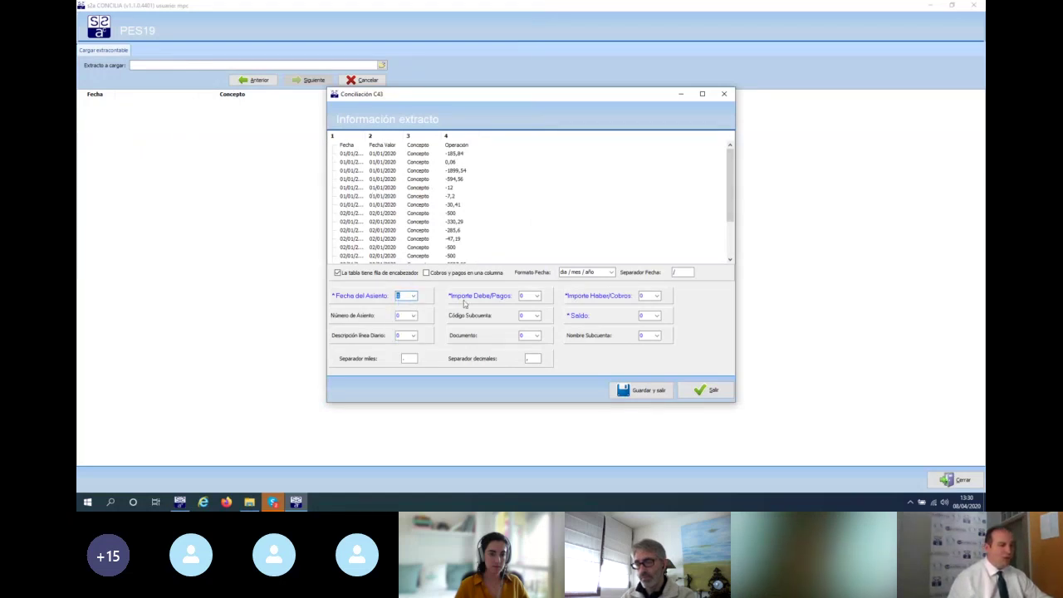
left_click(426, 273)
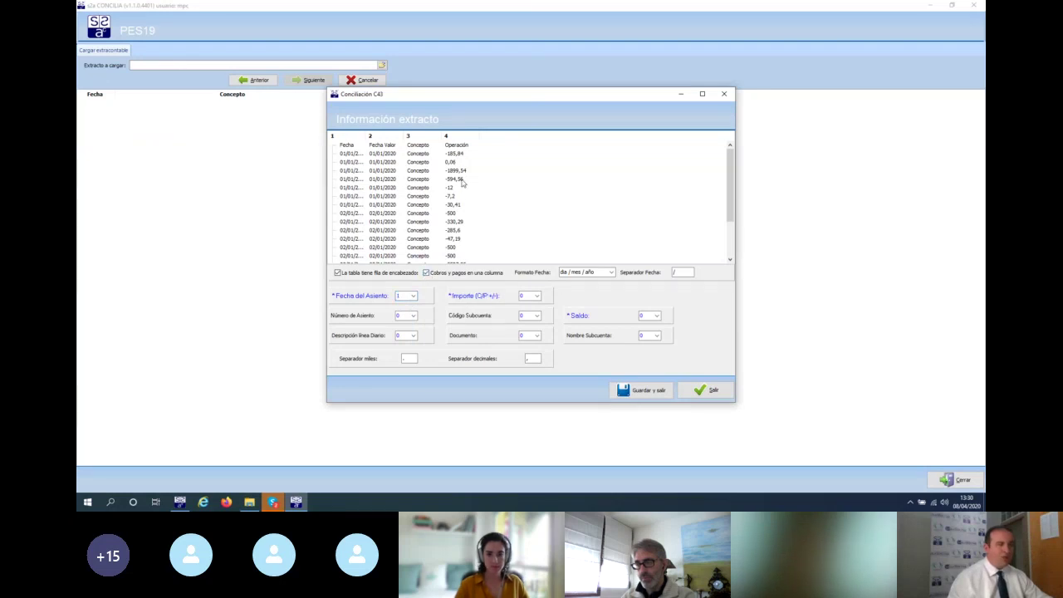
left_click(537, 296)
left_click(528, 324)
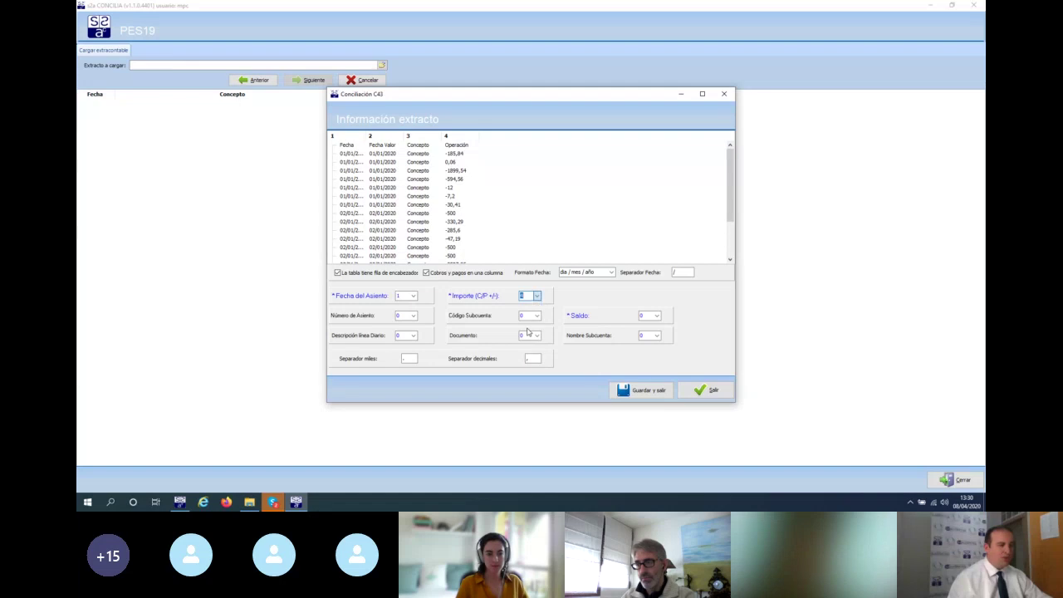
left_click(414, 336)
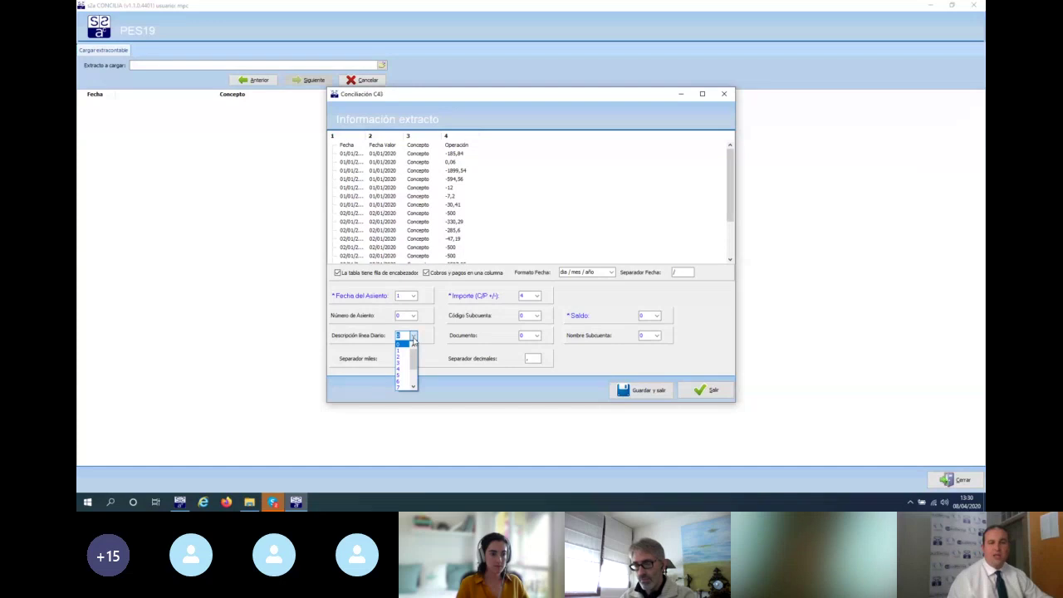
left_click(405, 361)
left_click(627, 390)
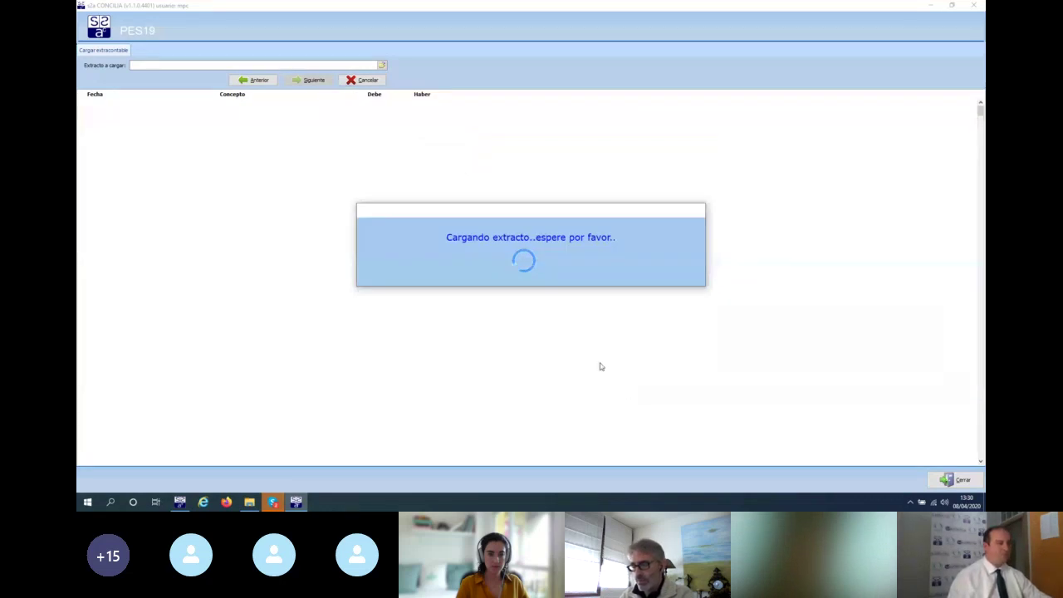
Set the statement's bank to Banco Santander, S.A., fill in the account number, and continue to report generation
left_click(172, 77)
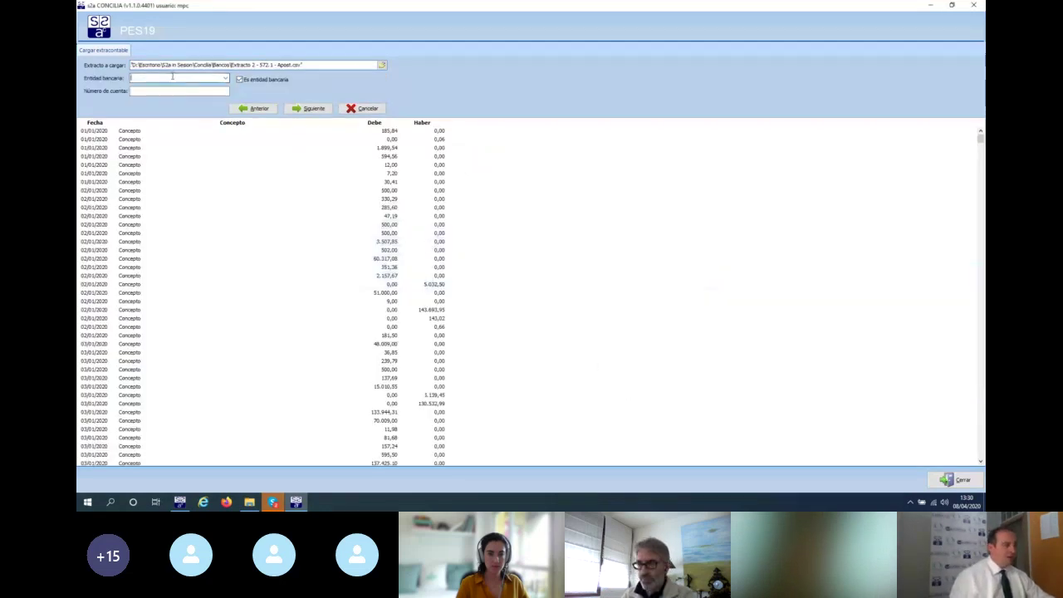
type("banc")
type("o santander, S.A.")
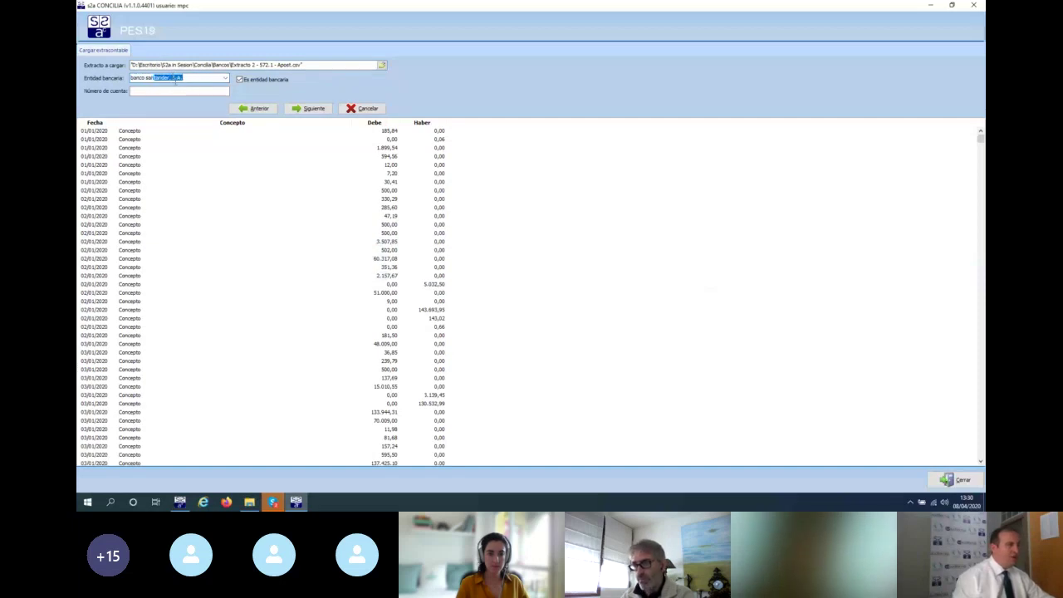
key("Tab")
type("ES15 123456789")
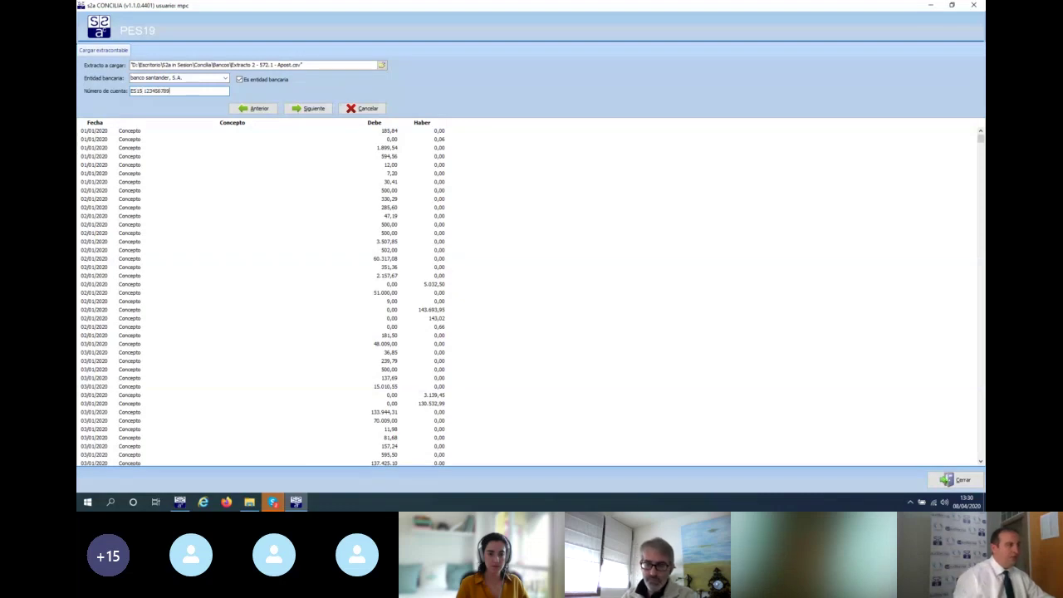
left_click(312, 109)
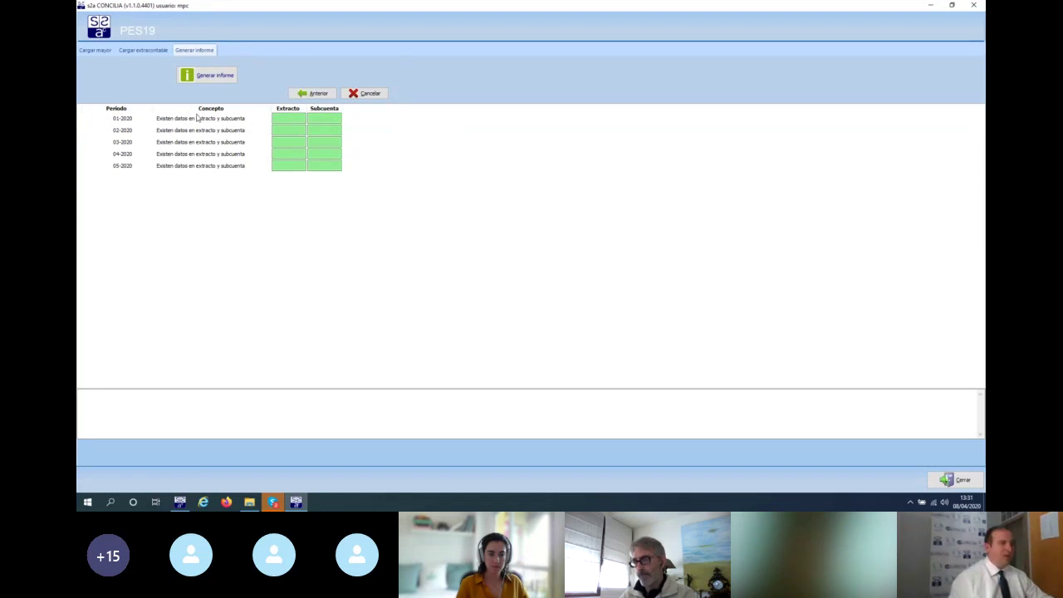
Start the 2020 reconciliation report and name it Banco Santander followed by the account number and N+1
left_click(207, 79)
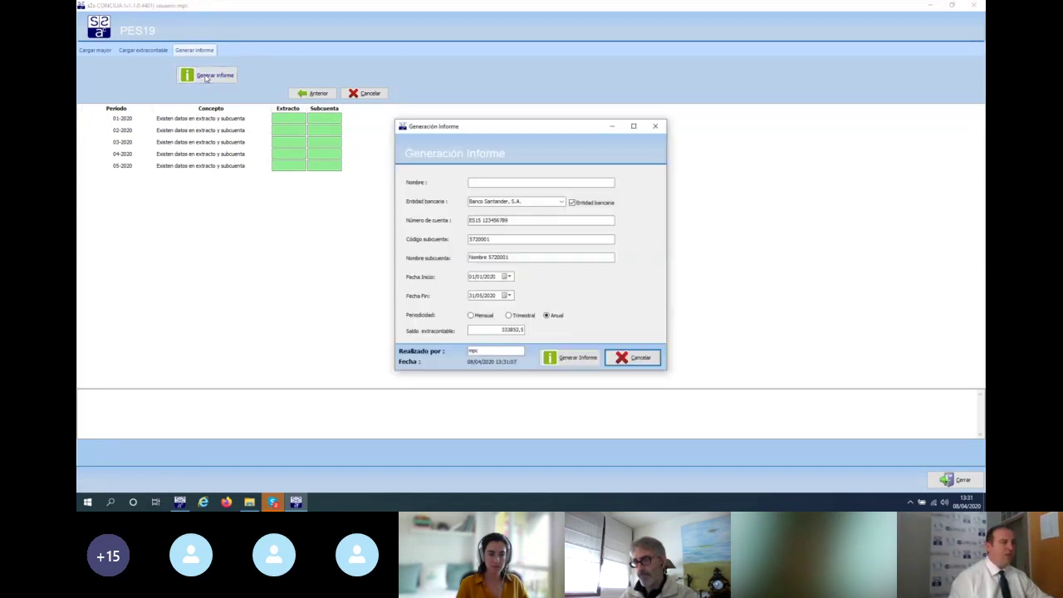
left_click(503, 182)
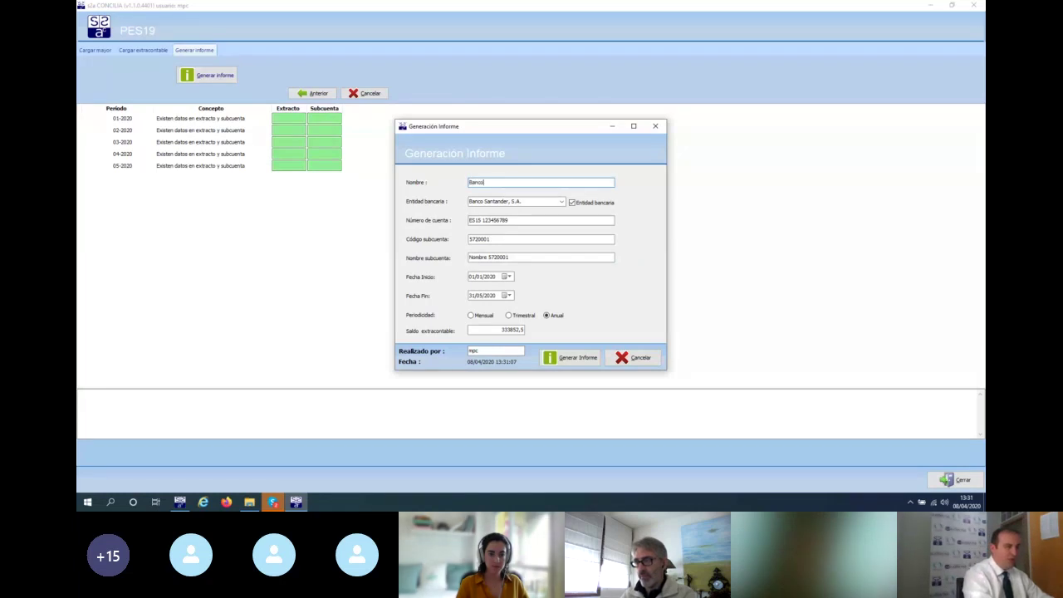
type("Banco Sana")
key("BackSpace")
type("tander ES1512345678")
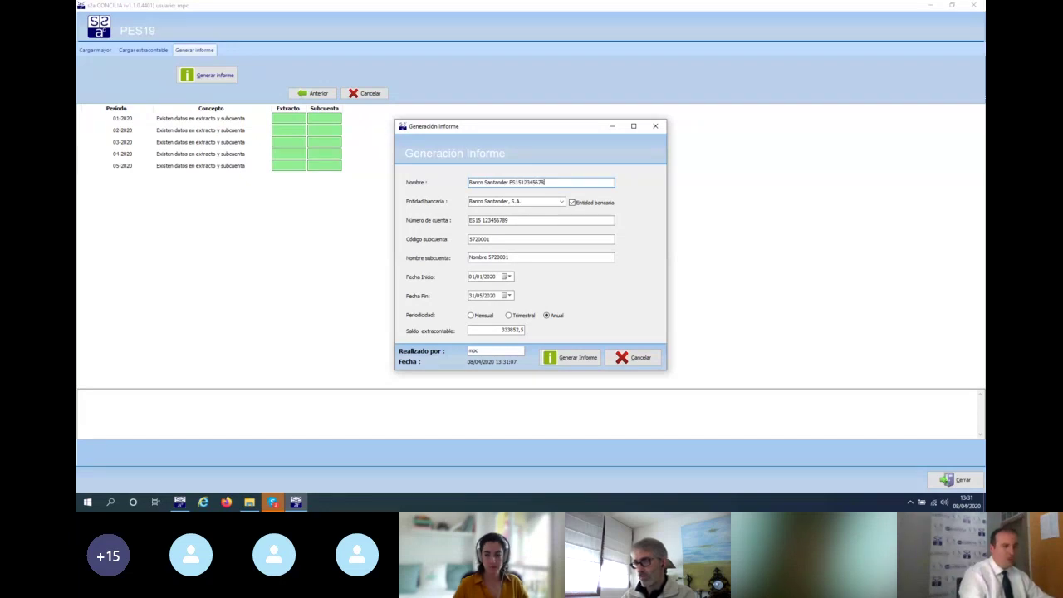
type(" Nº")
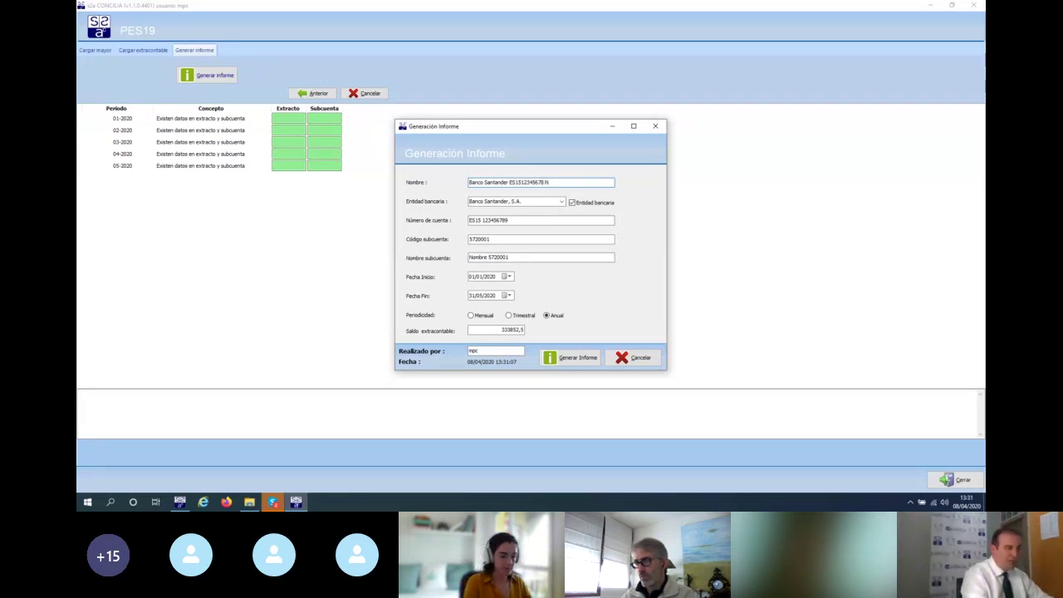
type("1")
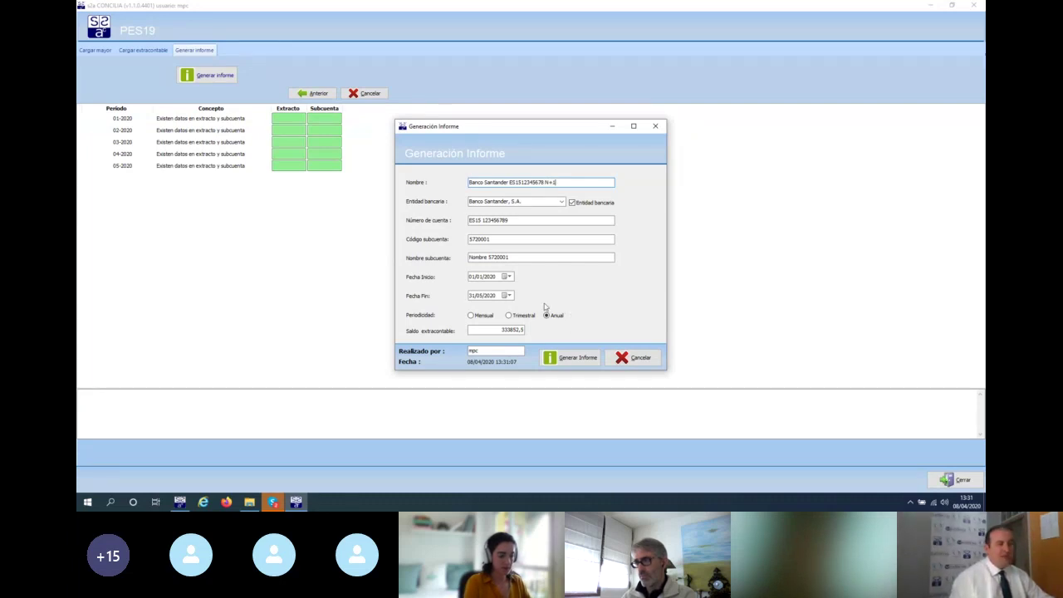
Generate the annual reconciliation report for 01/01/2020 to 31/05/2020 and open its PDF
left_click(572, 359)
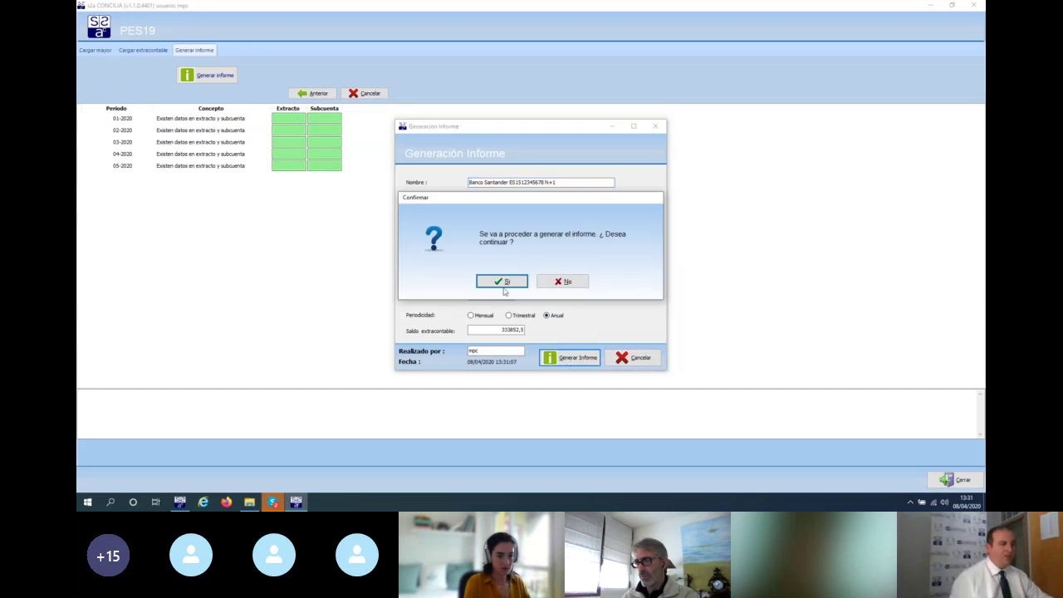
left_click(503, 284)
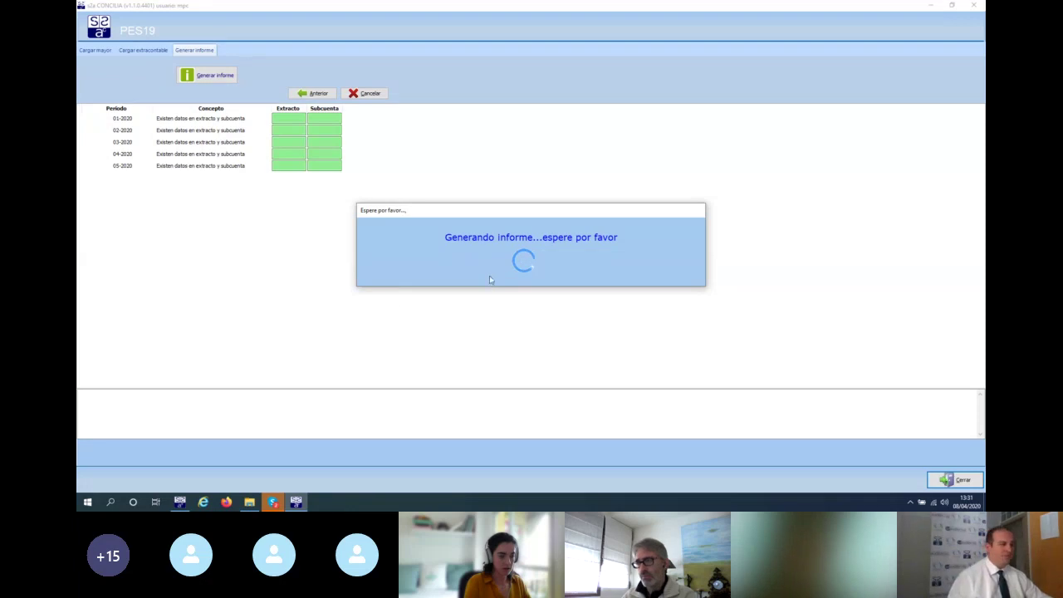
left_click(496, 280)
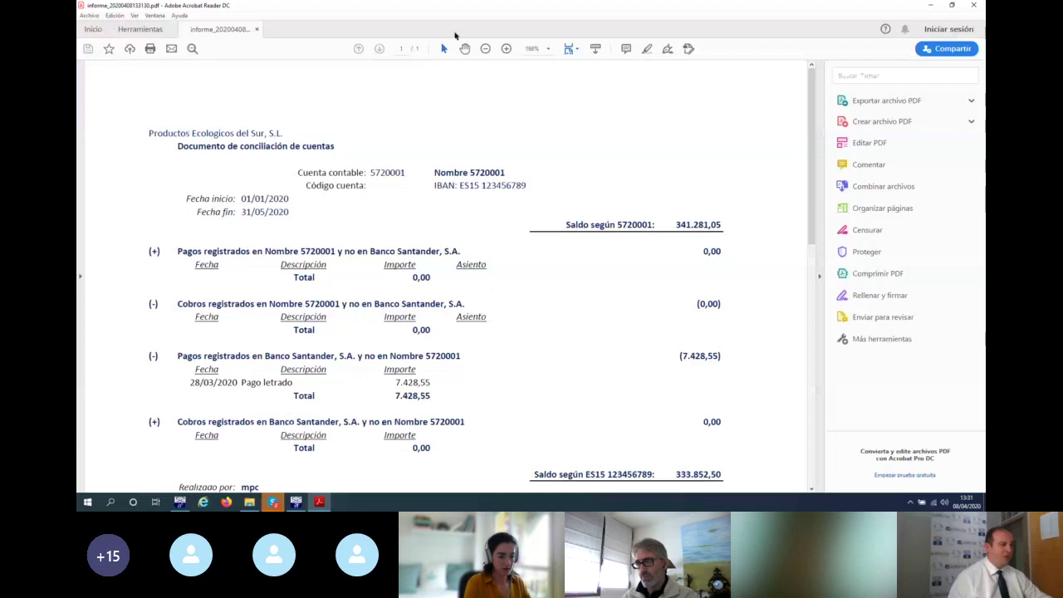
Examine the payment recorded by Banco Santander but missing from subaccount 5720001 in the report, and close the PDF
left_click(485, 48)
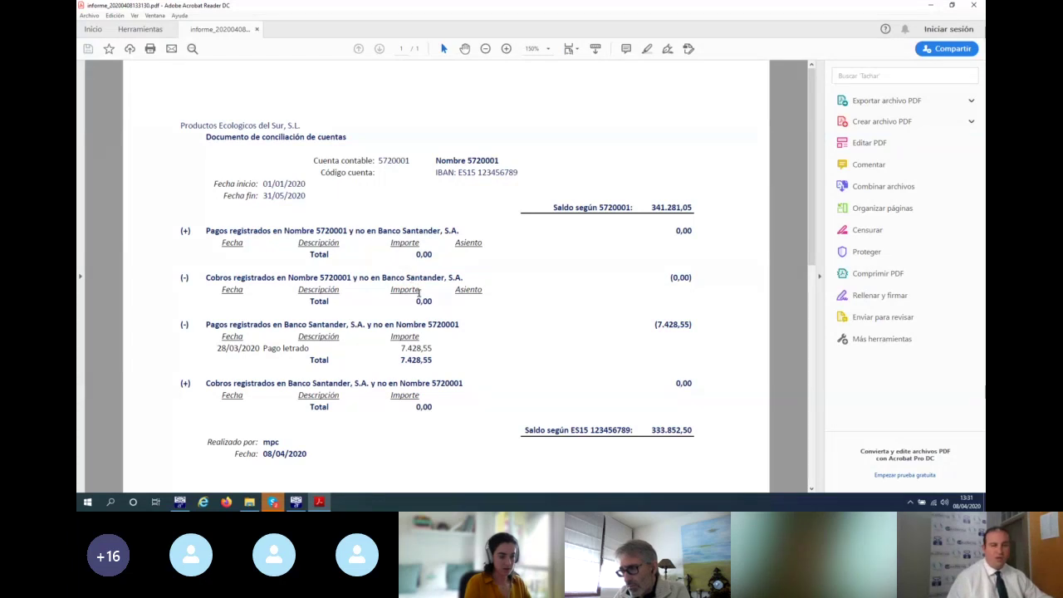
left_click_drag(435, 359, 396, 352)
double_click(398, 350)
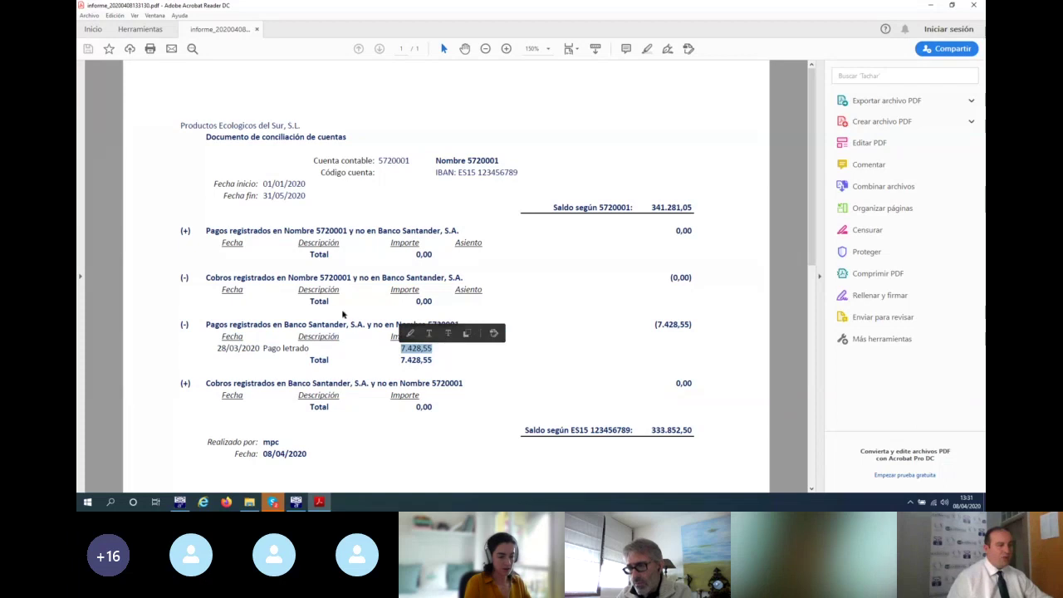
left_click(586, 343)
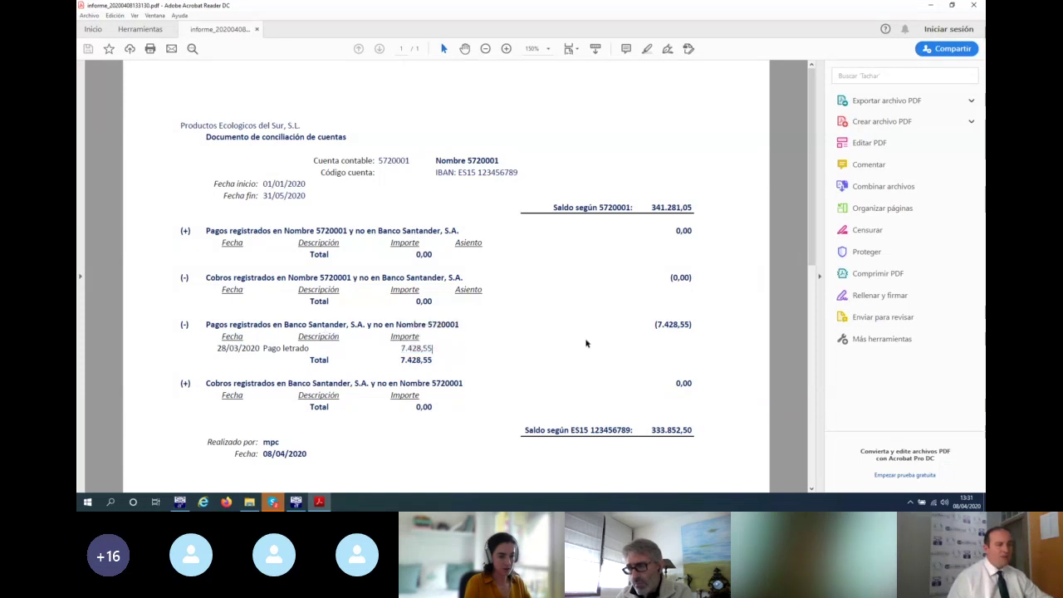
left_click_drag(462, 325, 374, 320)
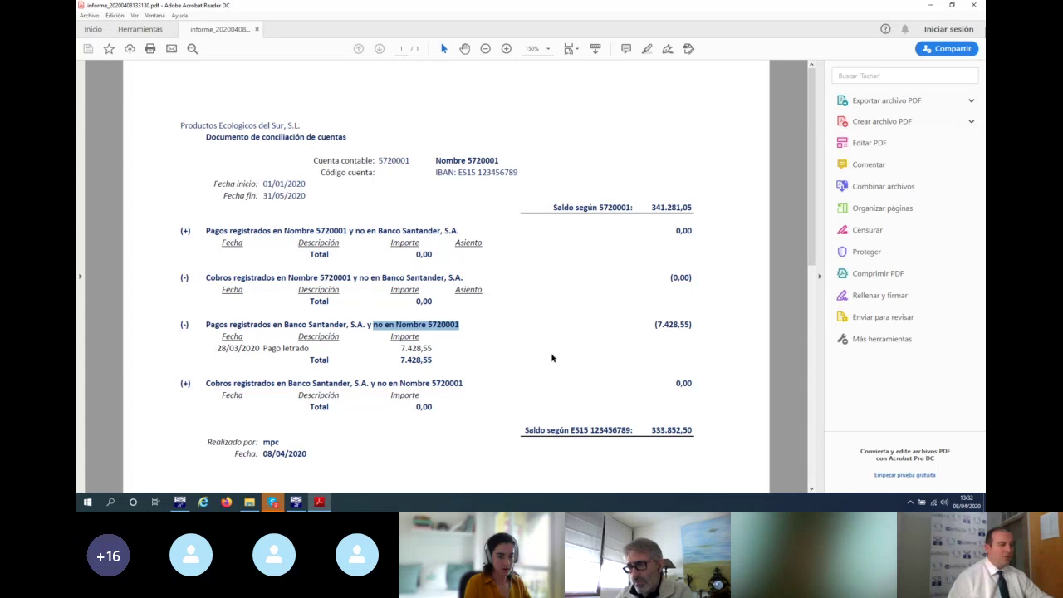
left_click_drag(433, 348, 265, 349)
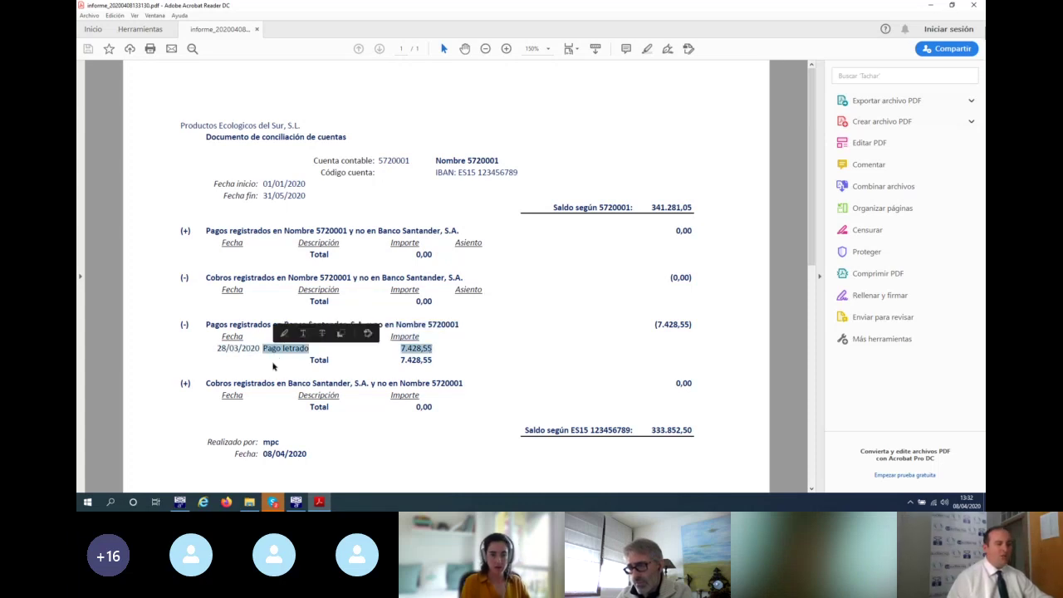
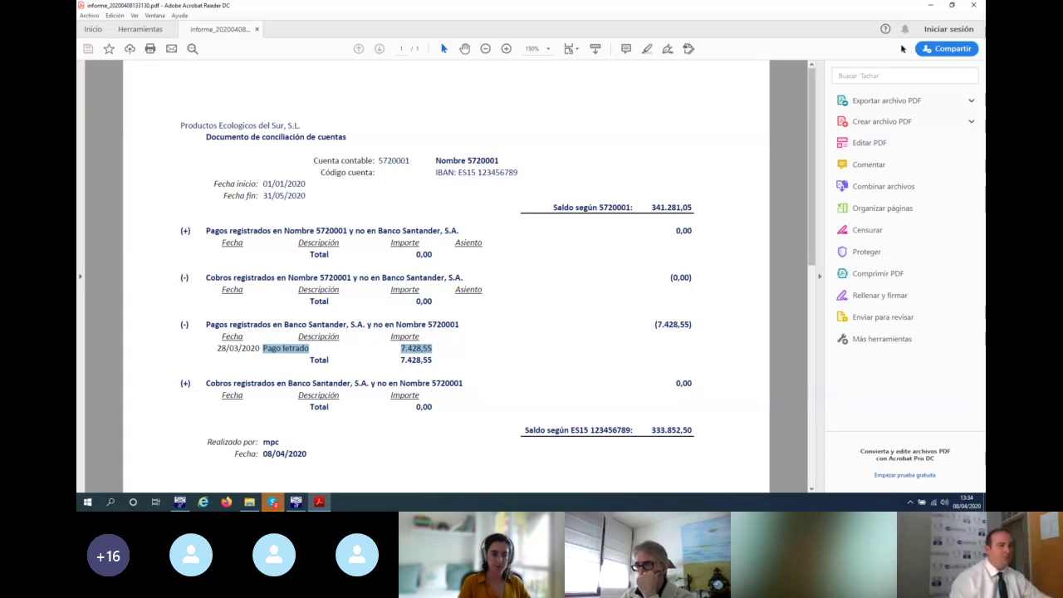
left_click(975, 5)
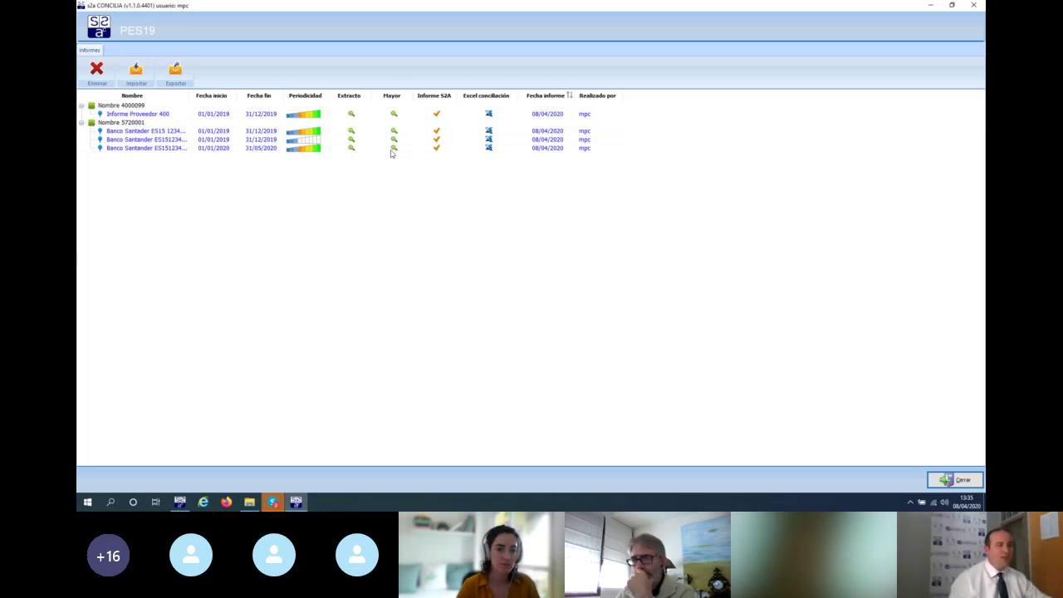
Exit Concilia's report list and switch from the Tesorería area to the Proveedores area in s2a+
left_click(437, 149)
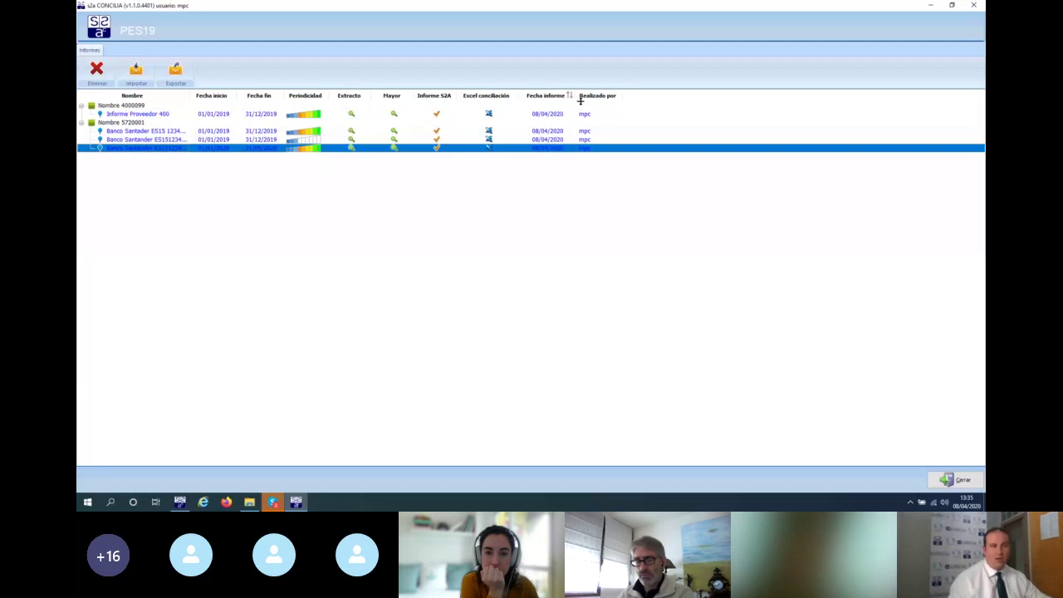
left_click(973, 6)
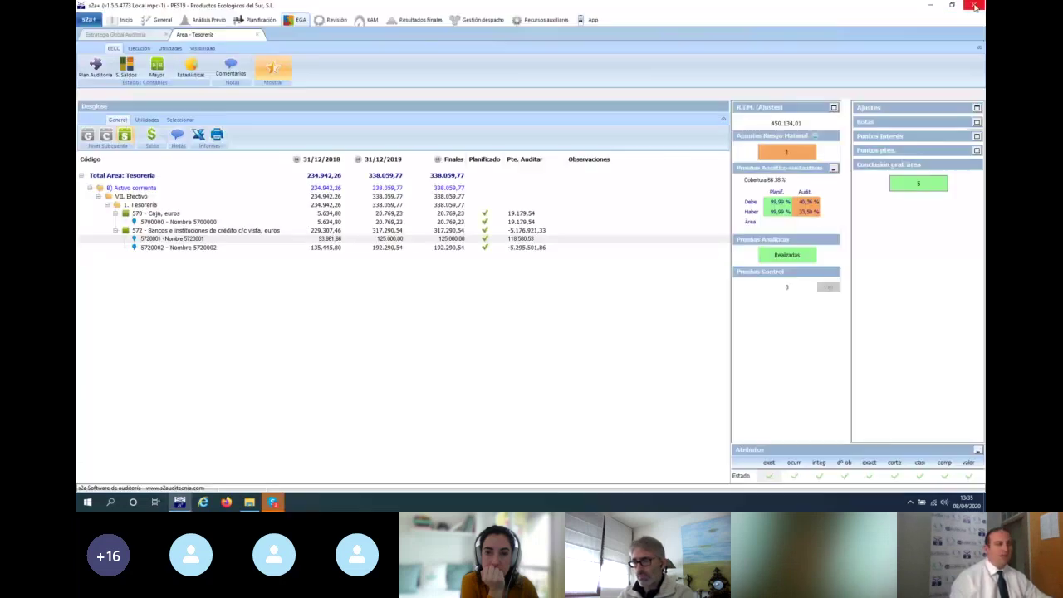
left_click(256, 35)
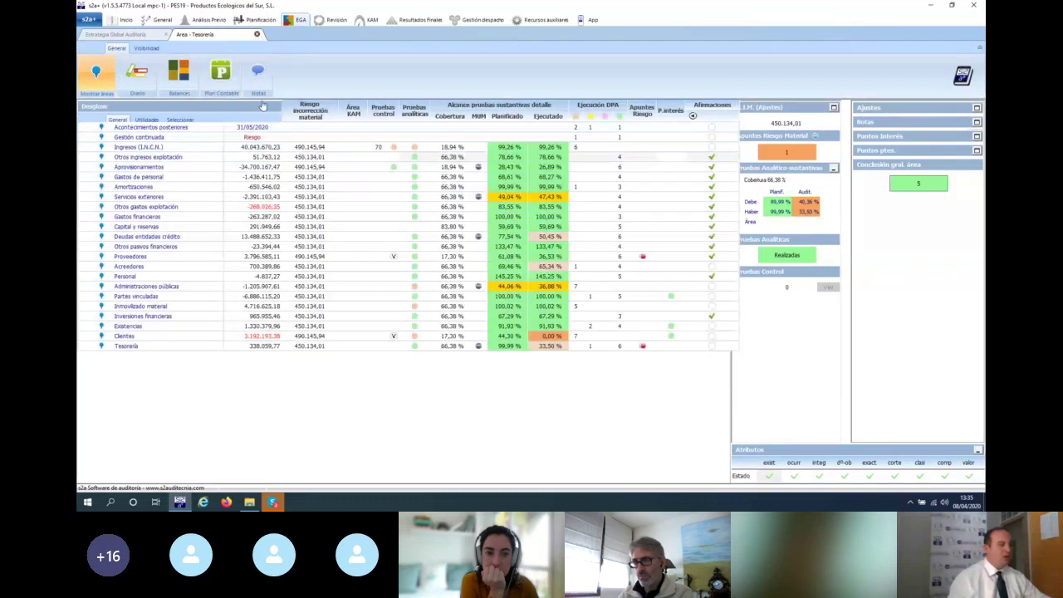
left_click(127, 296)
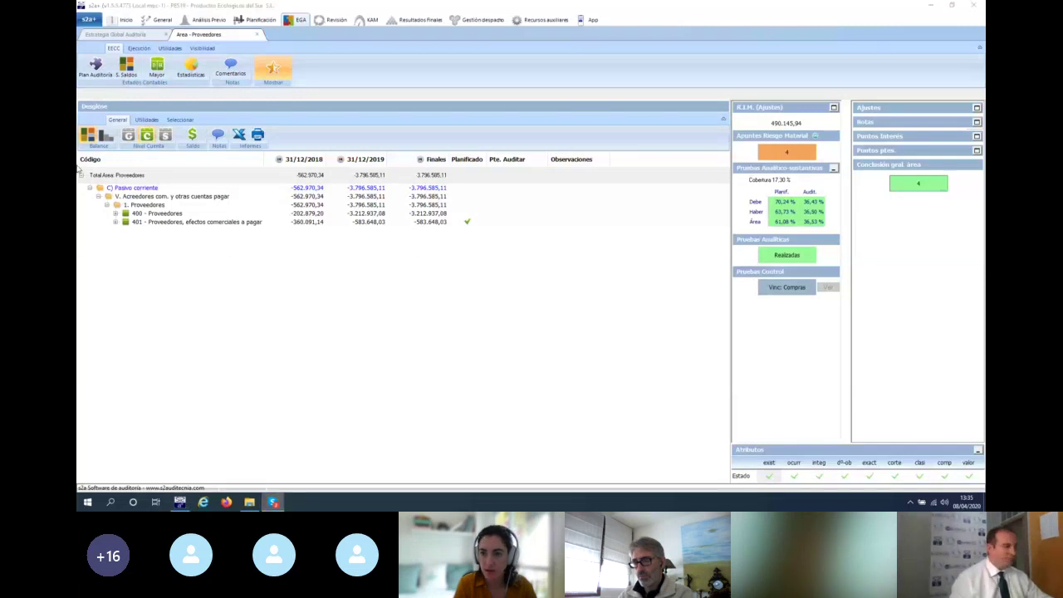
Expand account 400 - Proveedores and open the ledger of subaccount 4000099
left_click(115, 214)
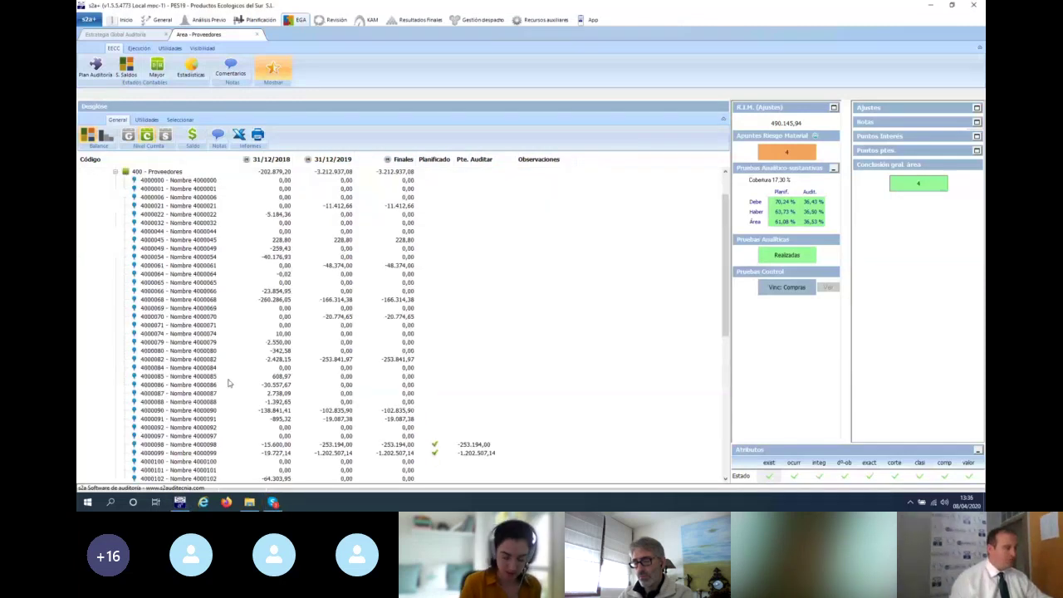
left_click(196, 455)
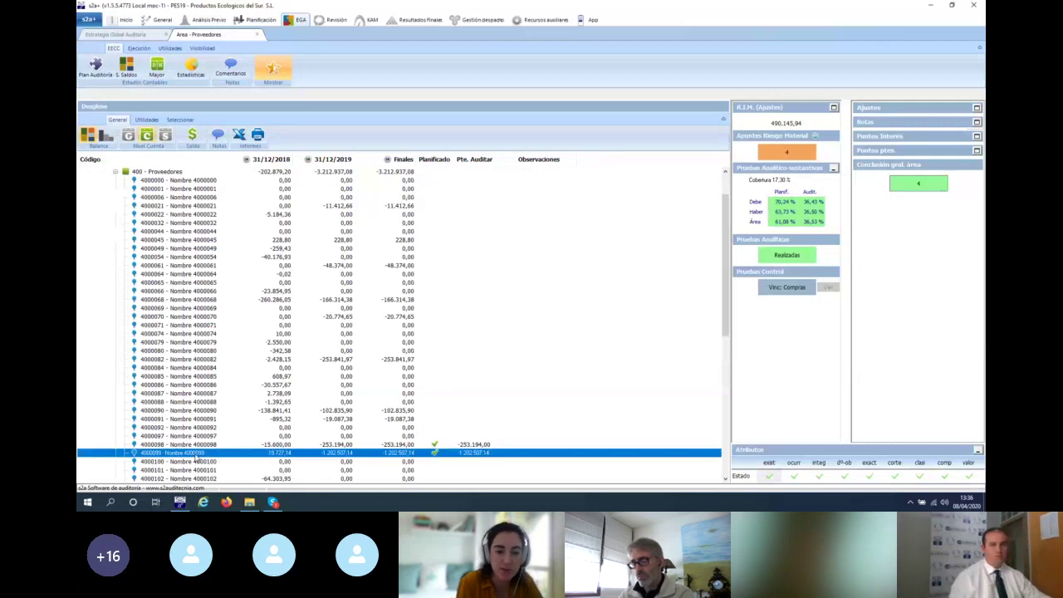
double_click(196, 455)
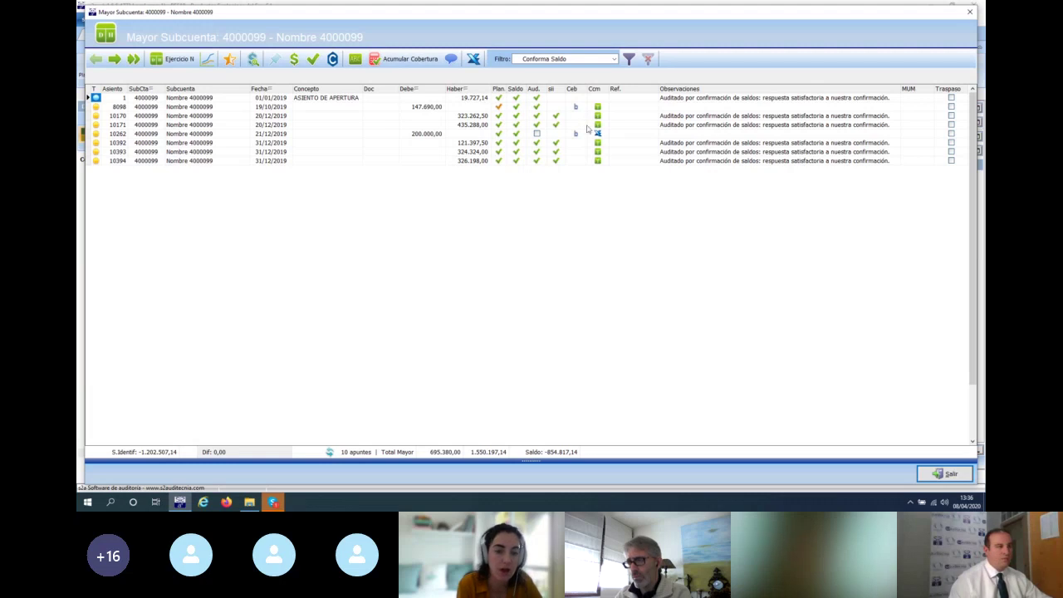
Select the debit amount of entry 10262 and filter the supplier ledger by No conciliados
left_click(432, 136)
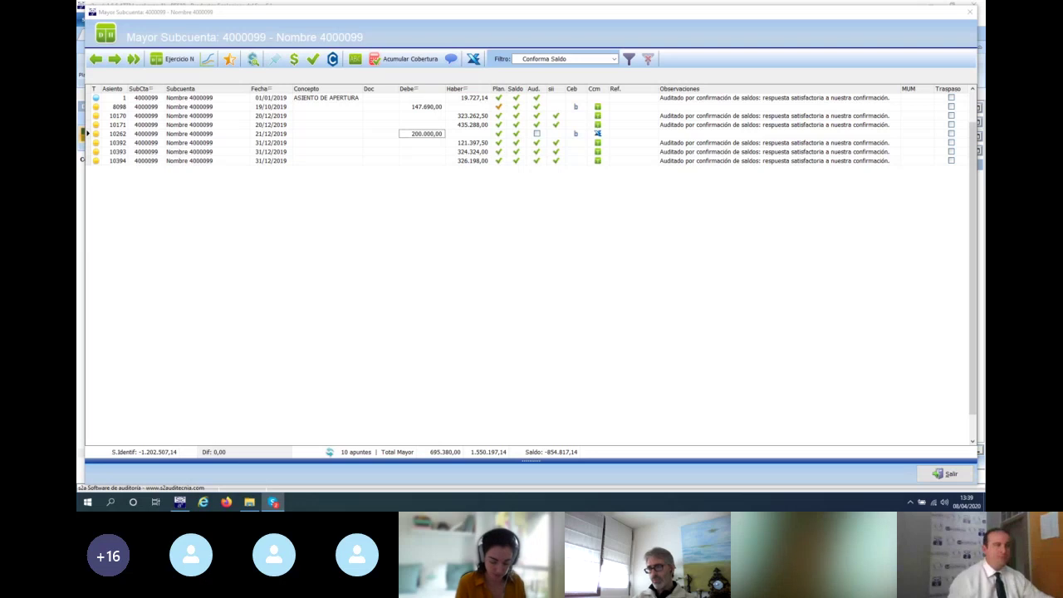
left_click(614, 59)
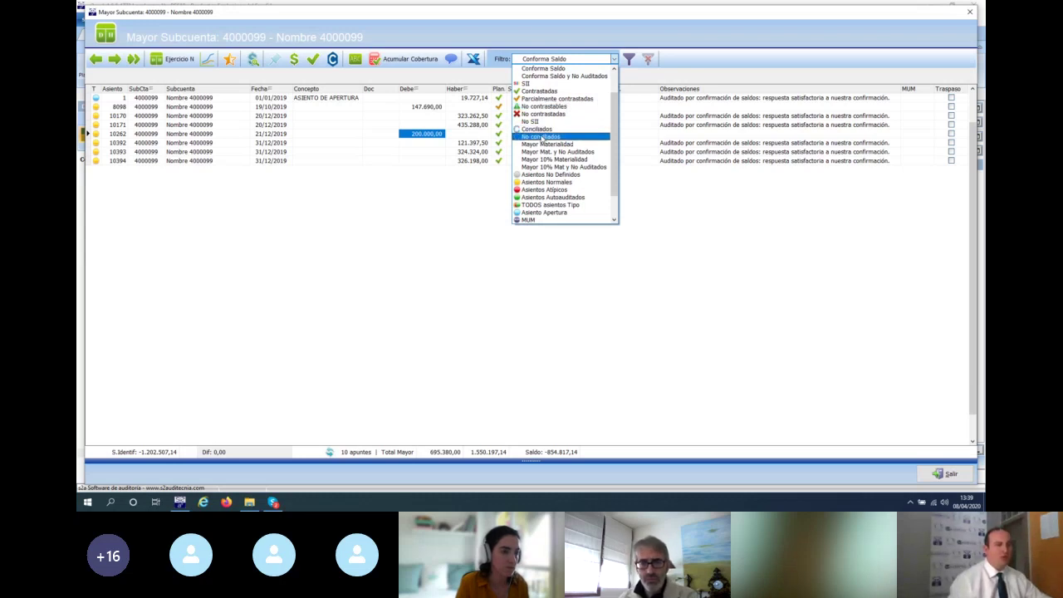
left_click(540, 138)
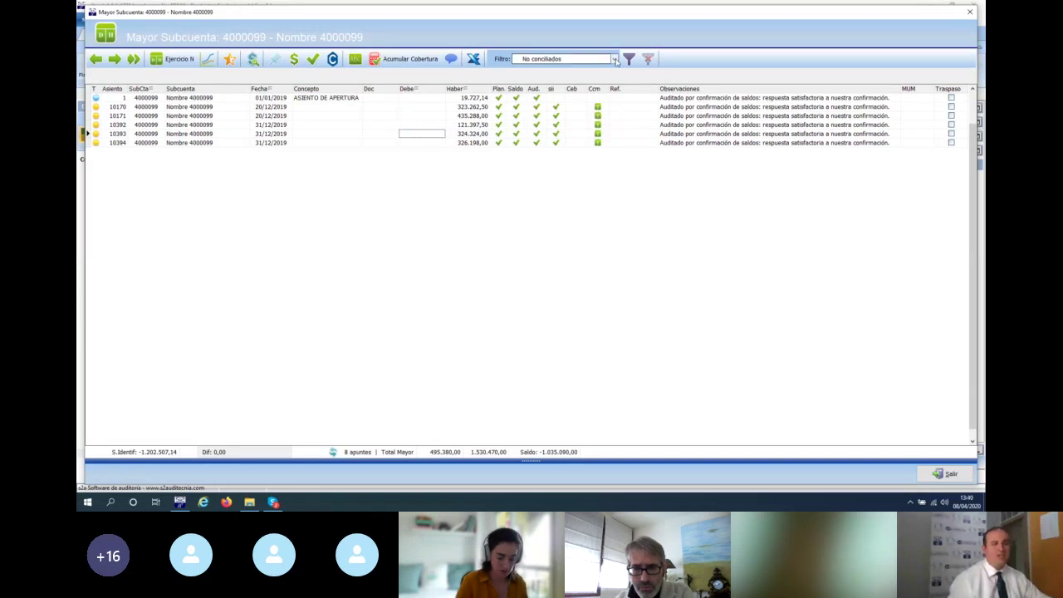
Review the available ledger filters, switch the filter to Todos, and close the subaccount 4000099 ledger
left_click(615, 59)
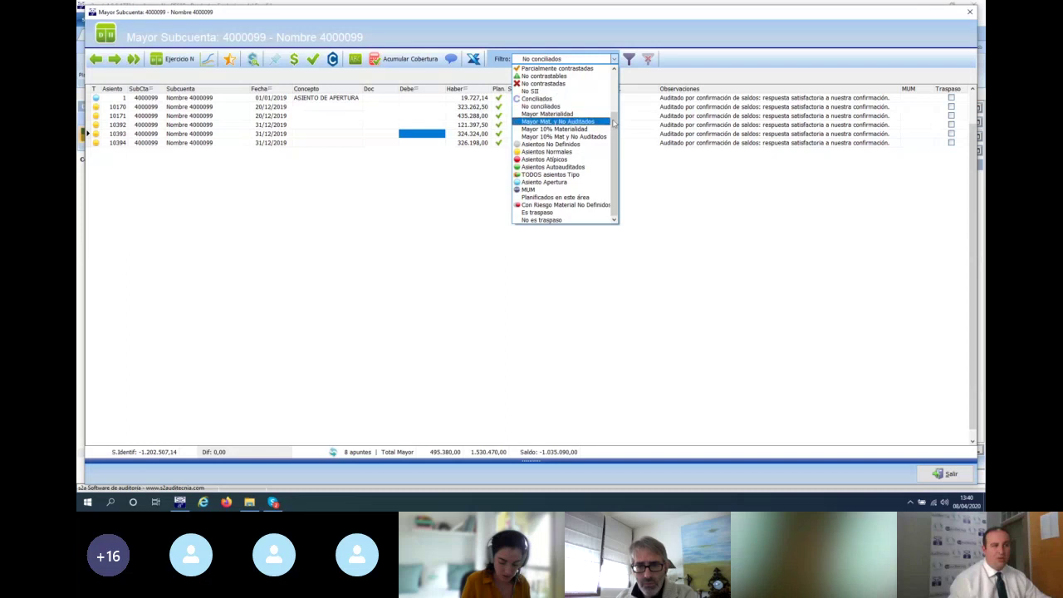
left_click_drag(614, 120, 626, 79)
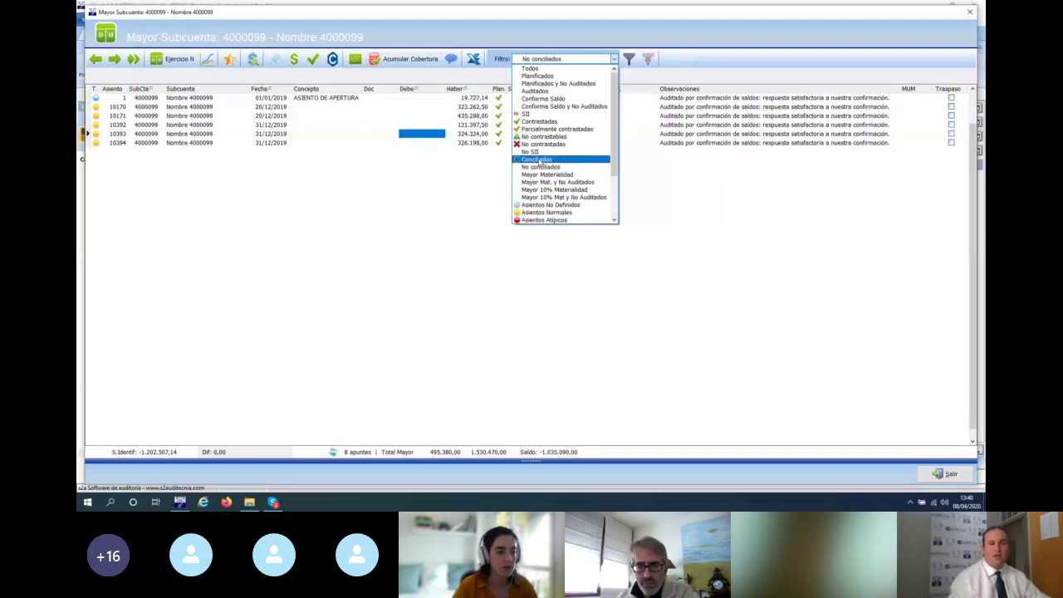
left_click(692, 58)
left_click(615, 59)
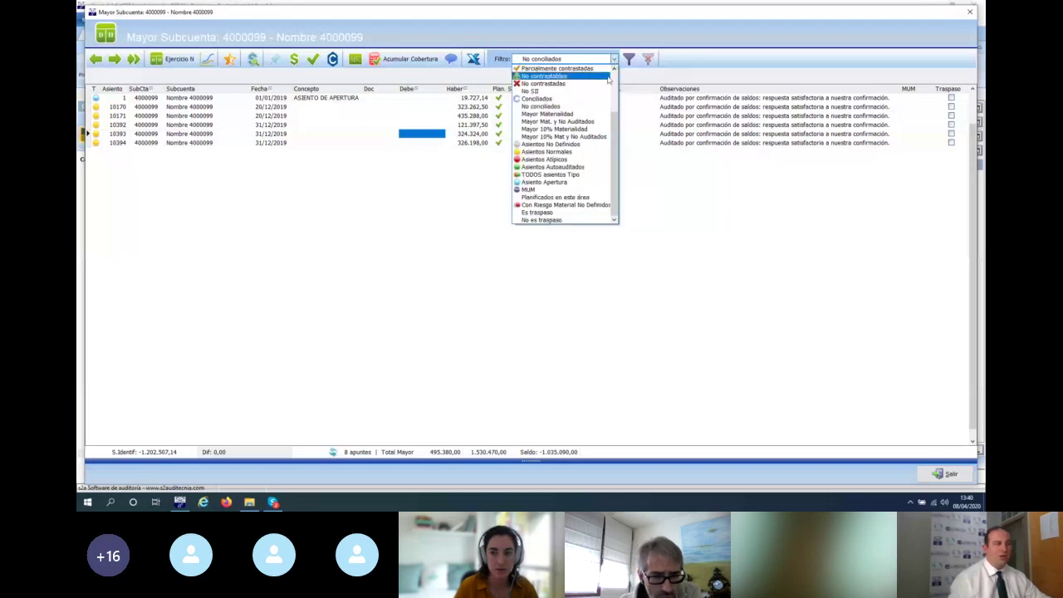
scroll(585, 99, "up", 3)
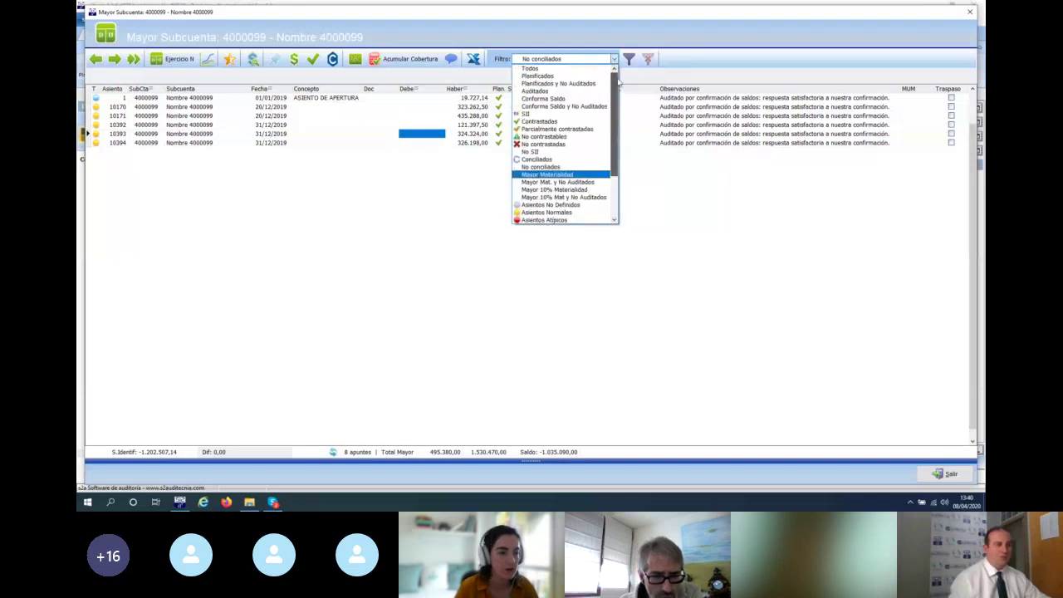
left_click(571, 71)
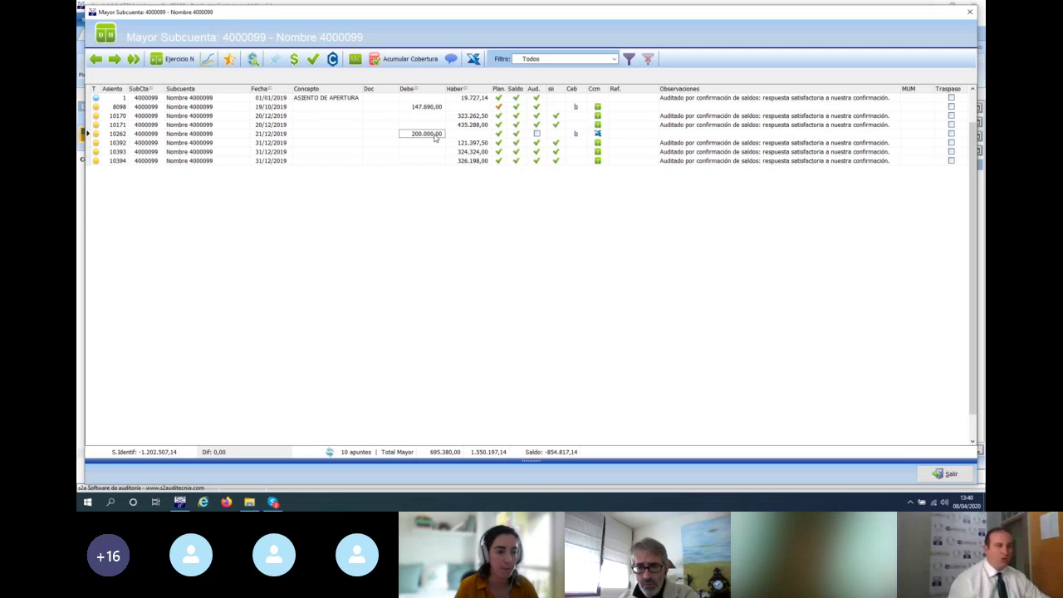
left_click(969, 13)
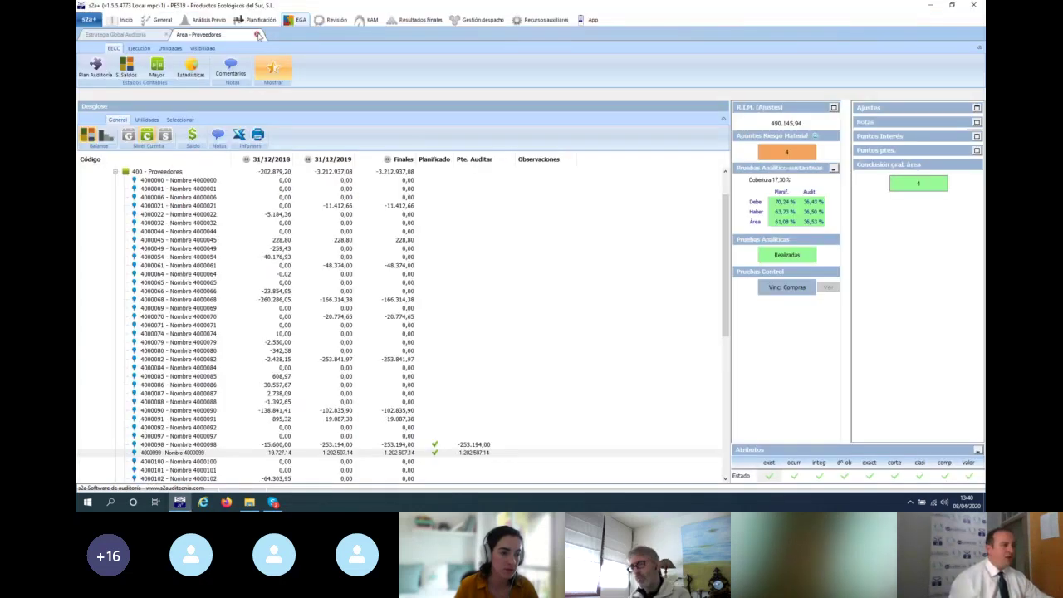
Open the bank statement Extracto 1 - 572.1.csv from the desktop's S2a in Sesion > Concilia > Bancos folder
left_click(246, 502)
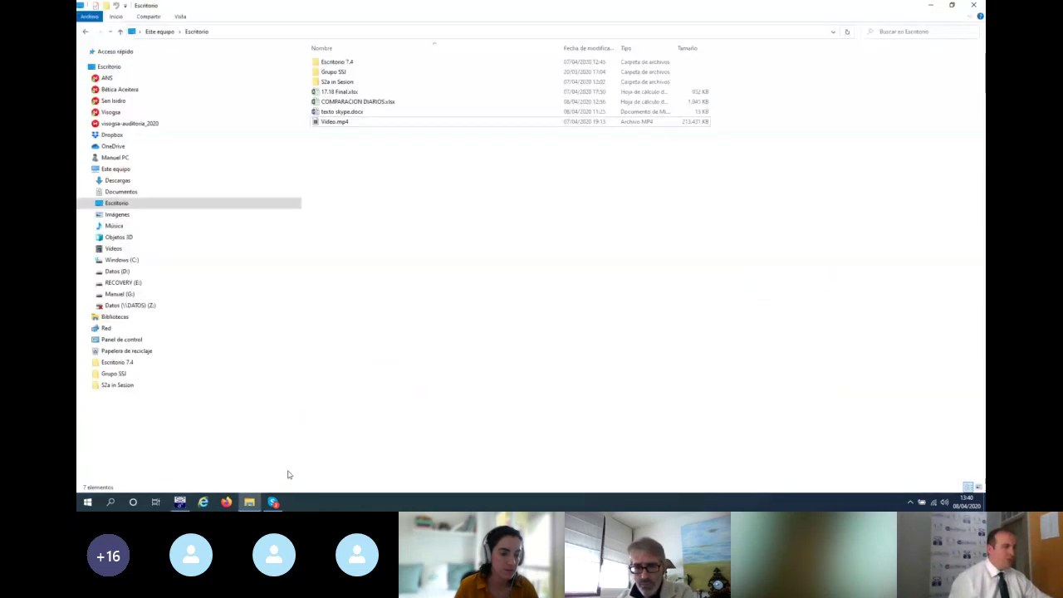
double_click(338, 83)
double_click(335, 62)
double_click(332, 63)
double_click(334, 63)
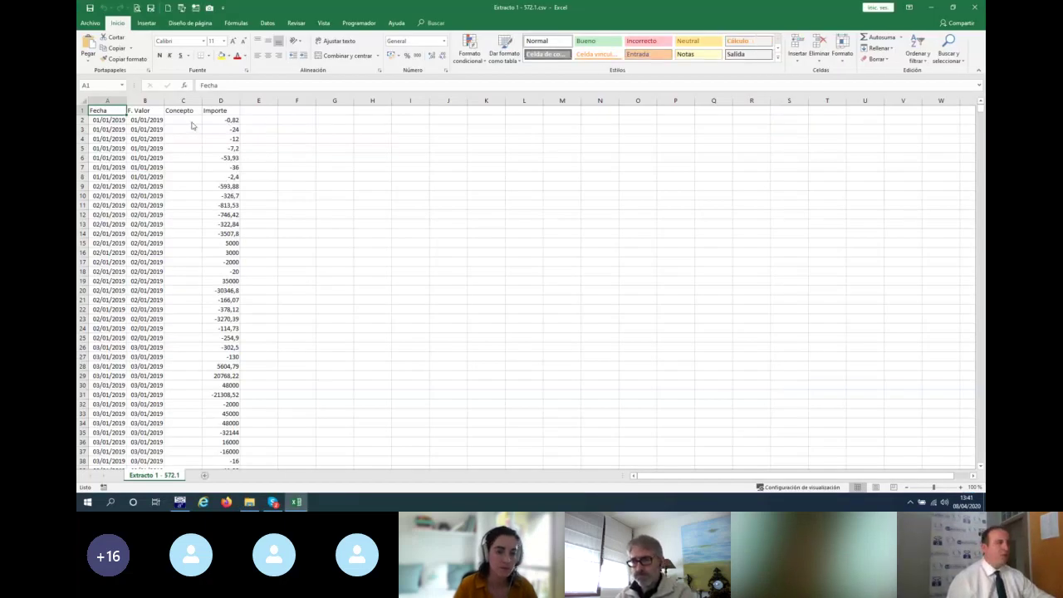
Insert a blank row below the statement's headers, select columns A to D, and close the file without saving
left_click(81, 119)
right_click(81, 119)
left_click(104, 199)
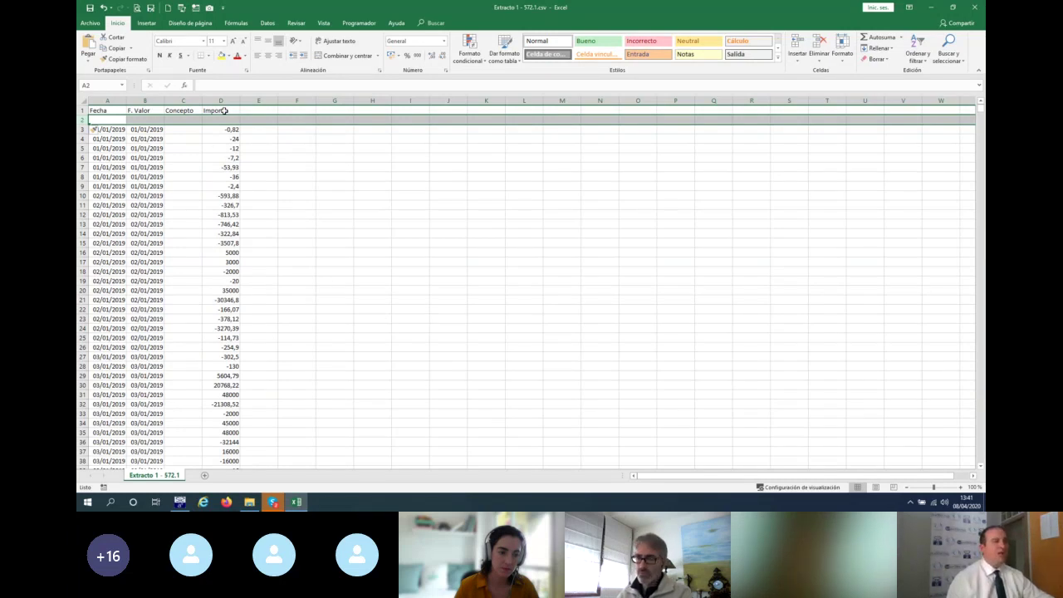
left_click_drag(110, 101, 223, 91)
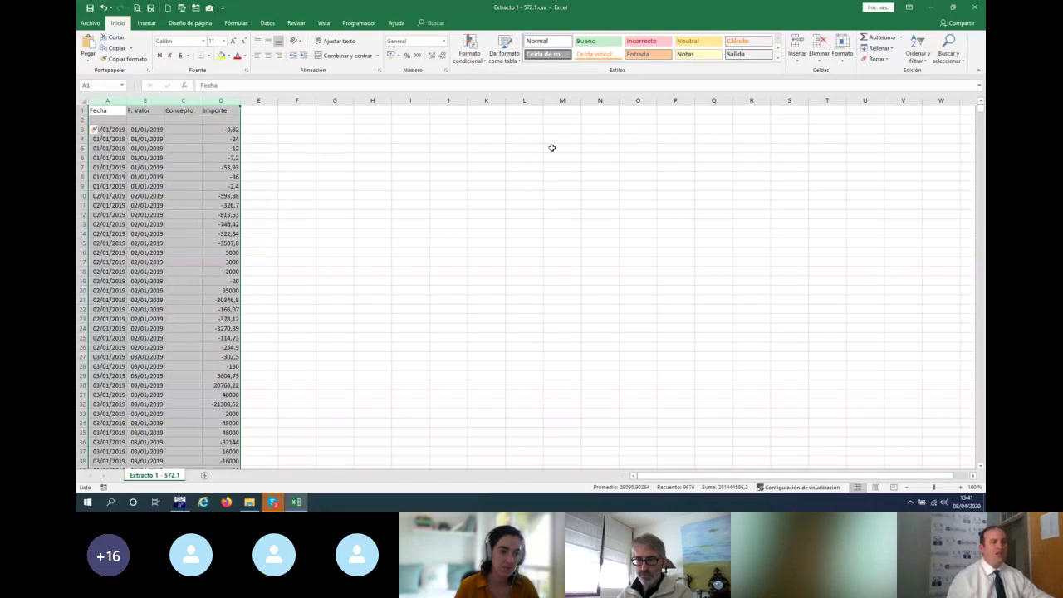
left_click(973, 10)
left_click(530, 263)
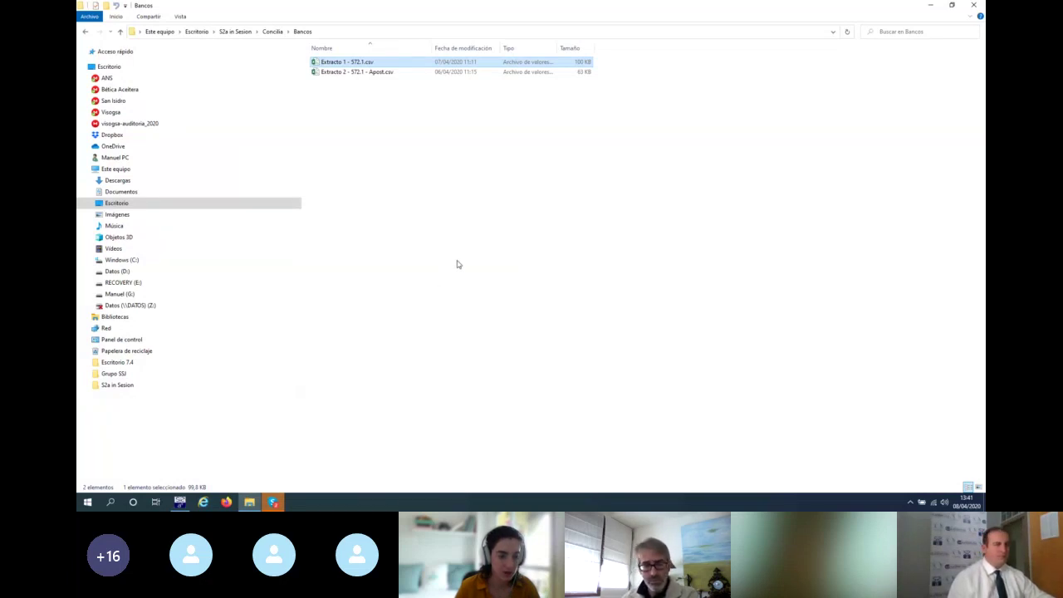
left_click(975, 5)
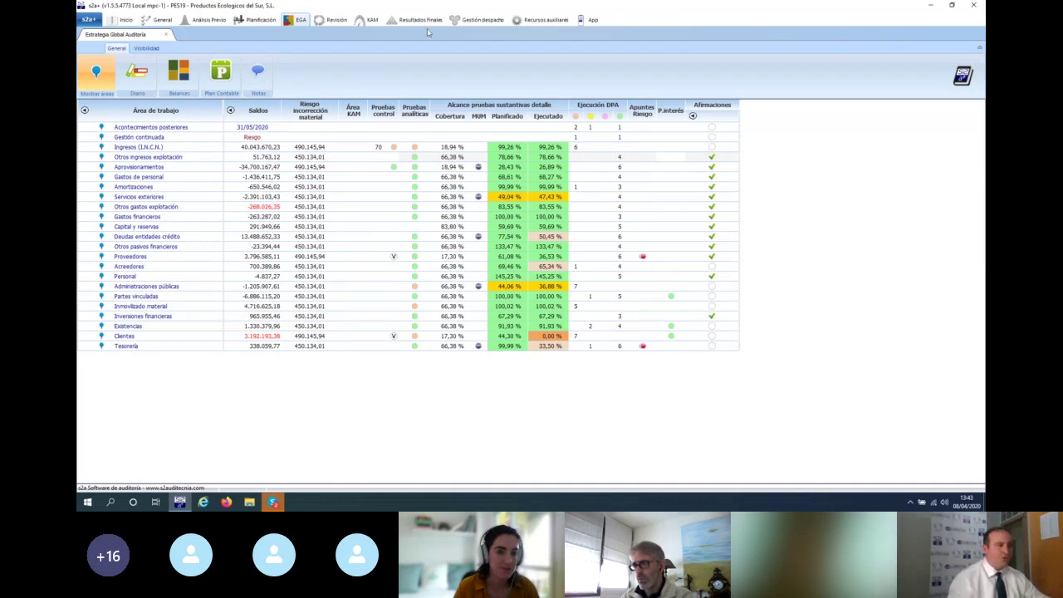
Open Concilia's report list, review the S2A report of Informe Proveedor 400, and close it
left_click(333, 20)
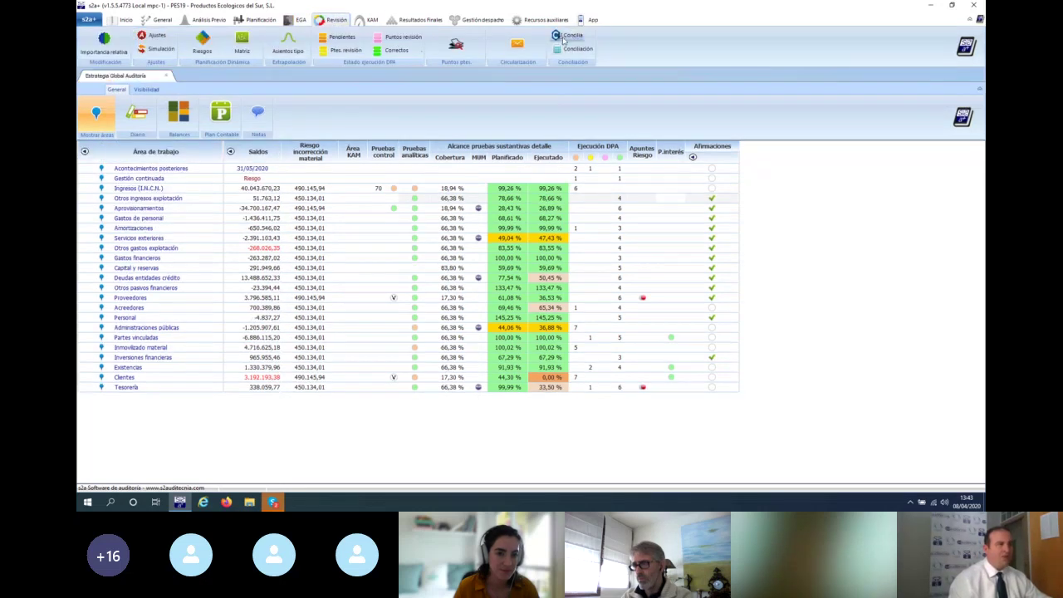
left_click(567, 38)
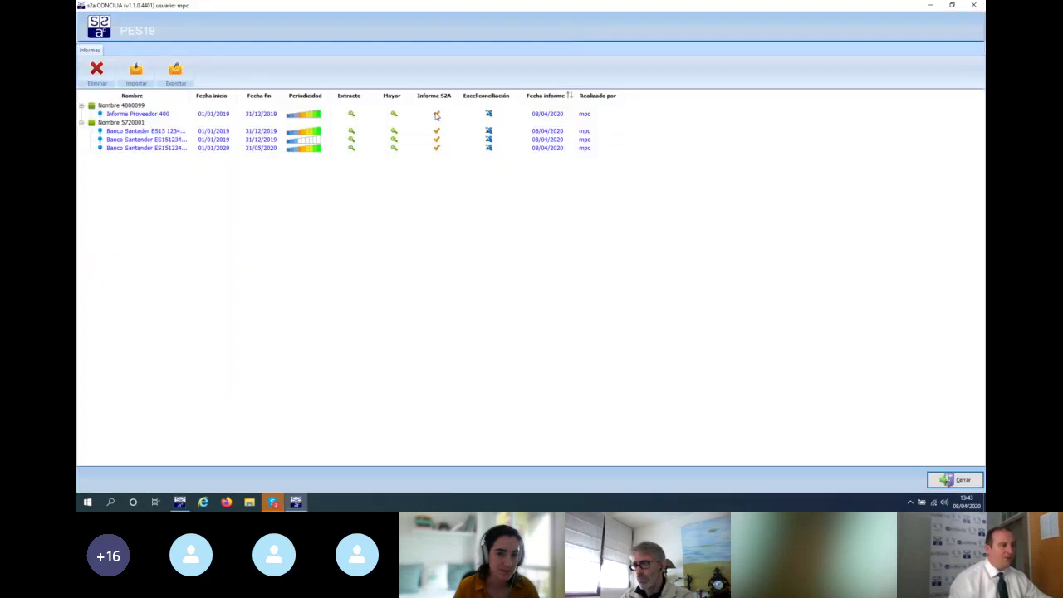
left_click(436, 114)
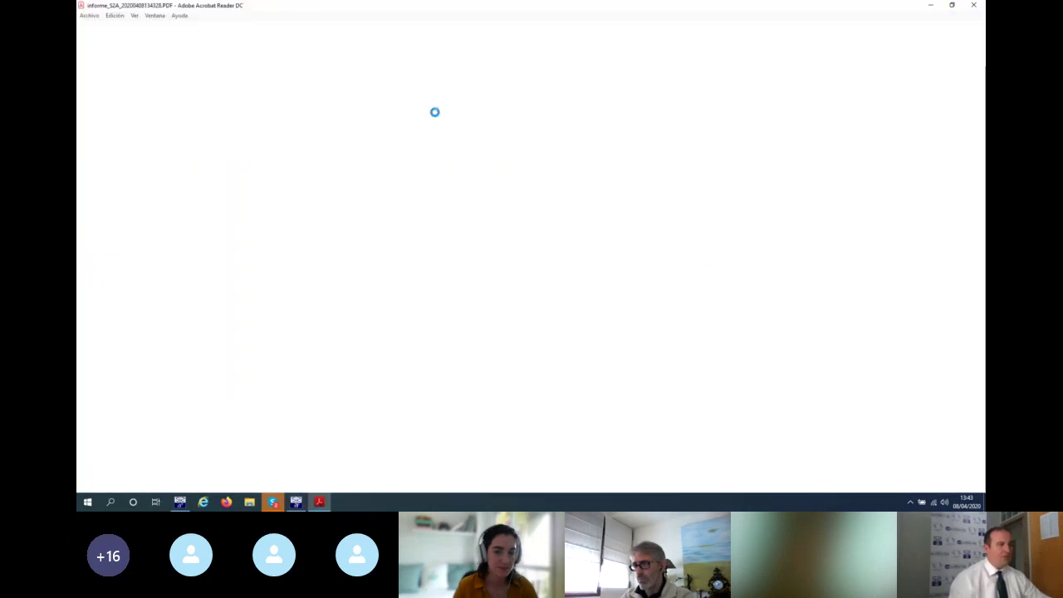
left_click_drag(150, 133, 553, 239)
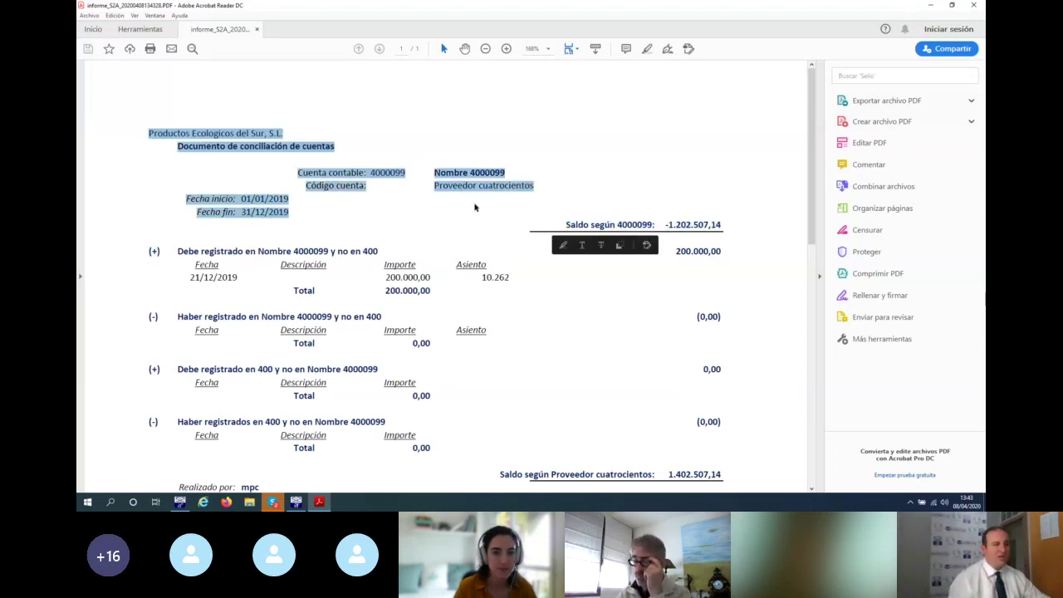
left_click(642, 194)
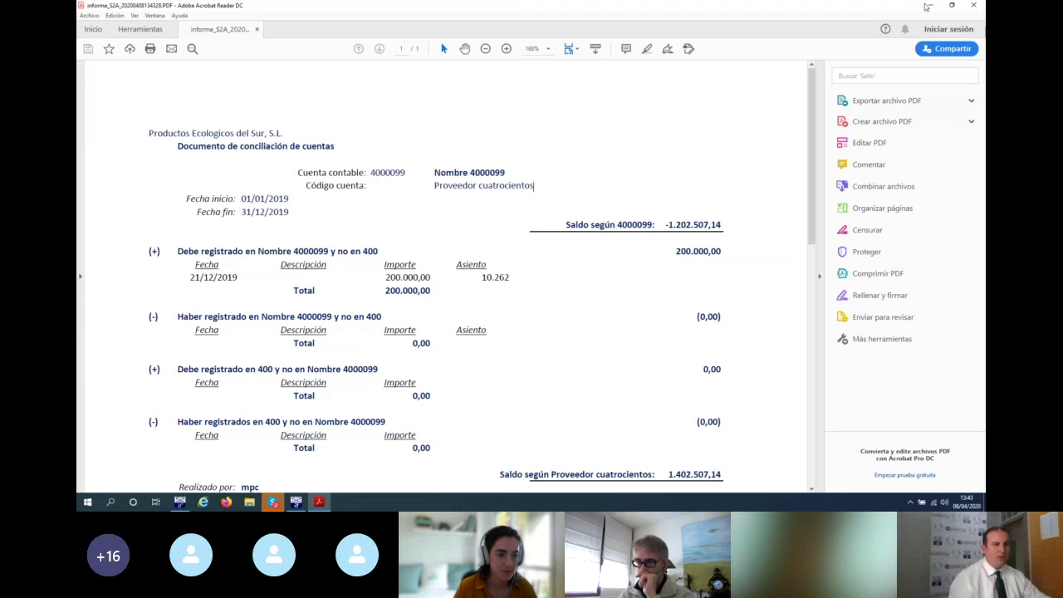
left_click(974, 5)
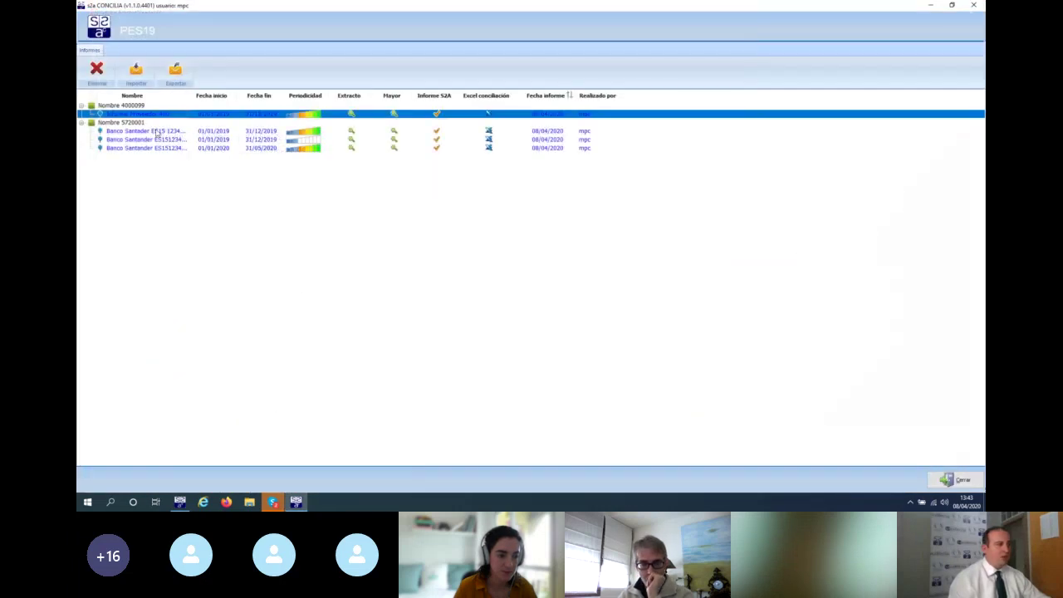
Open the Excel reconciliation of Informe Proveedor 400, overwrite its company name and title with placeholder text, and close it without saving
left_click(111, 132)
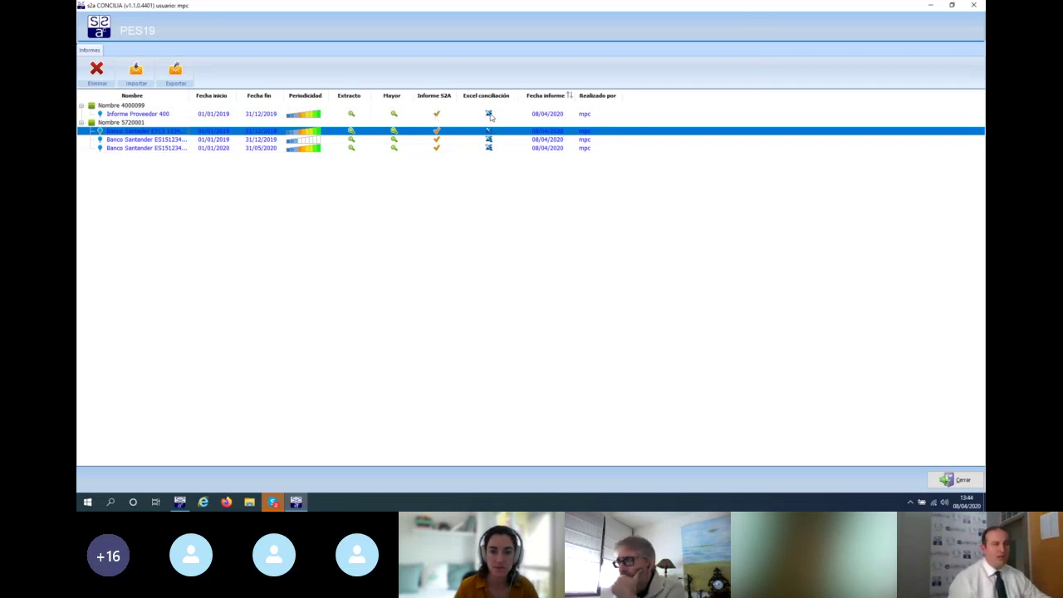
left_click(489, 115)
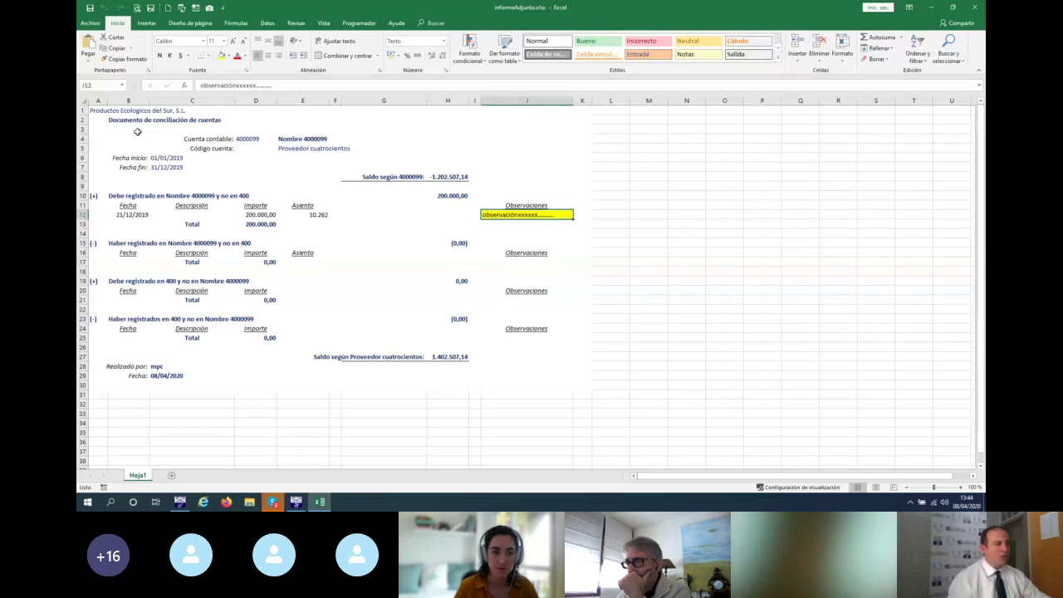
left_click_drag(98, 110, 120, 117)
type("asdfas")
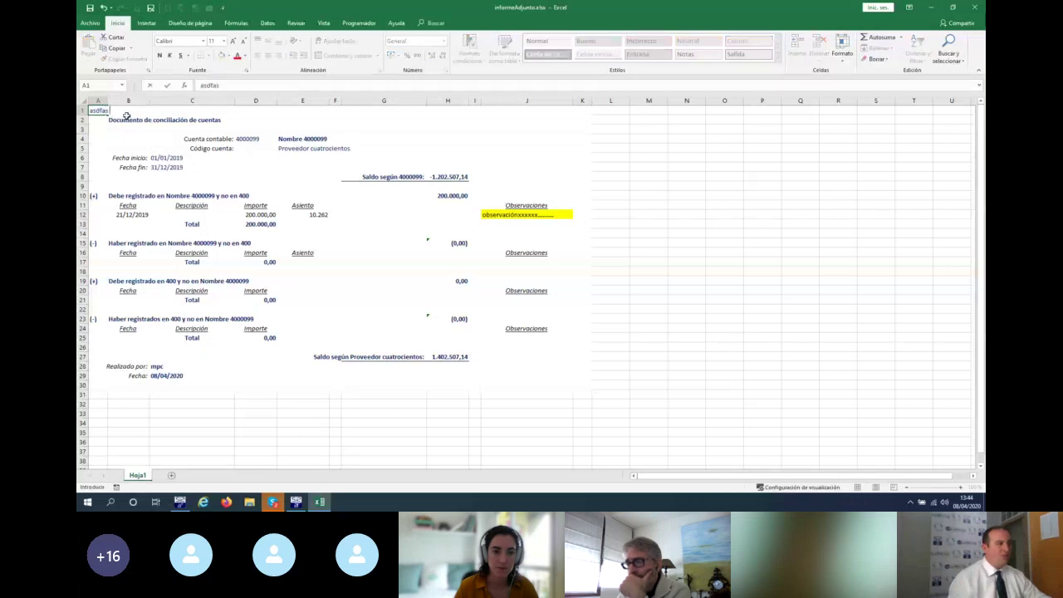
left_click(126, 116)
type("asdfasdfa")
left_click(212, 130)
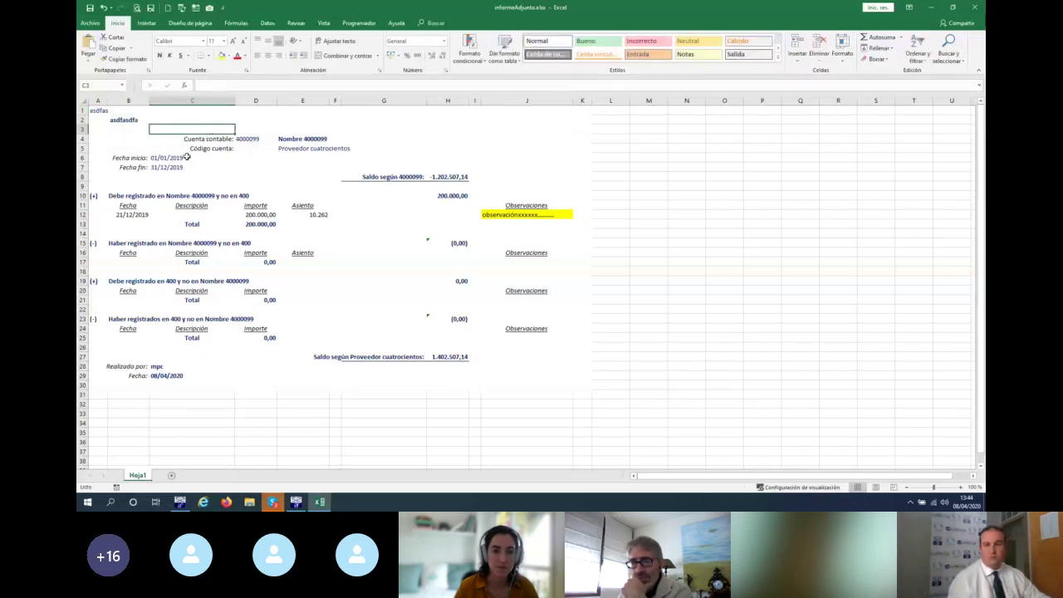
left_click(971, 8)
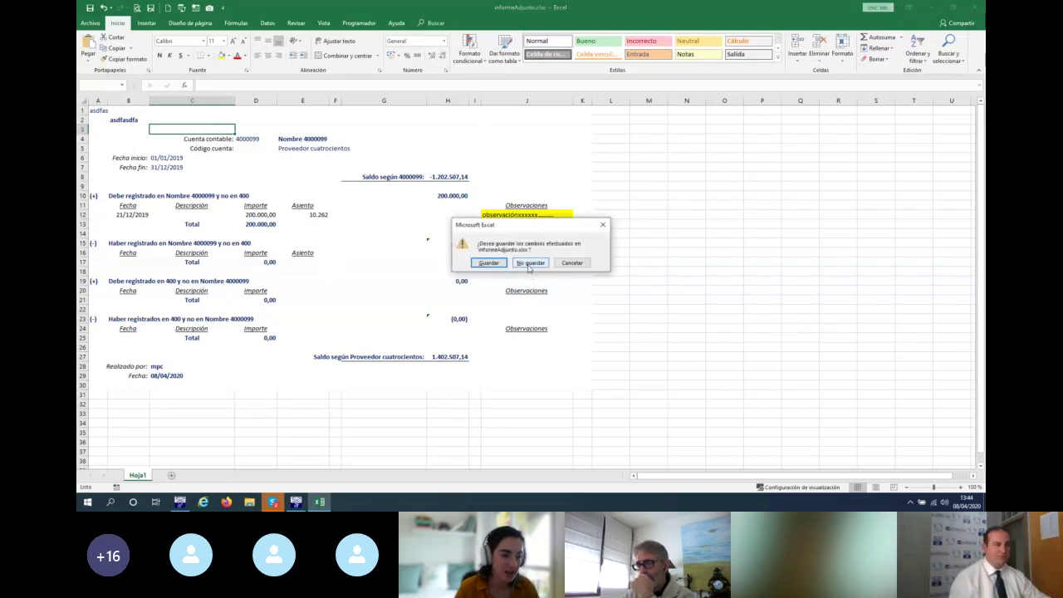
left_click(528, 269)
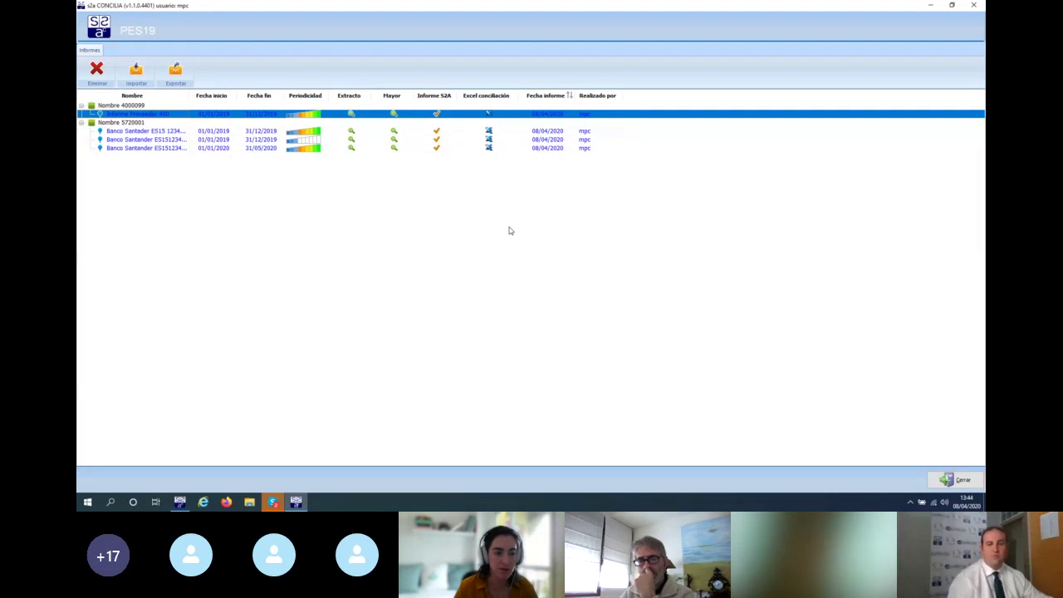
Exit Concilia's report list and open subaccount 5720001's ledger from the Tesorería area
left_click(973, 5)
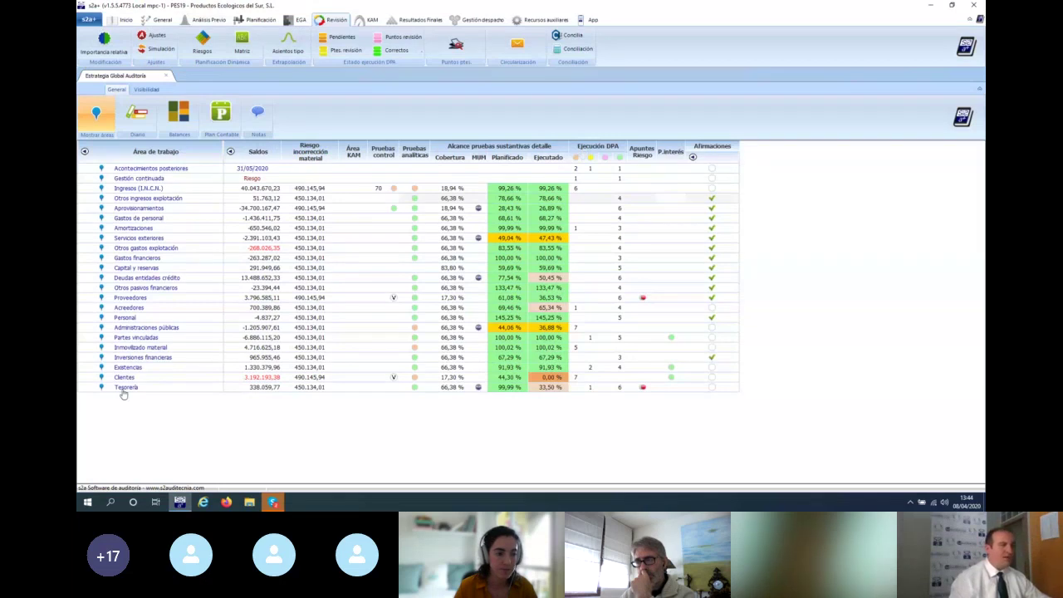
left_click(125, 389)
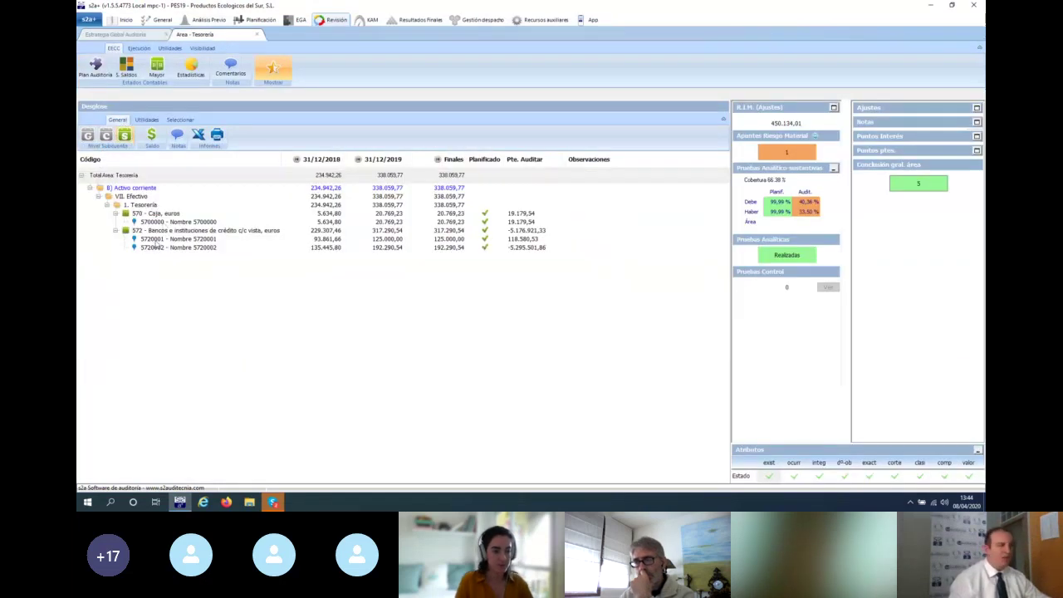
left_click(165, 240)
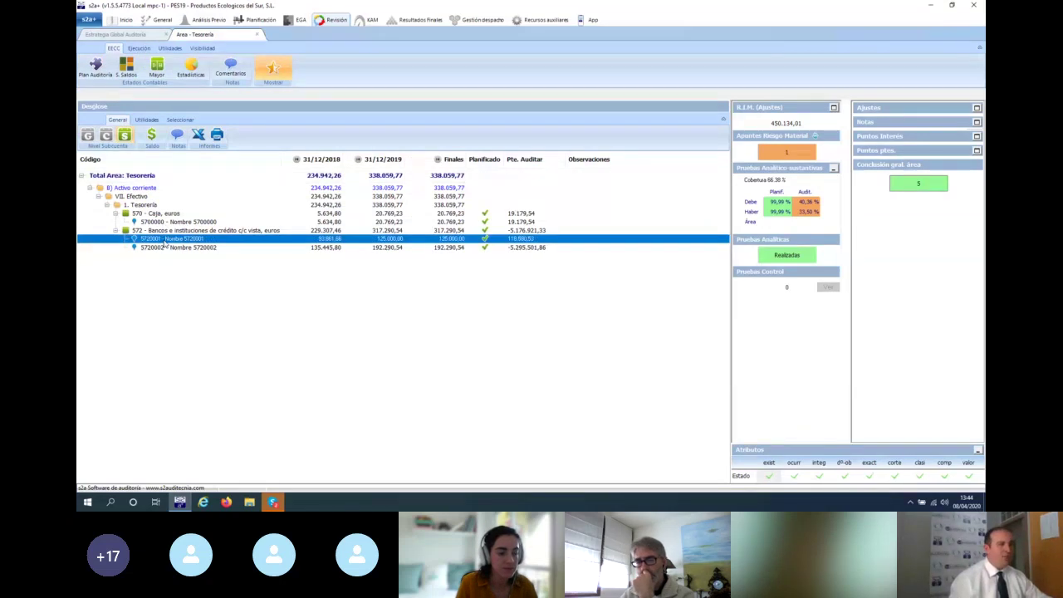
double_click(164, 240)
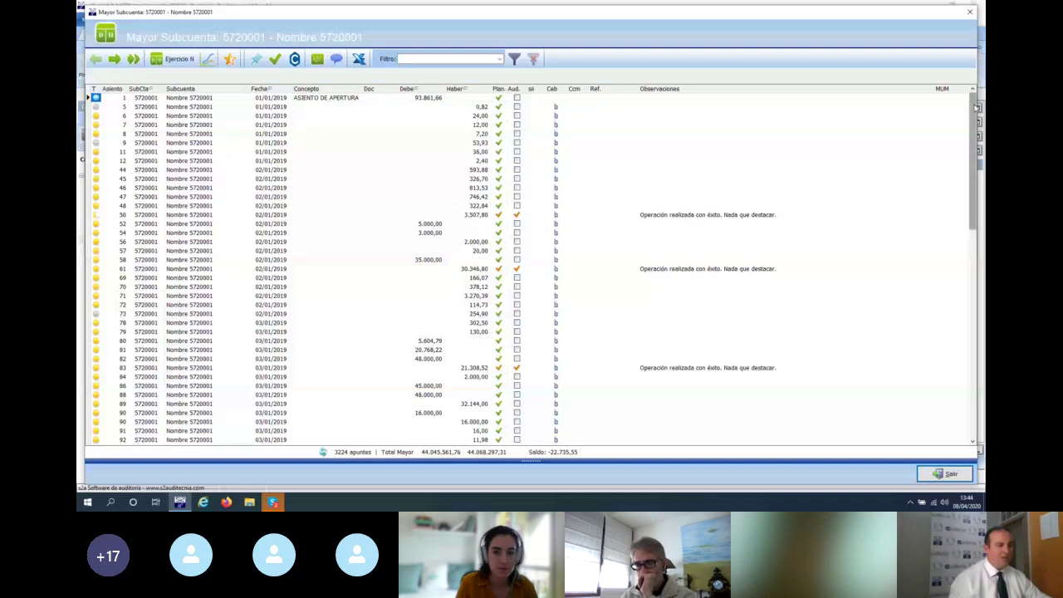
Open the Excel reconciliation attached to entry 132 of 06/01/2019 in the ledger as a read-only copy
left_click_drag(976, 108, 975, 204)
scroll(471, 273, "down", 7)
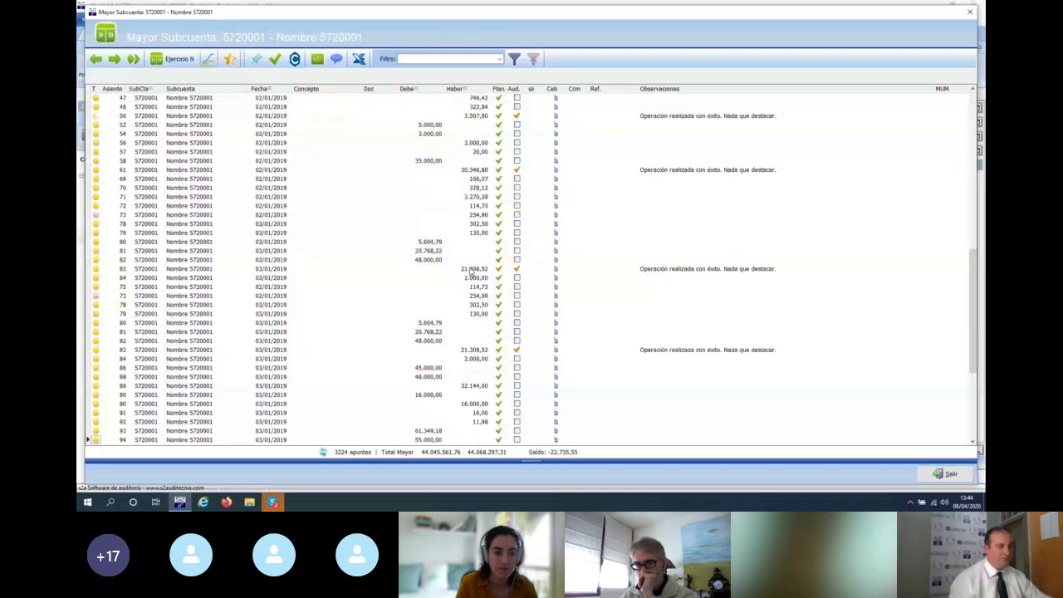
scroll(470, 272, "down", 11)
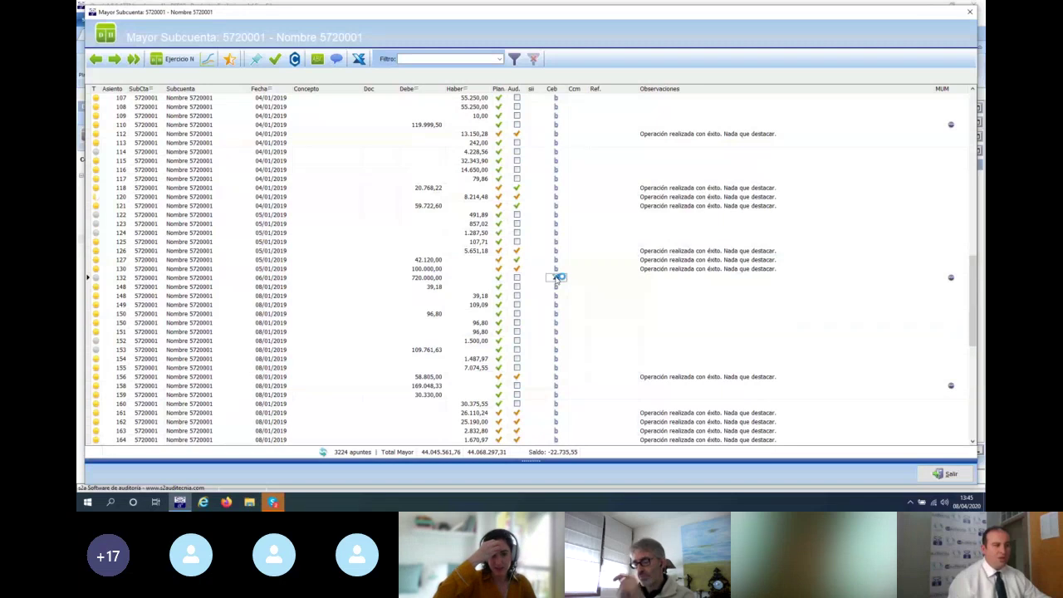
left_click(556, 278)
left_click(734, 306)
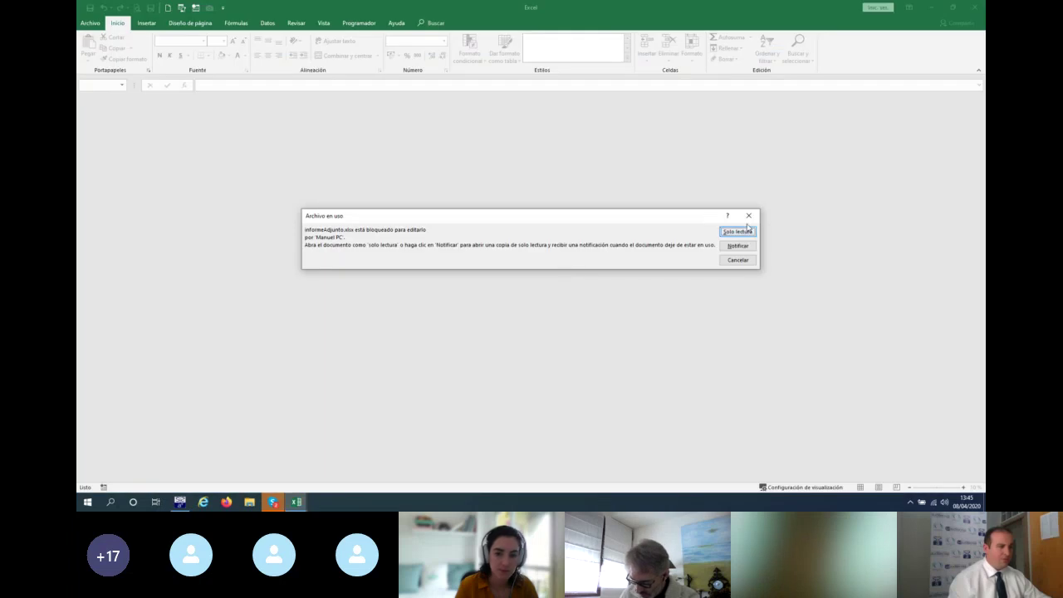
left_click(746, 230)
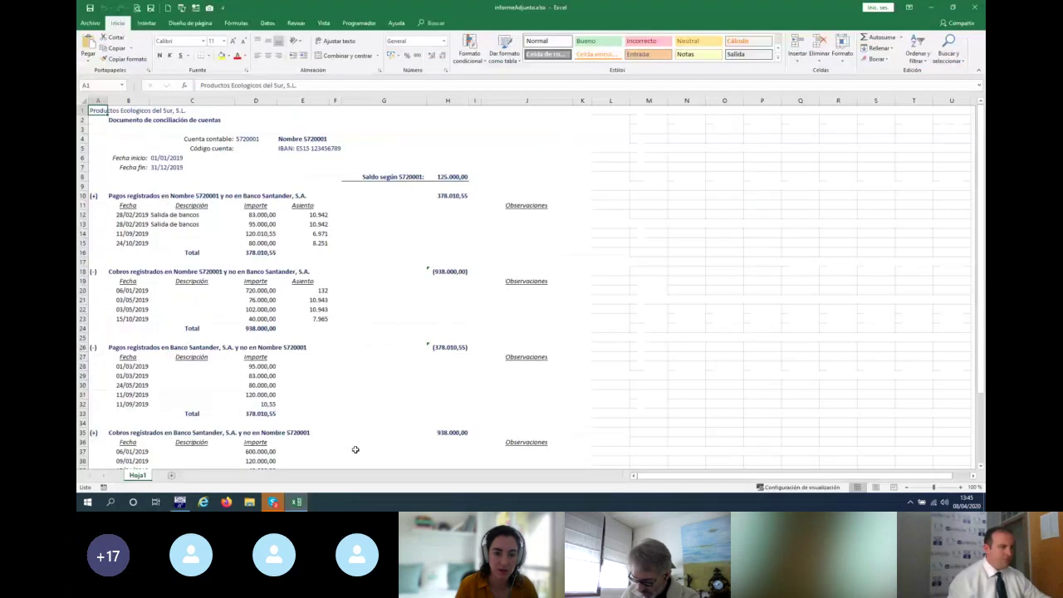
Enter "comentario" in the Observaciones column for entry 6.971 of 11/09/2019, save the workbook, and close it after checking the comment
left_click(517, 236)
type("comentario")
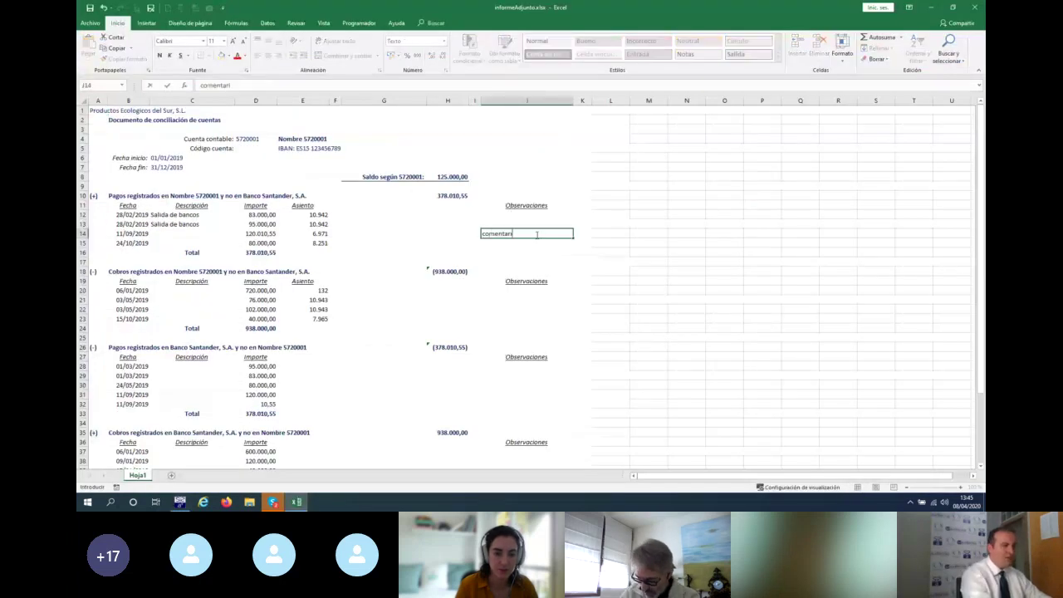
key("Return")
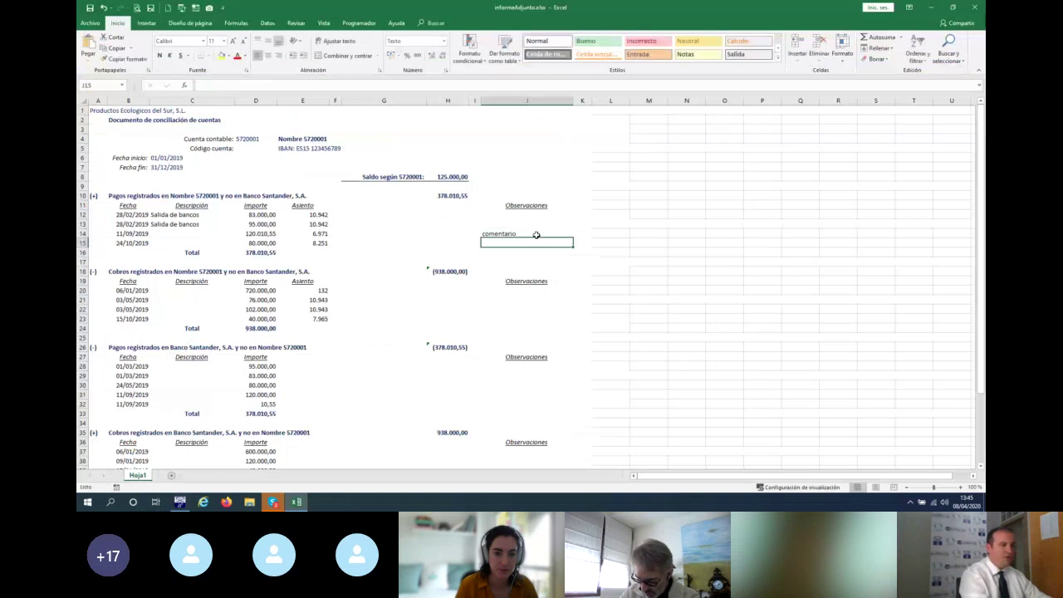
left_click(973, 7)
left_click(493, 264)
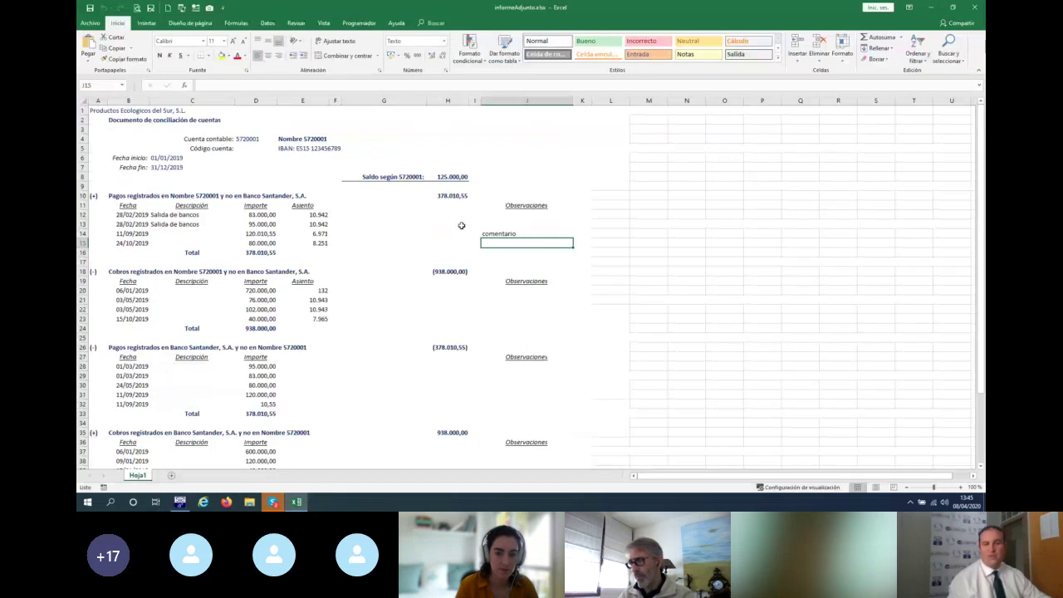
key("Up")
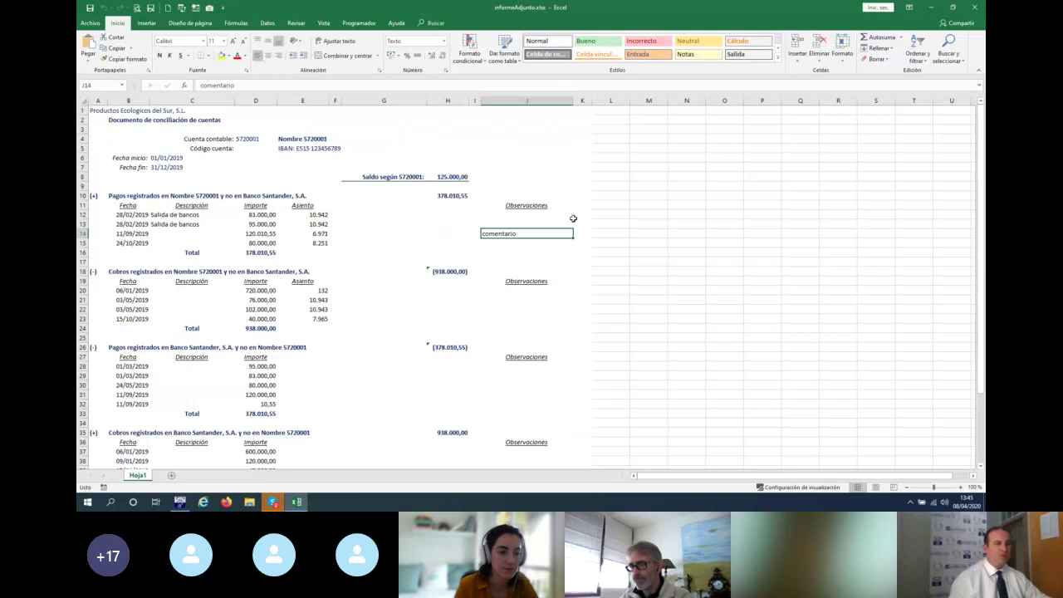
left_click(973, 8)
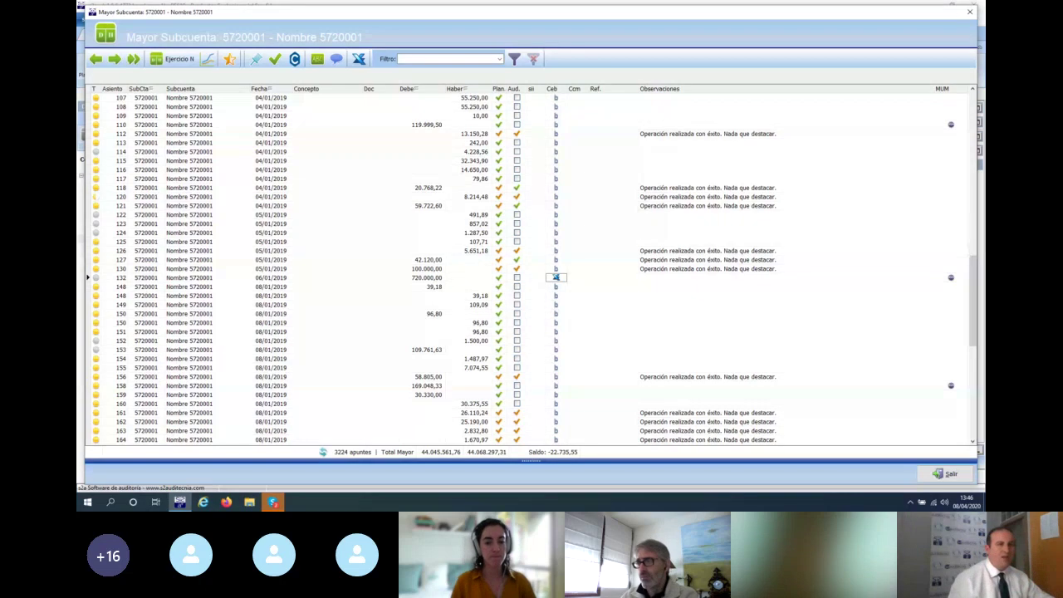
Reopen subaccount 5720001's ledger and switch it to Ejercicio N+1 (A. Post)
left_click(969, 12)
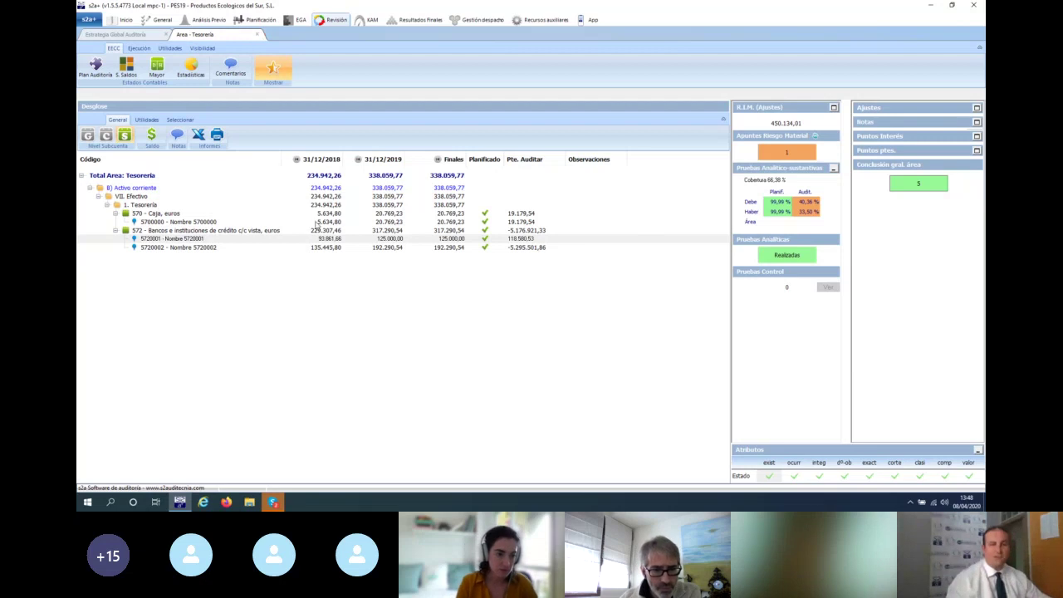
left_click(166, 238)
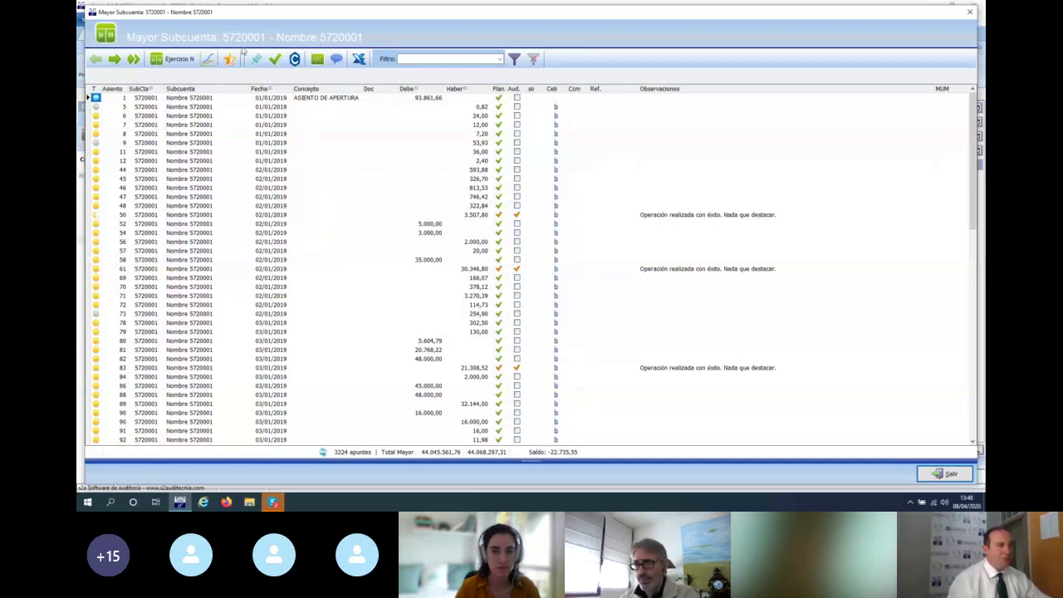
left_click(178, 60)
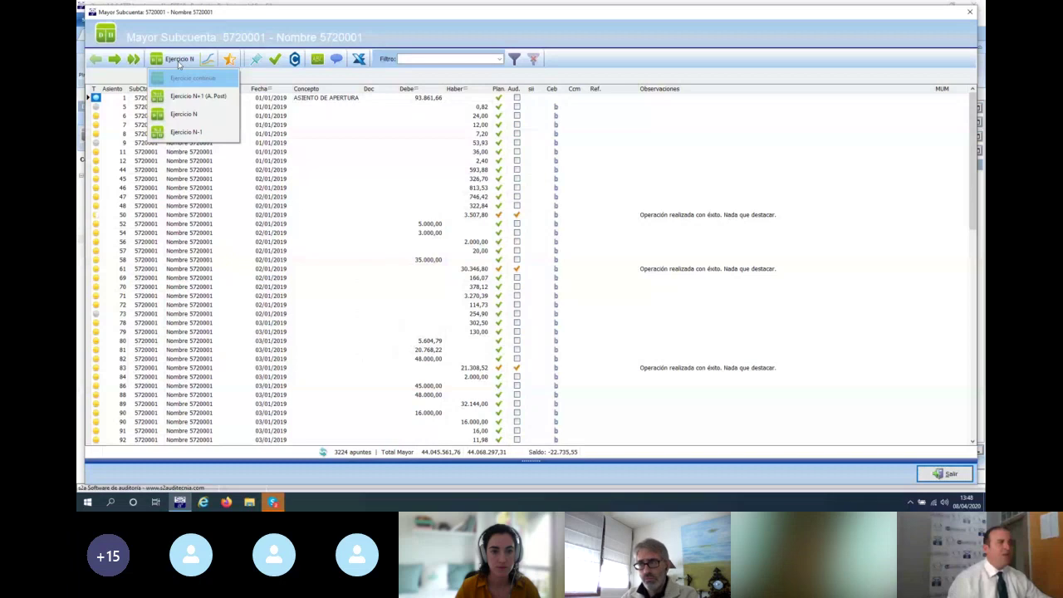
left_click(192, 98)
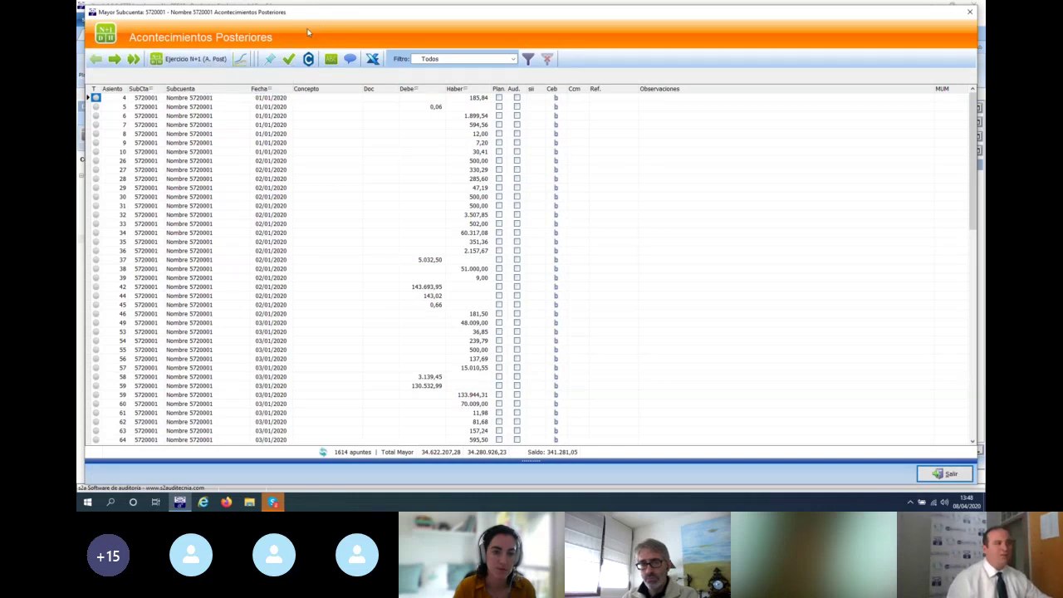
Switch subaccount 5720001's ledger to Ejercicio N, and from there to Ejercicio N-1
left_click(191, 59)
left_click(186, 115)
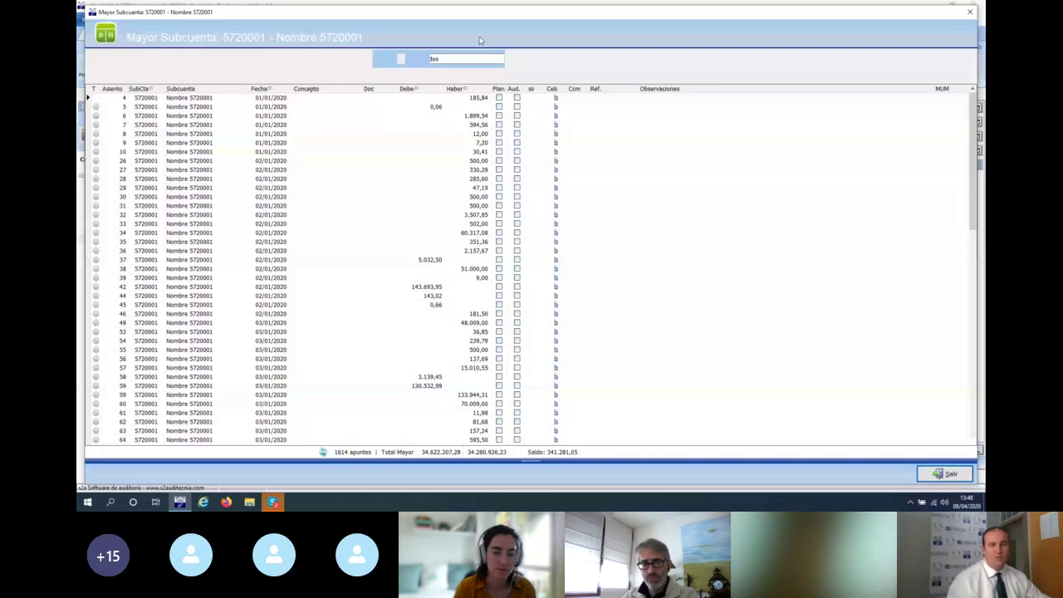
left_click(177, 59)
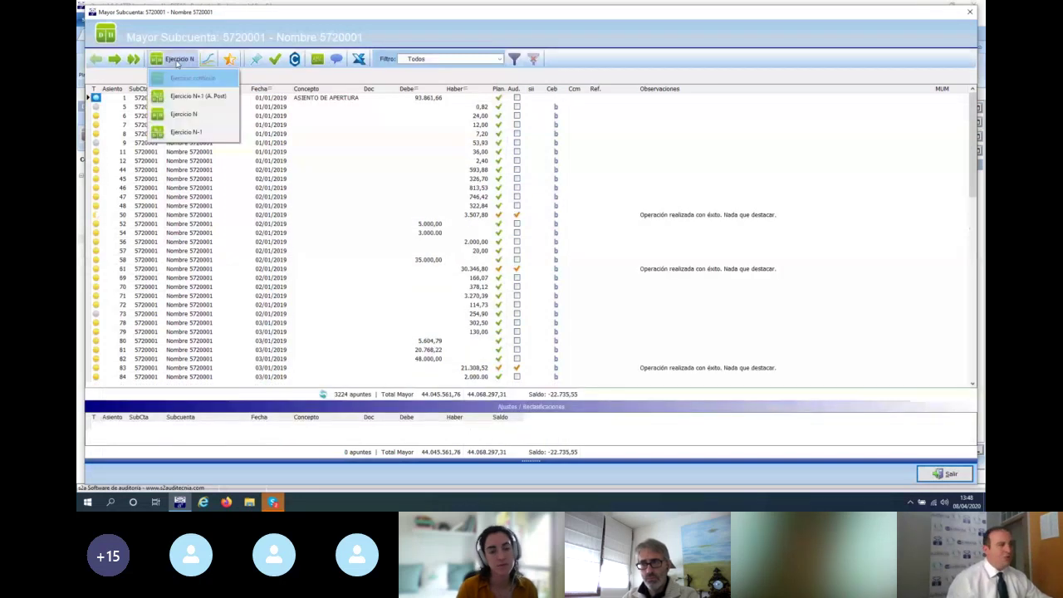
left_click(186, 131)
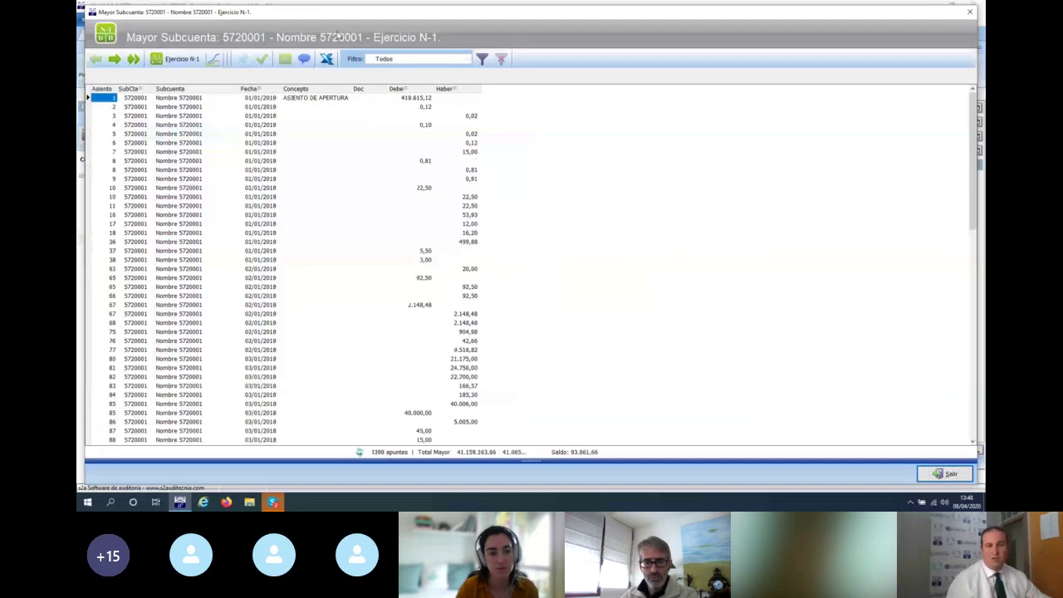
left_click(177, 62)
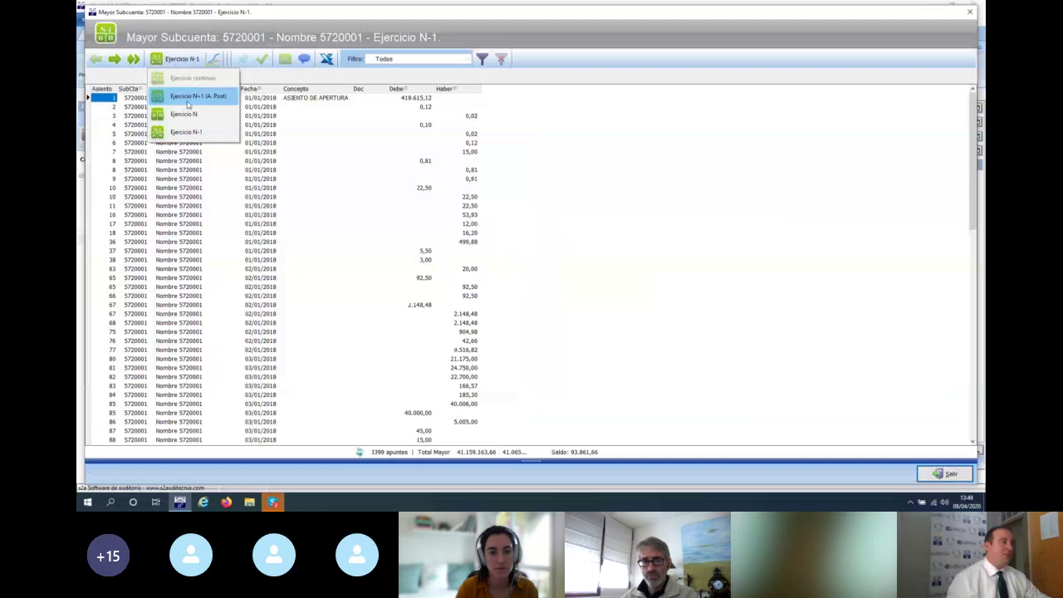
left_click(186, 132)
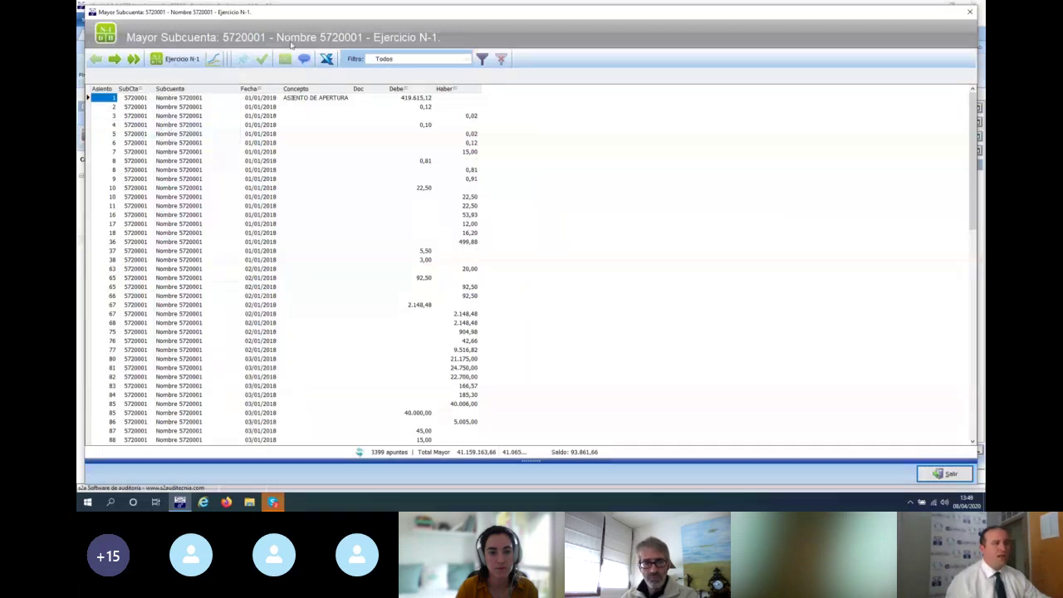
Return the ledger from the prior year to Ejercicio N+1 (A. Post), review the subsequent entries, and close it
left_click(176, 59)
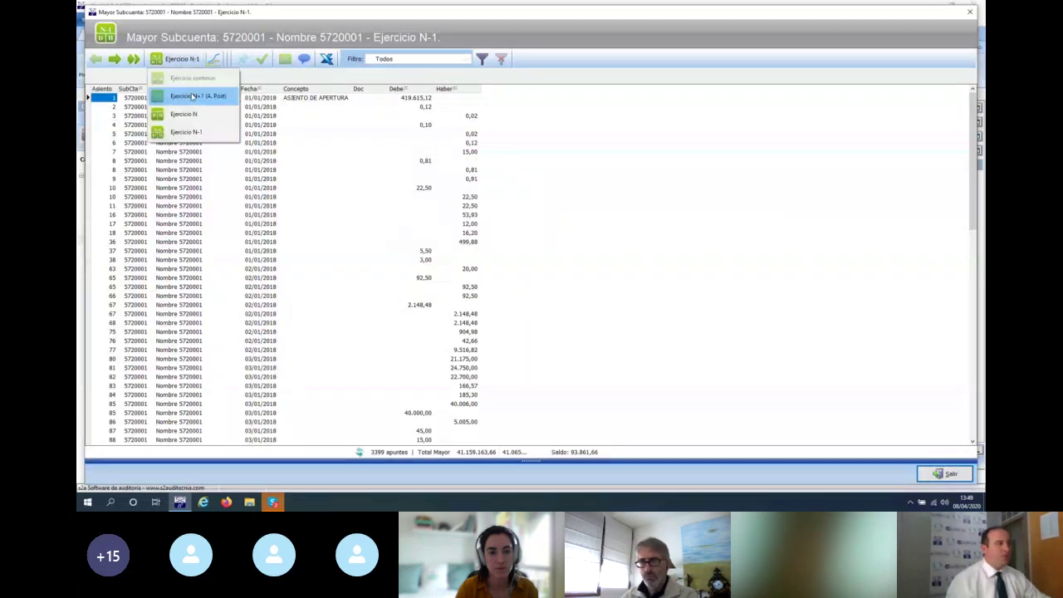
left_click(192, 98)
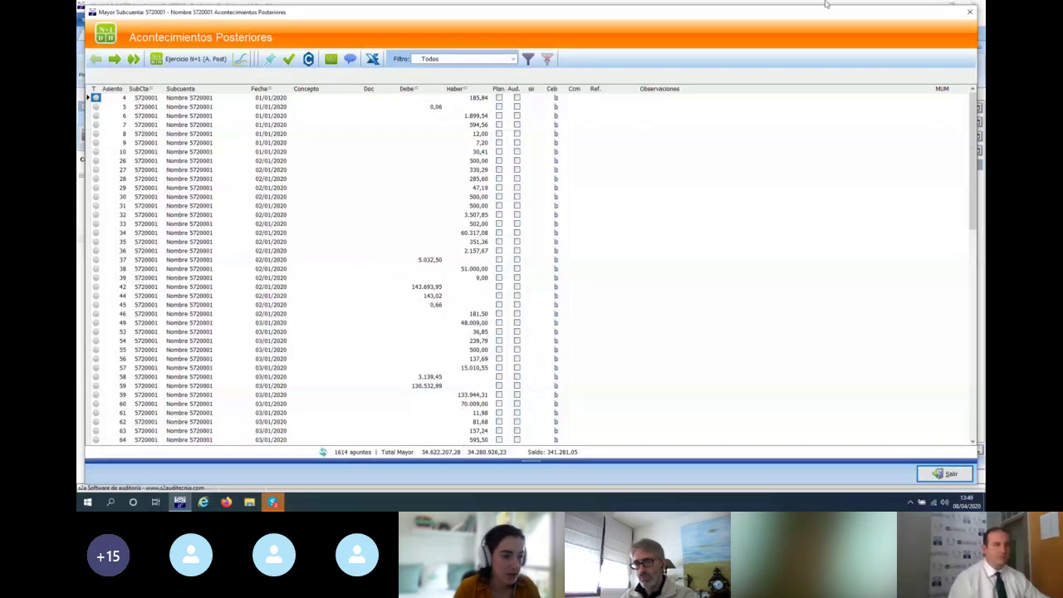
left_click(968, 10)
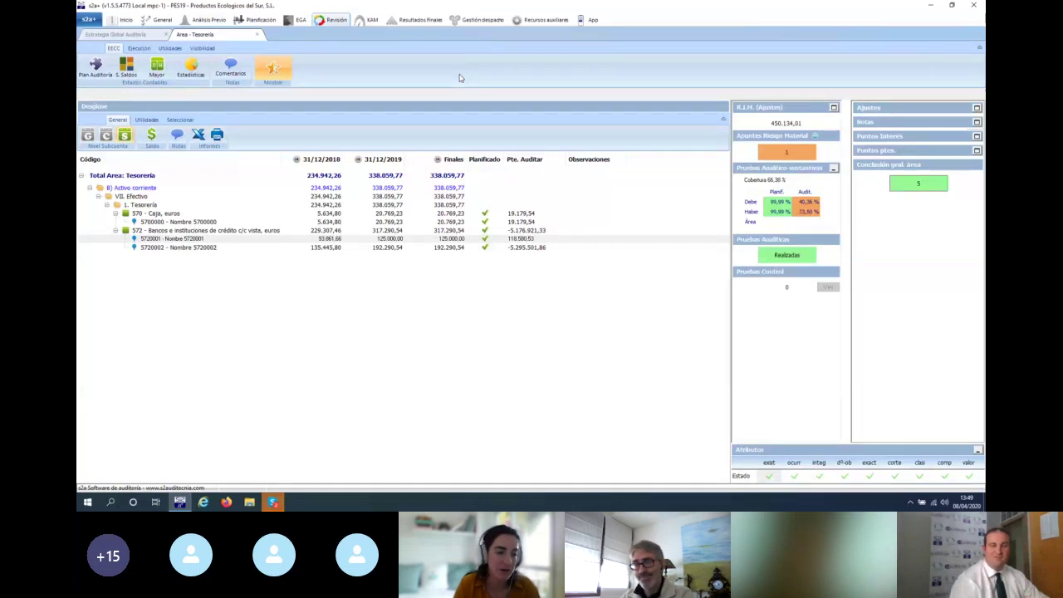
Switch to the Skype call, maximize it, set its layout to Vista Orador, and move it away to return to s2a
key("alt+Tab")
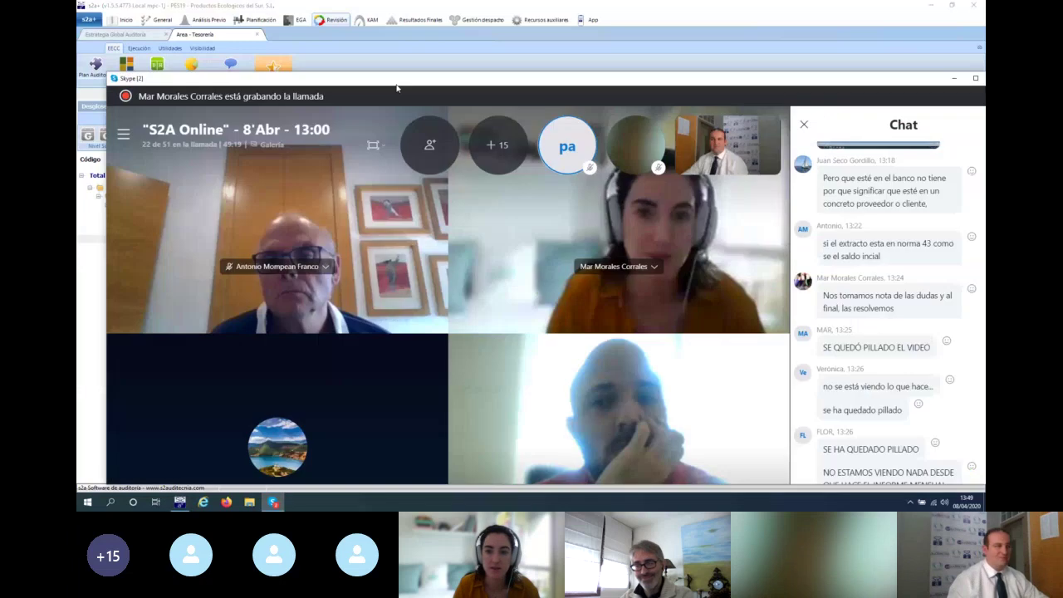
left_click_drag(398, 87, 309, 57)
double_click(309, 56)
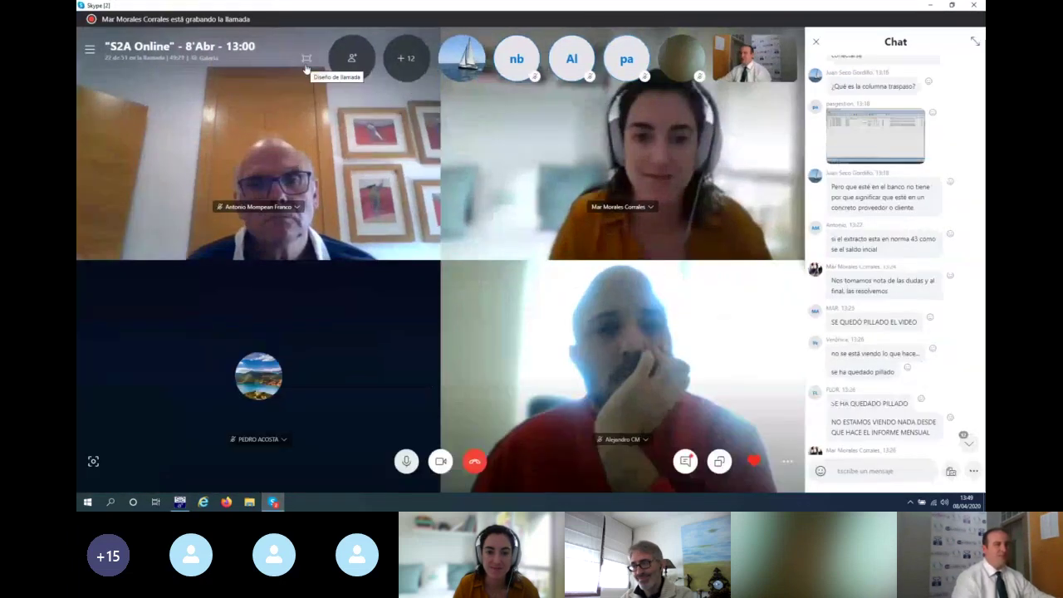
left_click(307, 59)
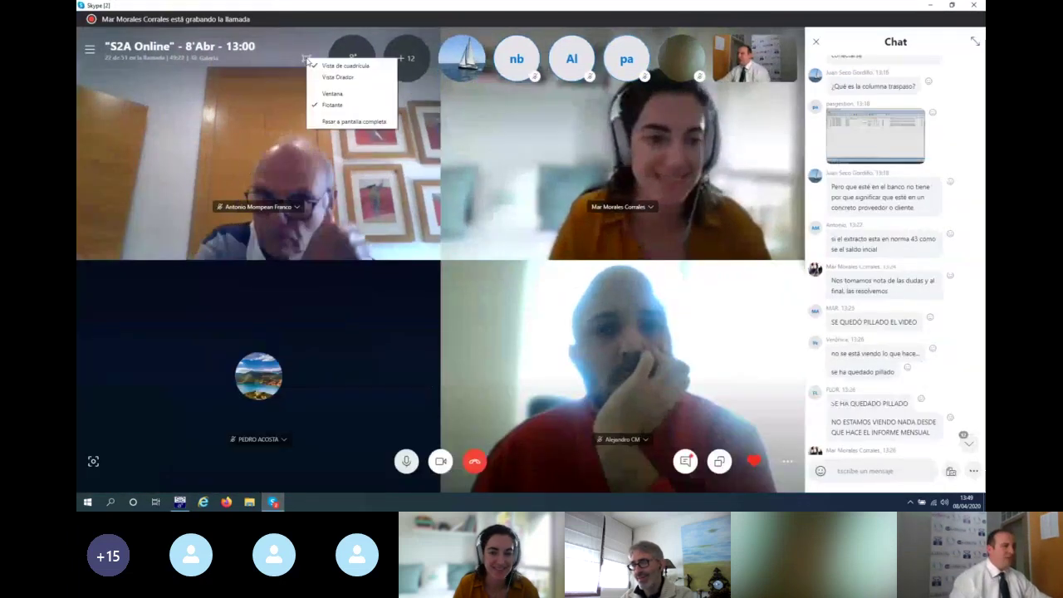
left_click(326, 80)
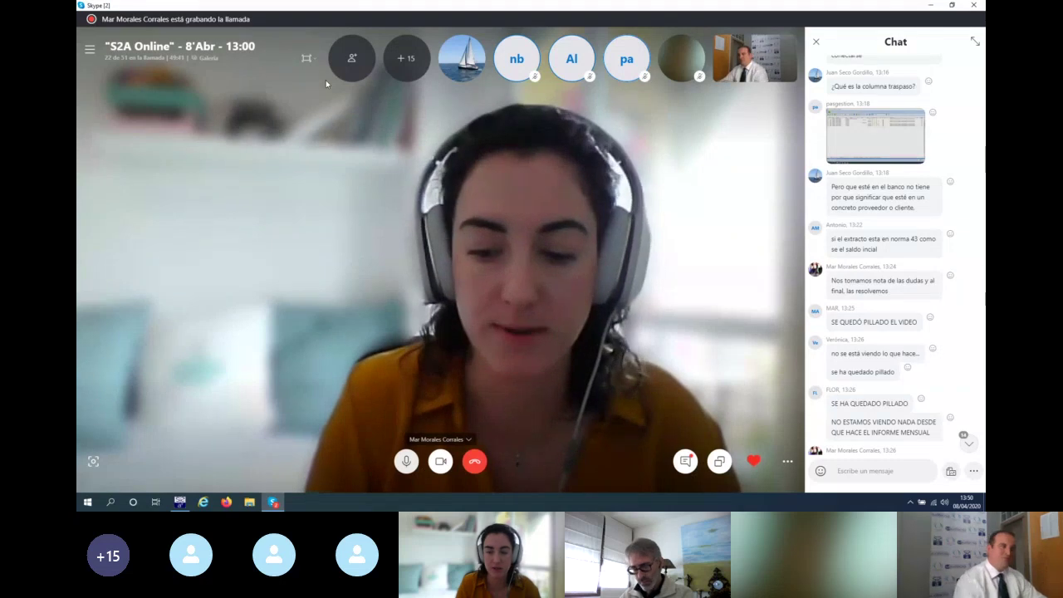
left_click_drag(401, 8, 985, 2)
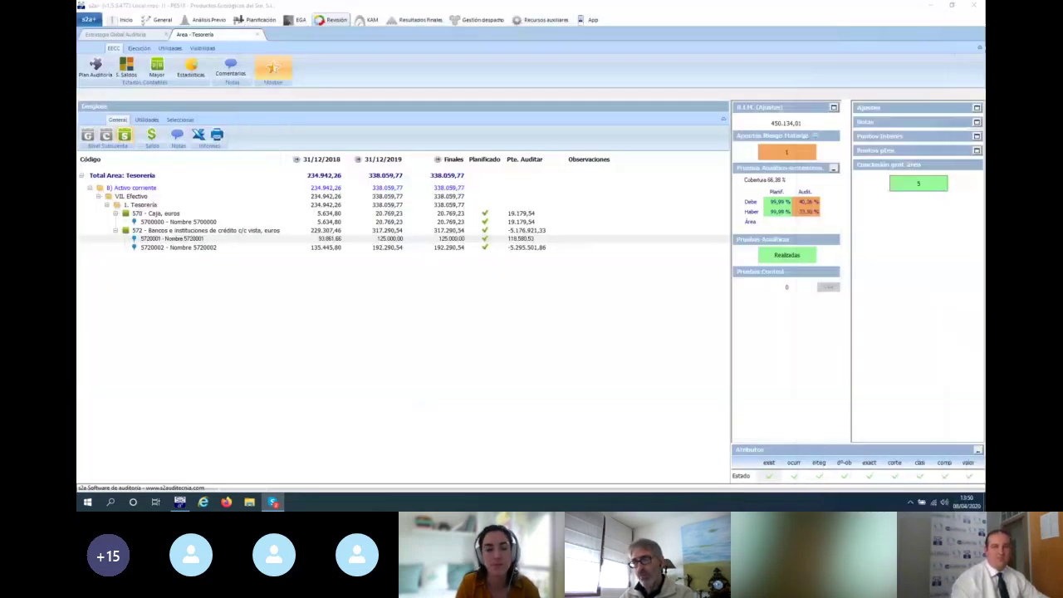
Reopen subaccount 5720001's ledger from the Tesorería area and view the detail of entry 9 of 01/01/2019
left_click(151, 240)
double_click(143, 241)
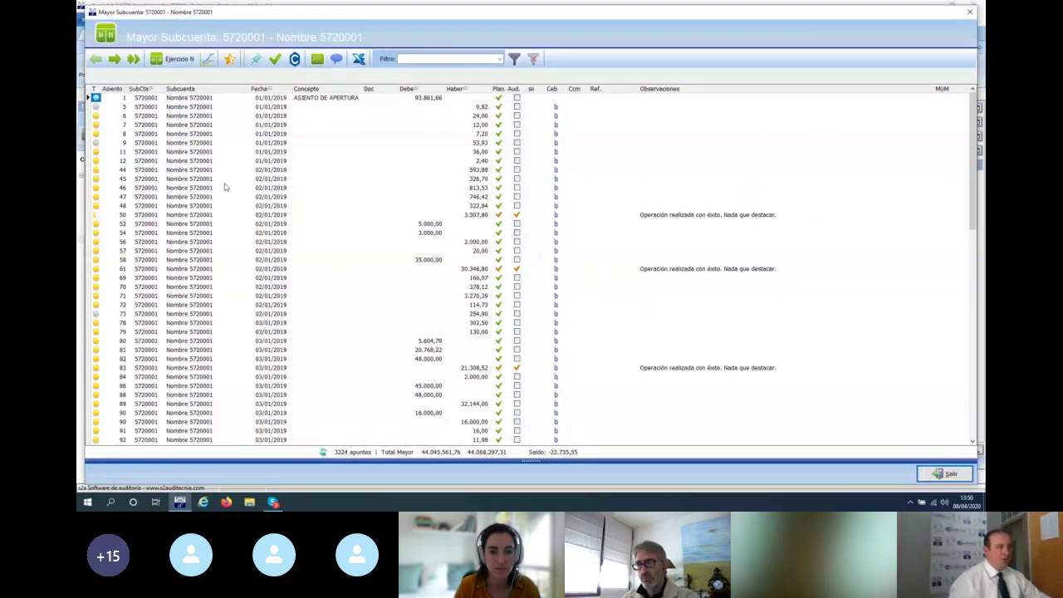
left_click(143, 144)
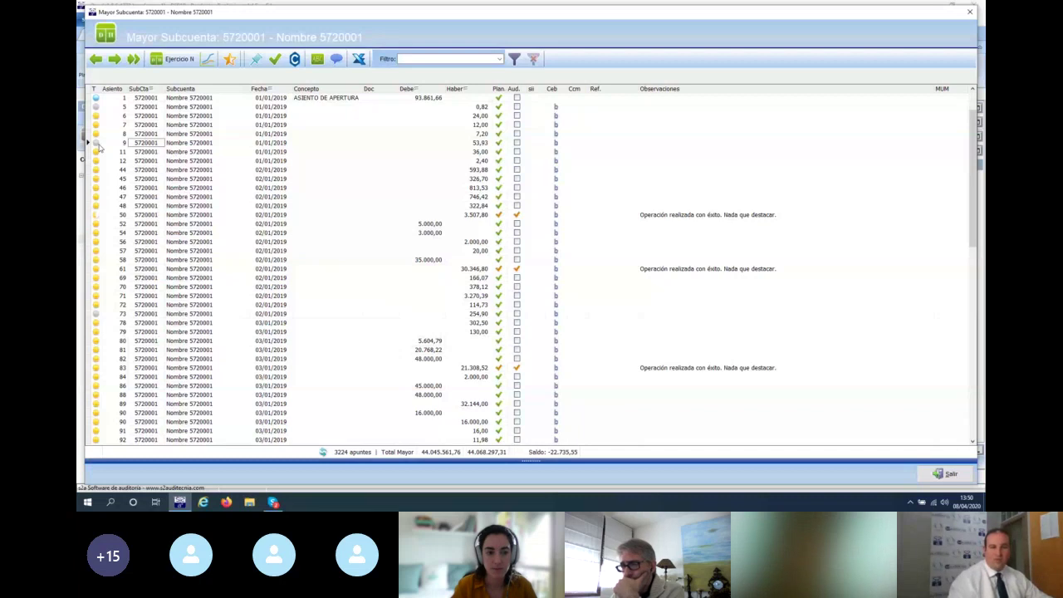
double_click(176, 145)
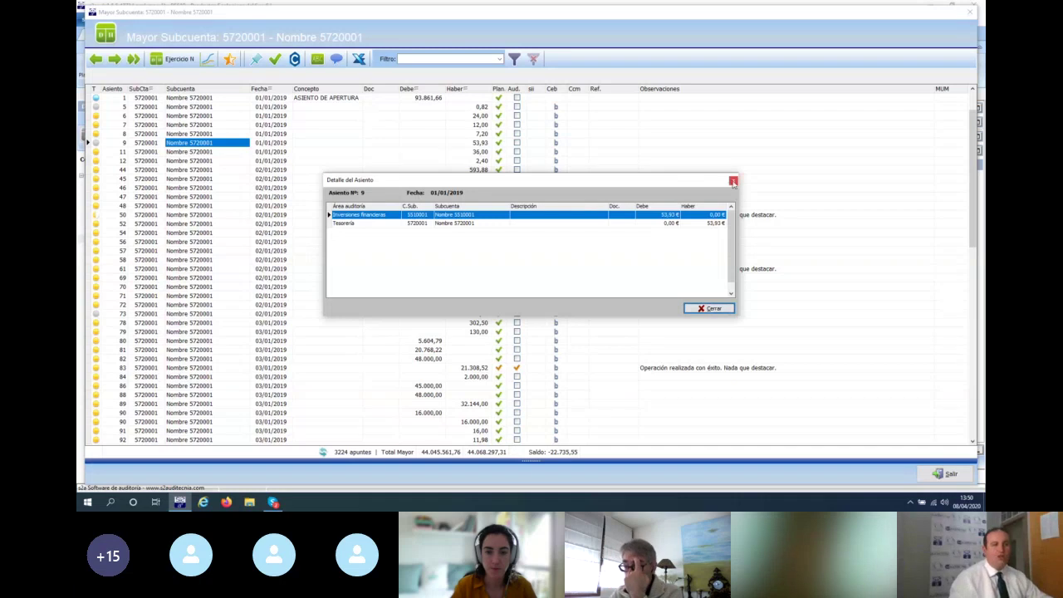
left_click(733, 181)
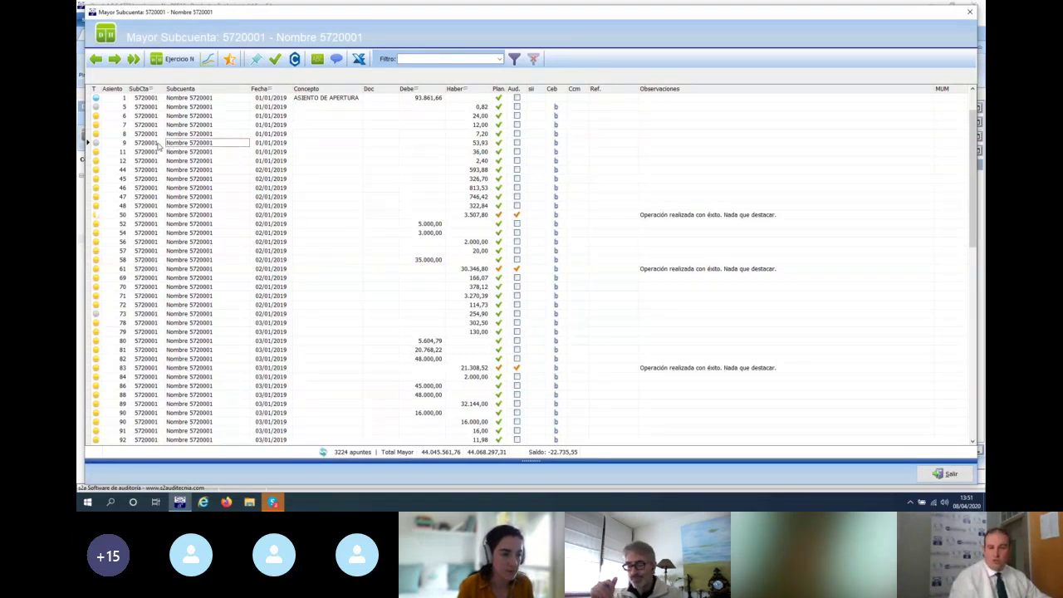
Close the ledger and the Tesorería area, and open the Inversiones financieras area's ledger through account 551 in the Plan Contable
left_click(969, 12)
left_click(257, 35)
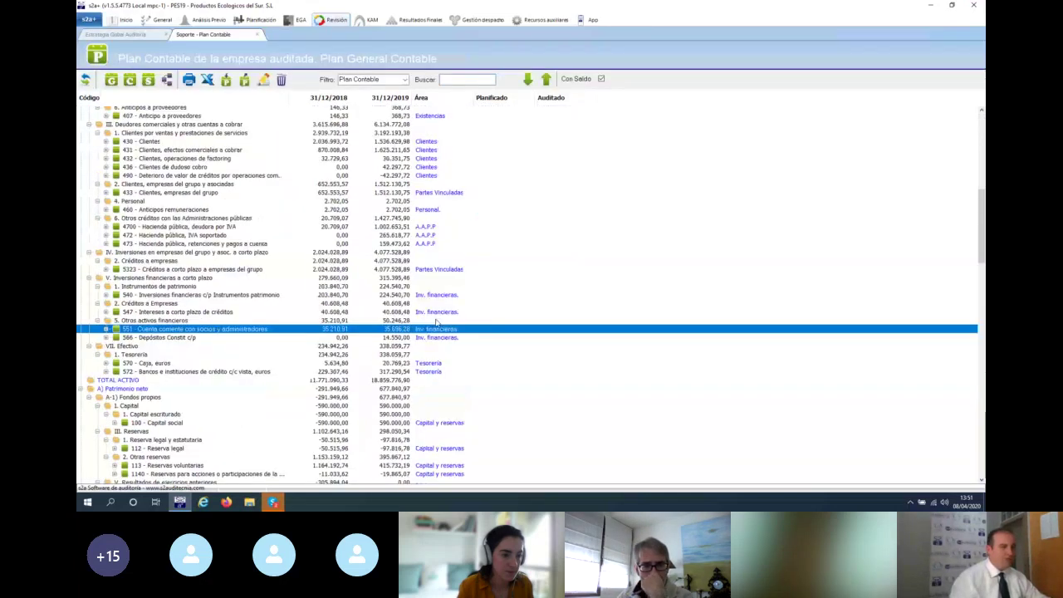
left_click(436, 331)
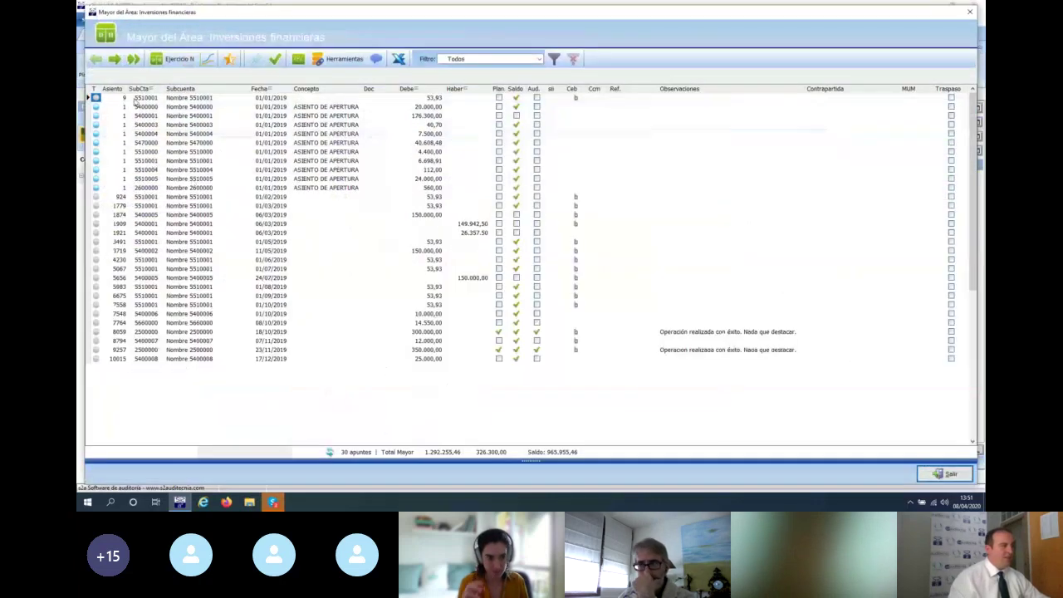
left_click(135, 99)
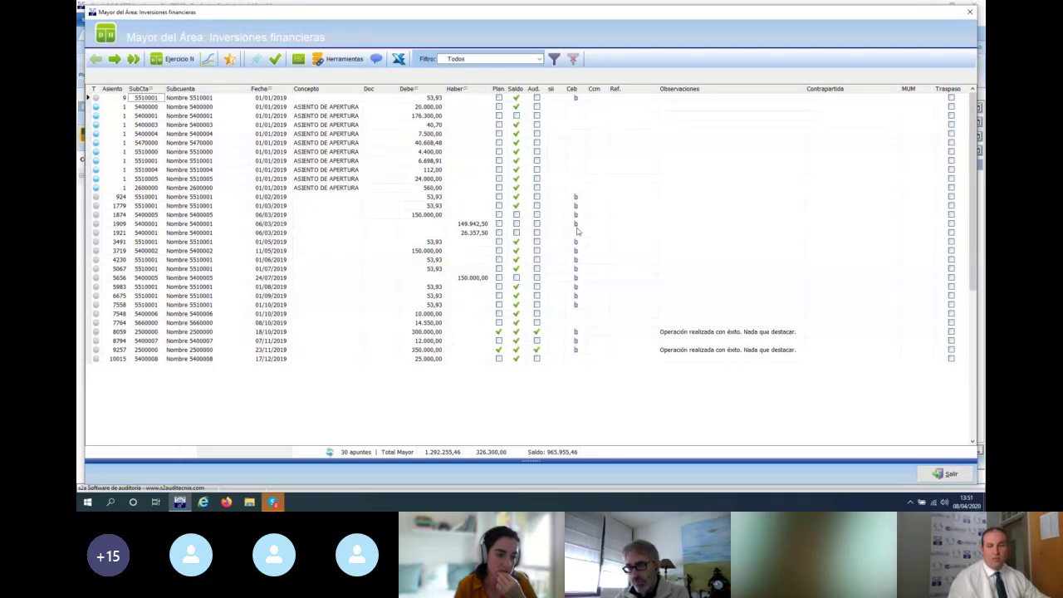
View the detail of entry 1909 of 06/03/2019 in the Inversiones financieras ledger, and close the detail and the ledger
left_click(471, 225)
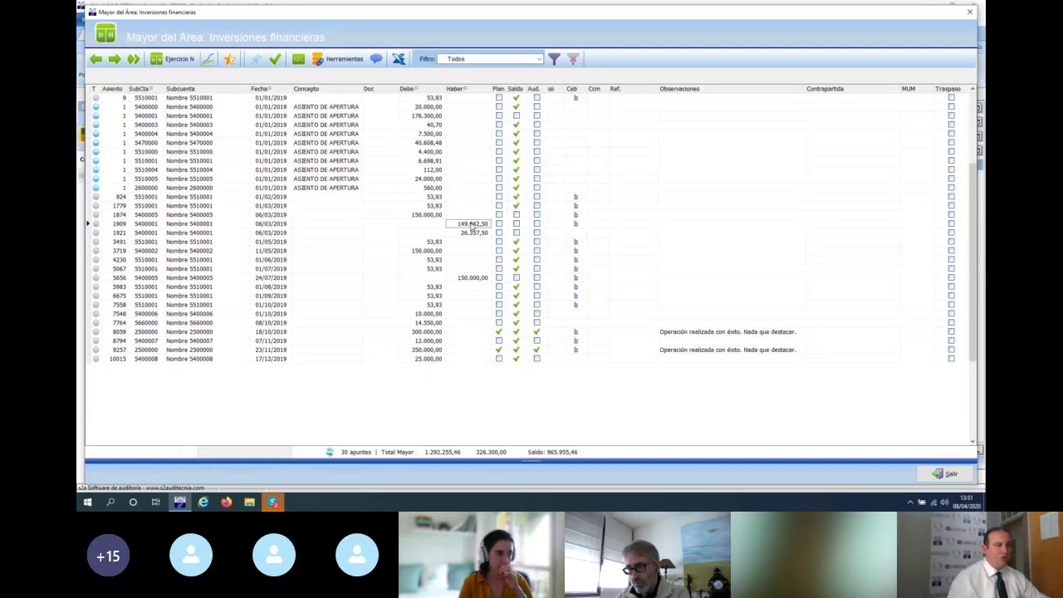
double_click(472, 225)
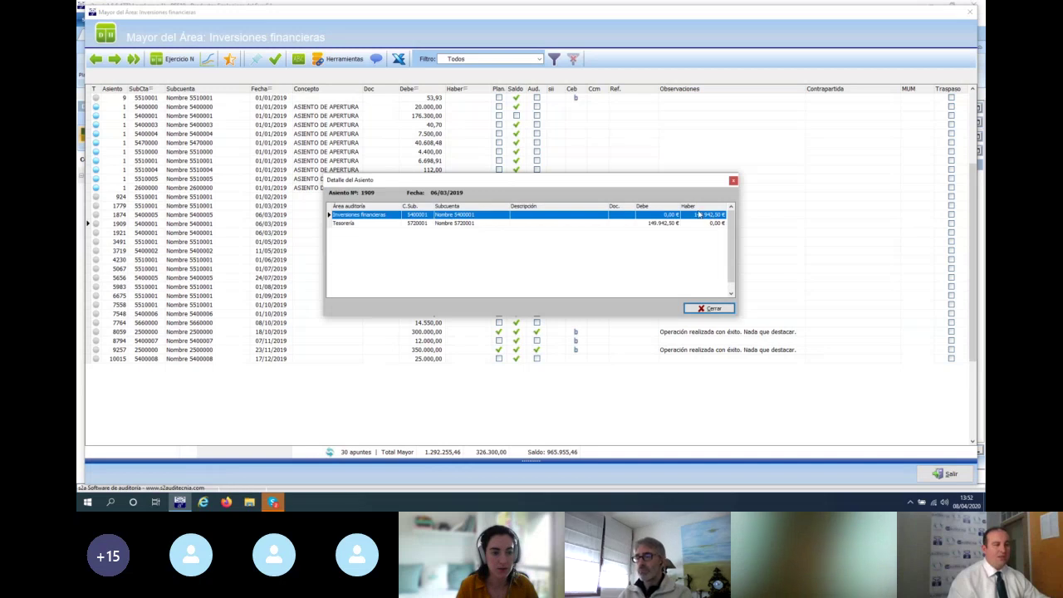
left_click(733, 181)
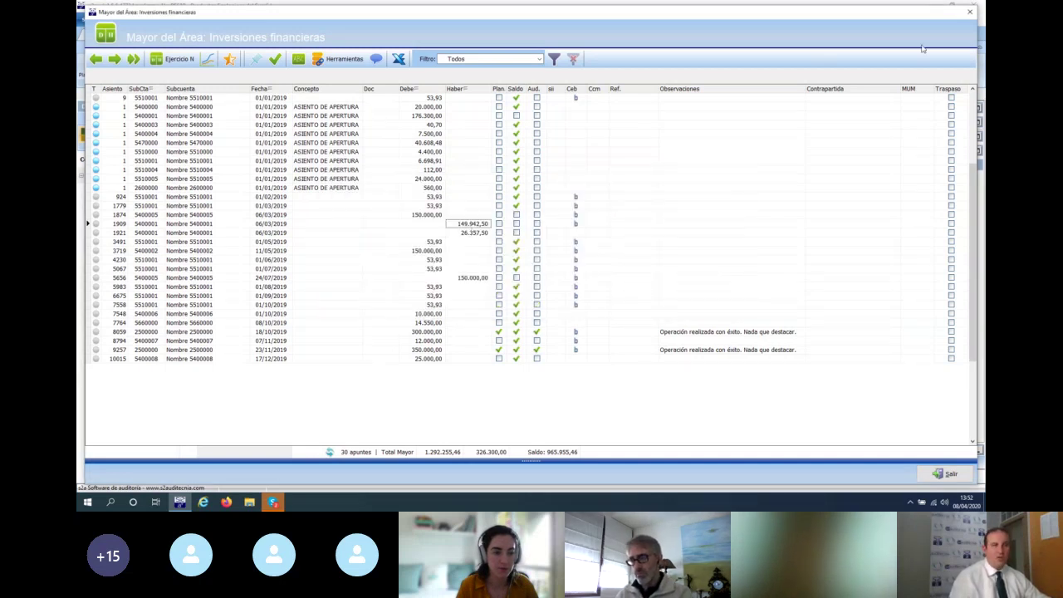
left_click(961, 13)
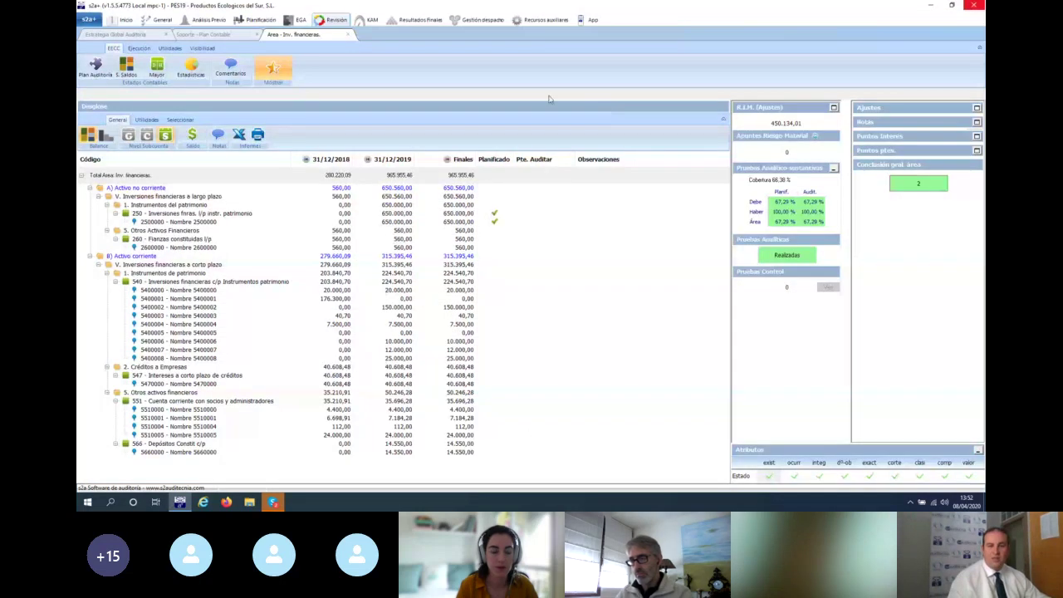